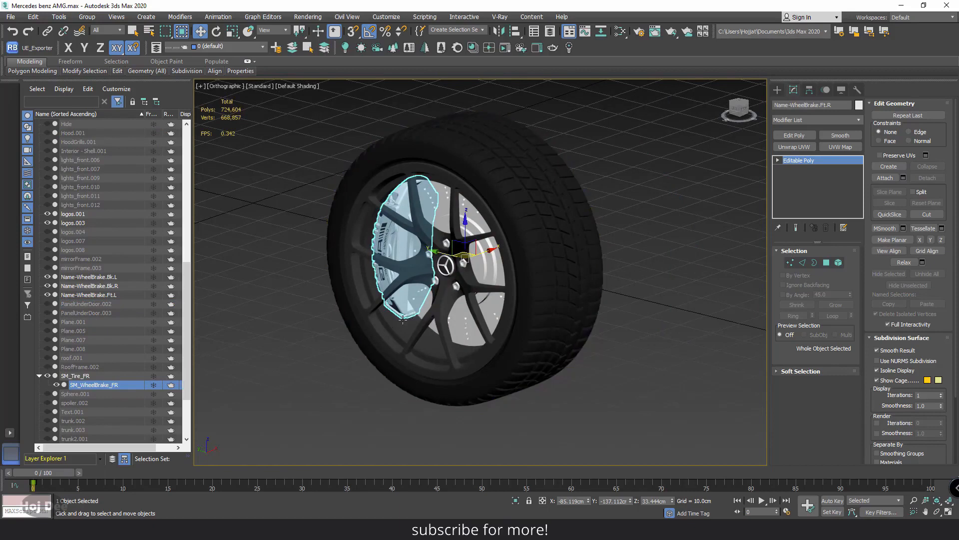
Select all four wheels together with their brakes in the viewport
{"action": "scroll", "coordinate": [408, 310], "scroll_direction": "down", "scroll_amount": 5}
{"action": "left_click", "coordinate": [524, 276]}
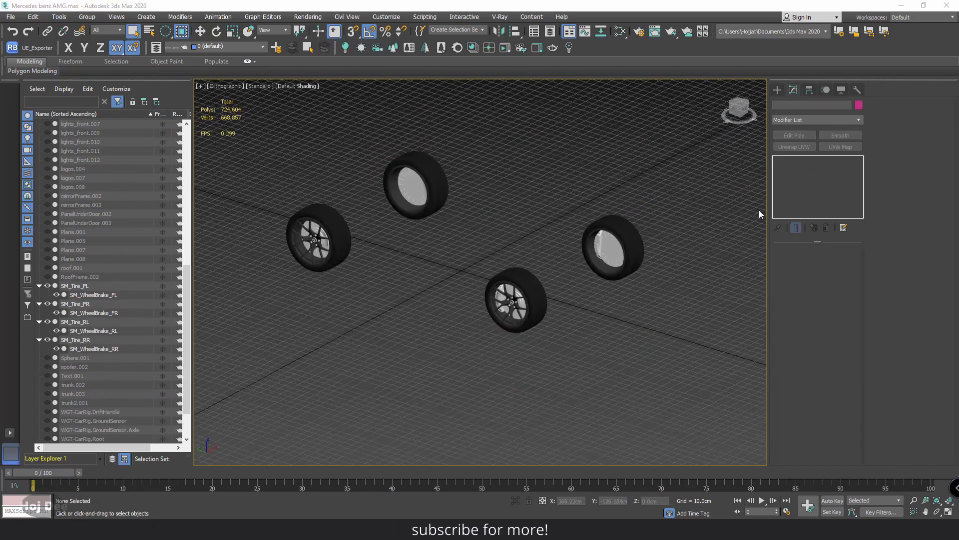
{"action": "left_click_drag", "start_coordinate": [697, 107], "coordinate": [78, 348]}
{"action": "key", "text": "q"}
{"action": "key", "text": "q"}
{"action": "key", "text": "q"}
{"action": "key", "text": "q"}
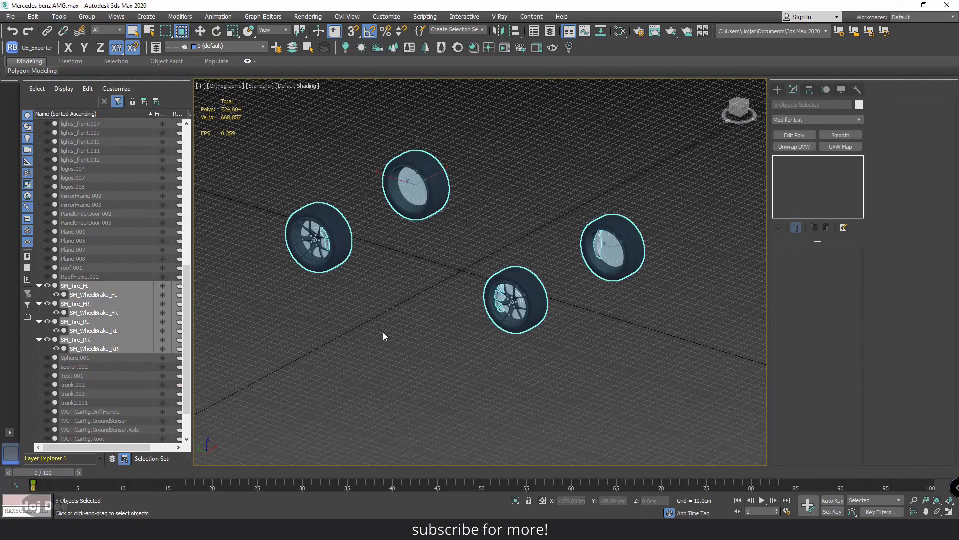
Select only the four tires and center each pivot to its object
{"action": "left_click", "coordinate": [517, 311]}
{"action": "left_click", "coordinate": [325, 250], "text": "ctrl"}
{"action": "left_click", "coordinate": [419, 200], "text": "ctrl"}
{"action": "left_click", "coordinate": [612, 220], "text": "ctrl"}
{"action": "left_click", "coordinate": [809, 90]}
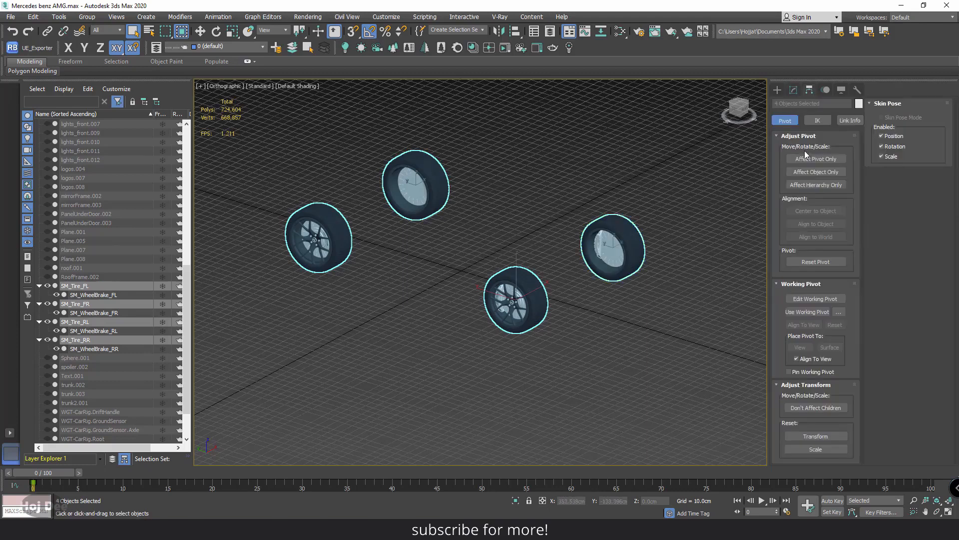
{"action": "left_click", "coordinate": [808, 156]}
{"action": "left_click", "coordinate": [809, 212]}
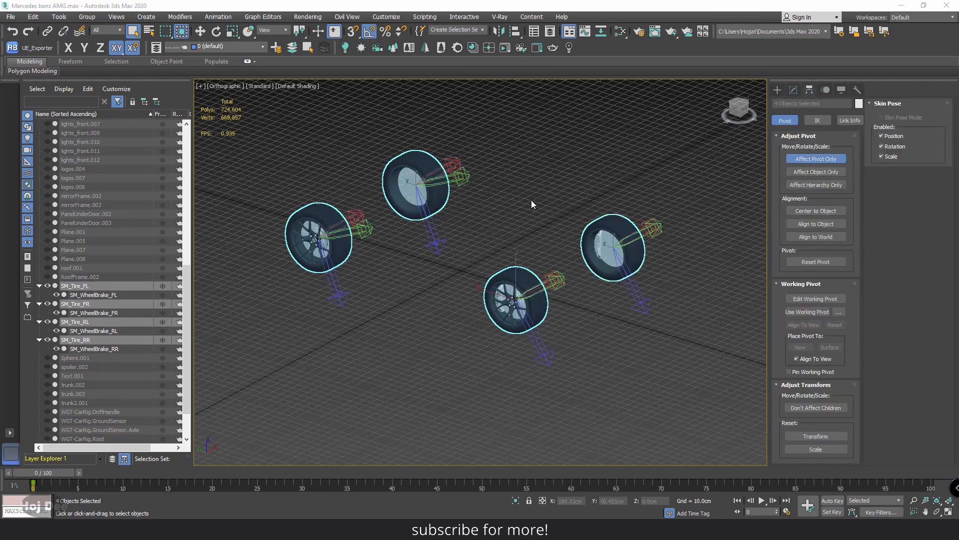
Reset the transforms of the four selected tires with Reset XForm
{"action": "left_click", "coordinate": [857, 90]}
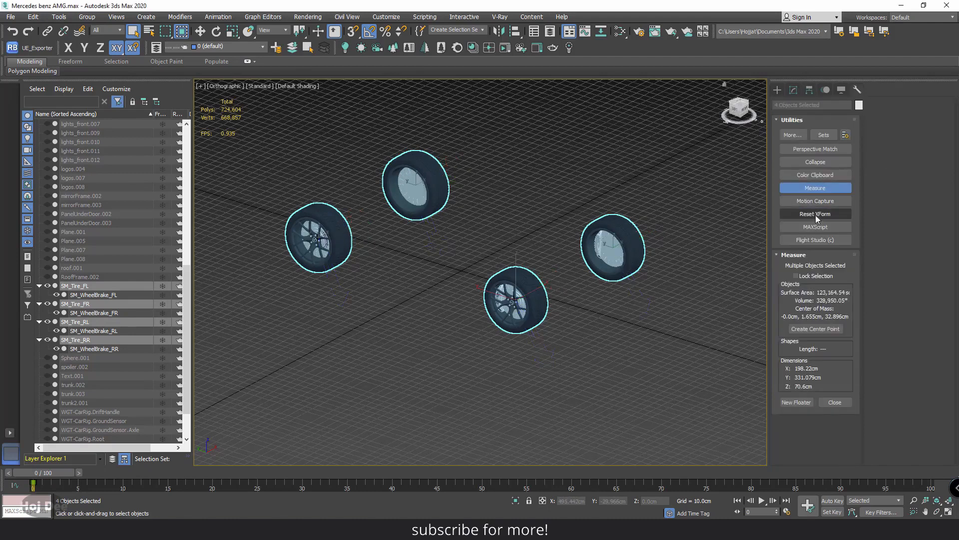
{"action": "left_click", "coordinate": [815, 214]}
{"action": "left_click", "coordinate": [815, 272]}
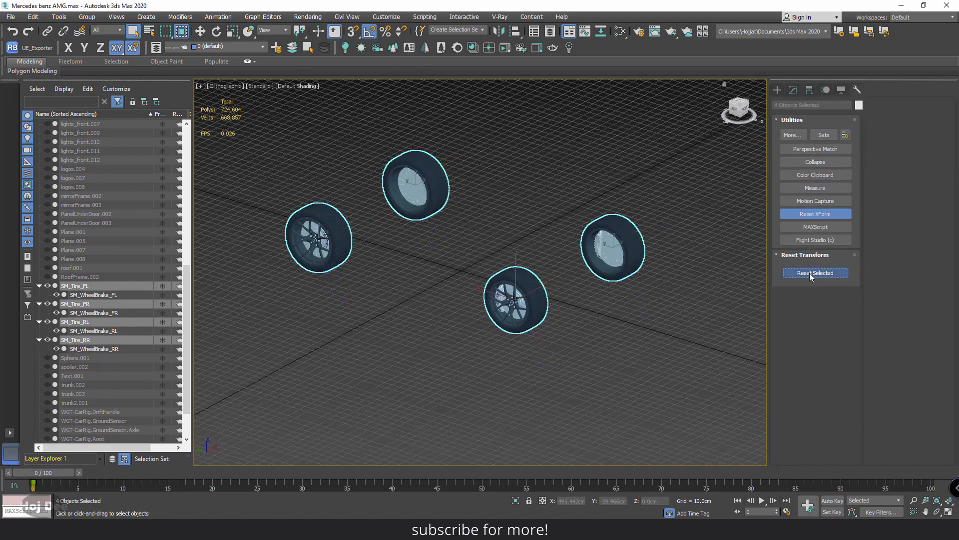
Unhide the rest of the car and hide the four wheels with their brakes
{"action": "right_click", "coordinate": [319, 330]}
{"action": "left_click", "coordinate": [355, 281]}
{"action": "right_click", "coordinate": [318, 331]}
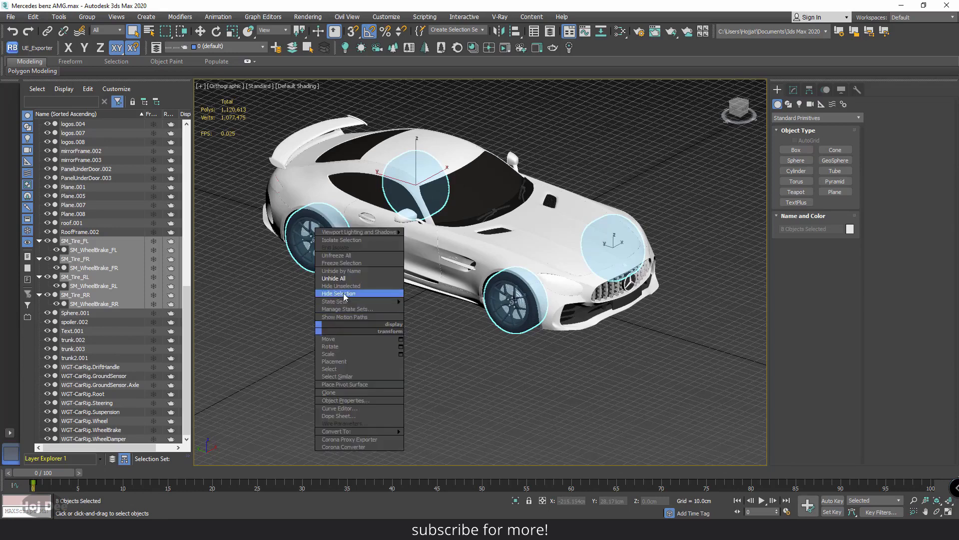
{"action": "left_click", "coordinate": [349, 233]}
Rename all visible car body parts with the base name SM_MercedesBenzAMG_ and numbering that starts at 1
{"action": "scroll", "coordinate": [379, 327], "scroll_direction": "down", "scroll_amount": 3}
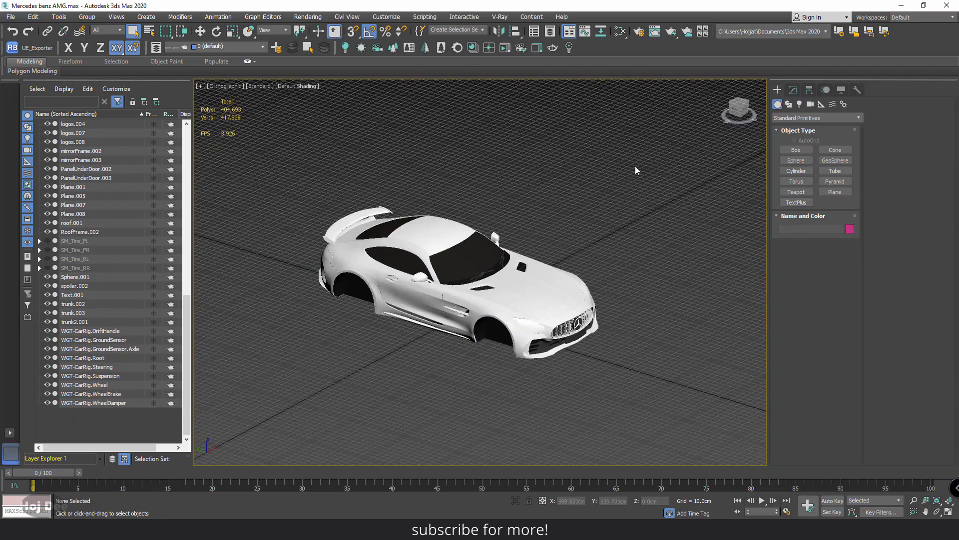
{"action": "key", "text": "ctrl+a"}
{"action": "scroll", "coordinate": [115, 282], "scroll_direction": "down", "scroll_amount": 10}
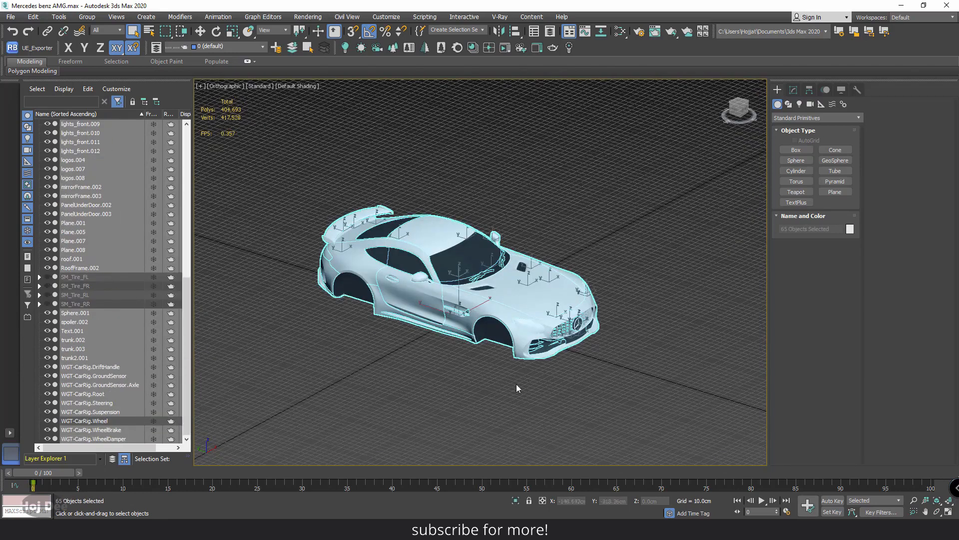
{"action": "right_click", "coordinate": [92, 225]}
{"action": "left_click", "coordinate": [135, 262]}
{"action": "left_click_drag", "start_coordinate": [460, 185], "coordinate": [236, 175]}
{"action": "left_click", "coordinate": [262, 206]}
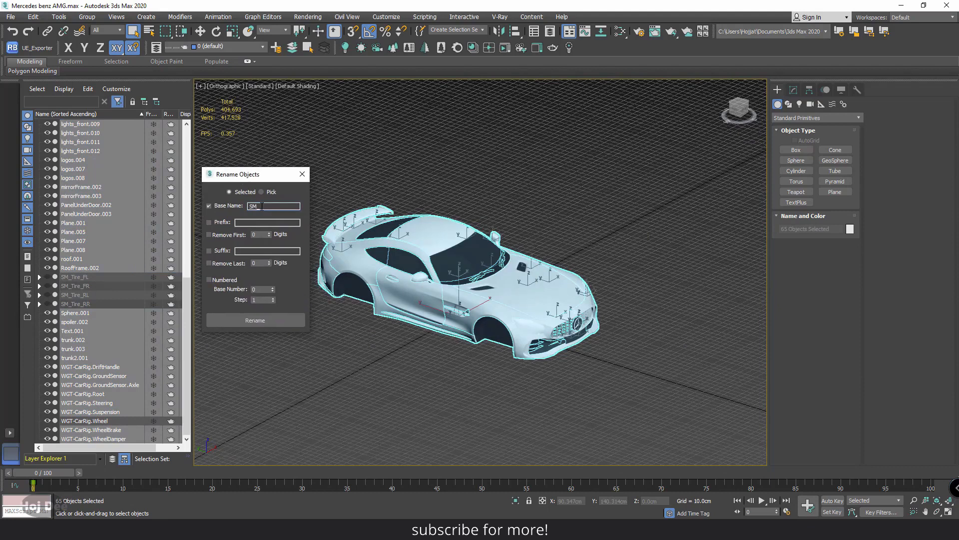
{"action": "type", "text": "SM_MercedesBenzAMG_"}
{"action": "left_click", "coordinate": [209, 279]}
{"action": "left_click", "coordinate": [273, 288]}
{"action": "left_click", "coordinate": [253, 319]}
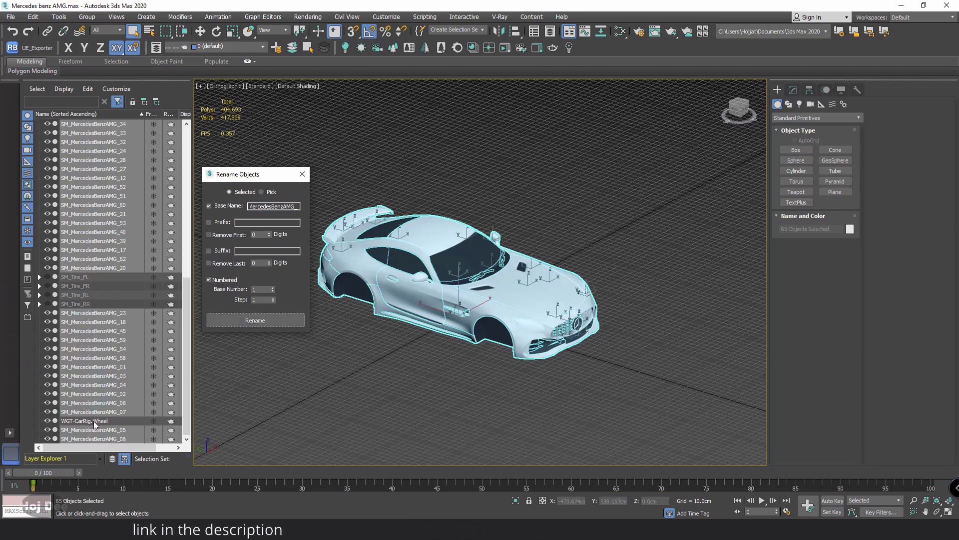
{"action": "left_click", "coordinate": [302, 174]}
Clear the selection and unhide all objects so the wheels are shown again
{"action": "left_click", "coordinate": [359, 326]}
{"action": "right_click", "coordinate": [361, 328]}
{"action": "key", "text": "Escape"}
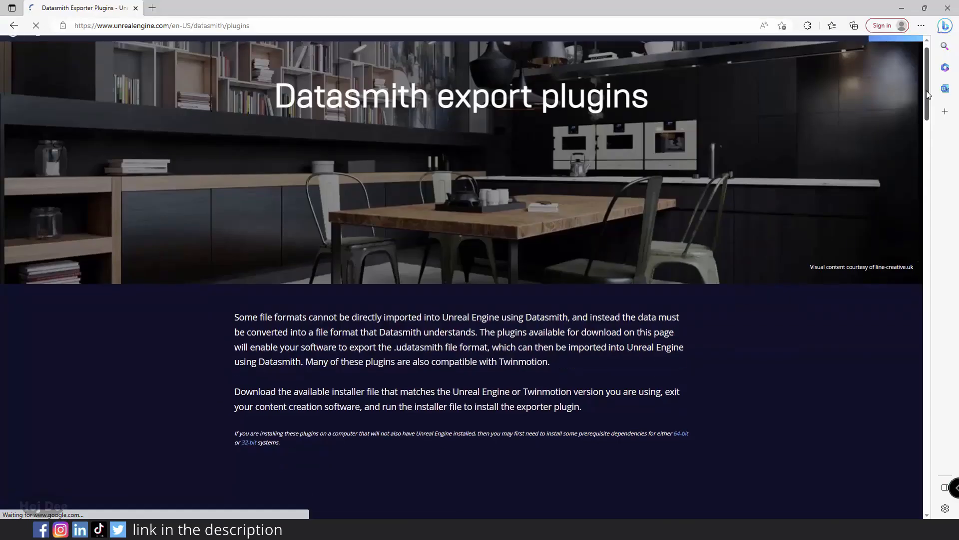
Switch to the browser and look through Unreal Engine's Datasmith export plugins page
{"action": "left_click_drag", "start_coordinate": [926, 90], "coordinate": [924, 319]}
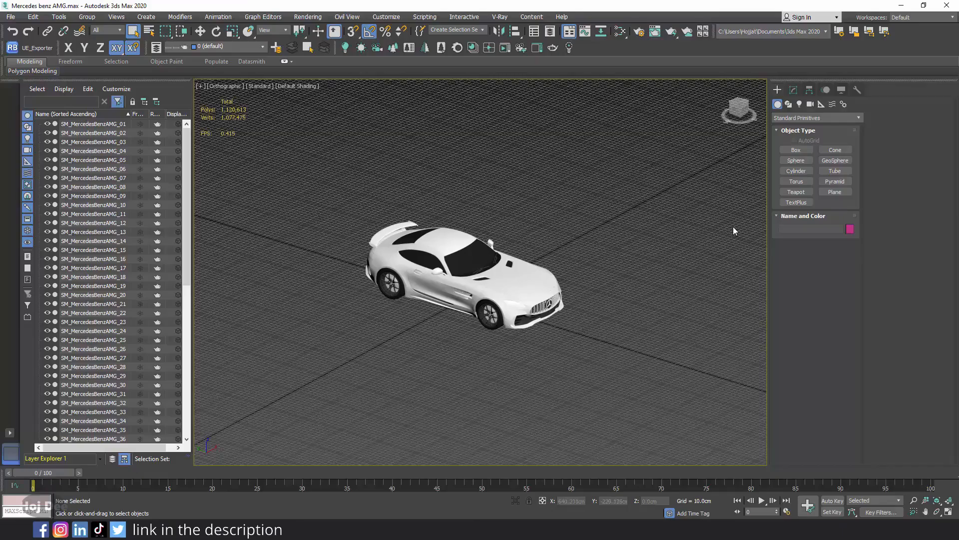
Select the whole car in 3ds Max and export the selection as Datasmith file MercedesBenzAMG in the 2023.05.24 folder
{"action": "left_click_drag", "start_coordinate": [621, 150], "coordinate": [334, 366]}
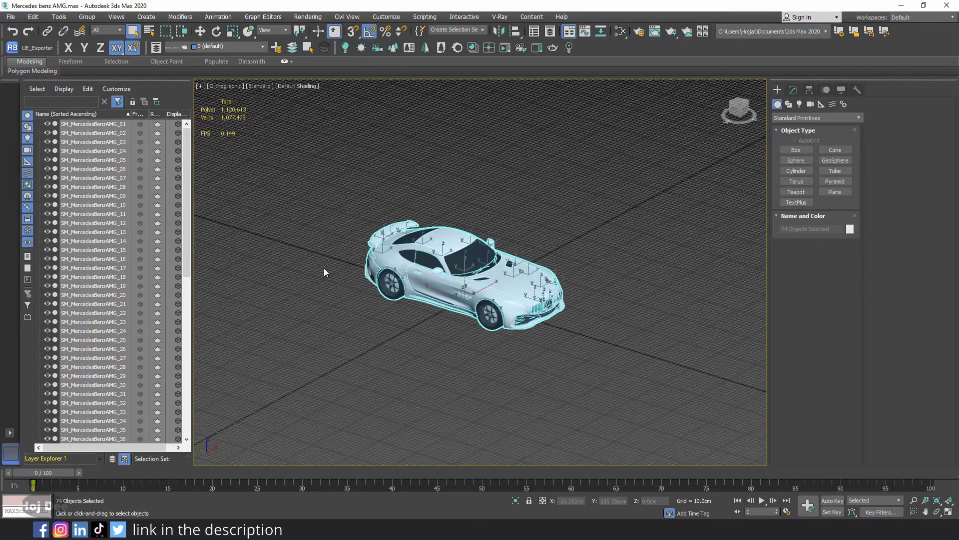
{"action": "left_click", "coordinate": [253, 61]}
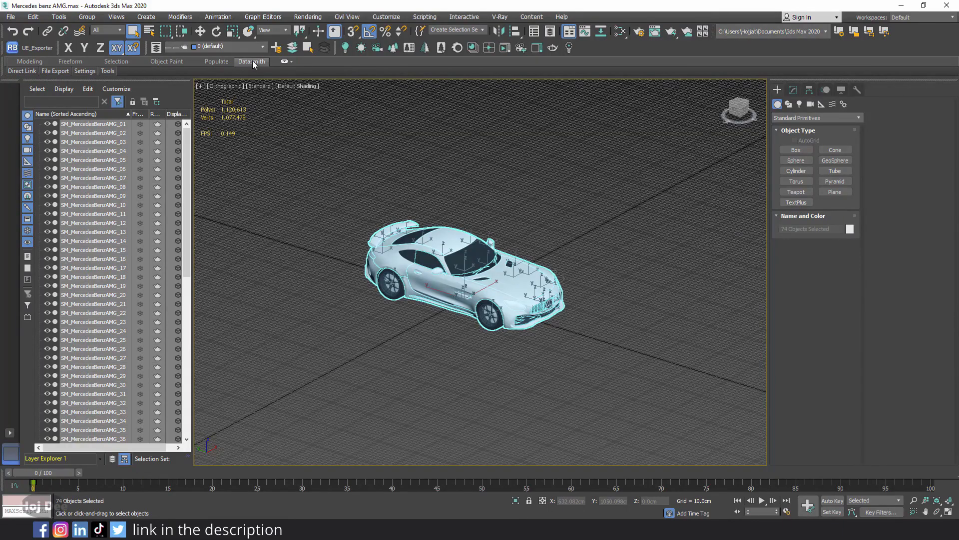
{"action": "left_click", "coordinate": [285, 61]}
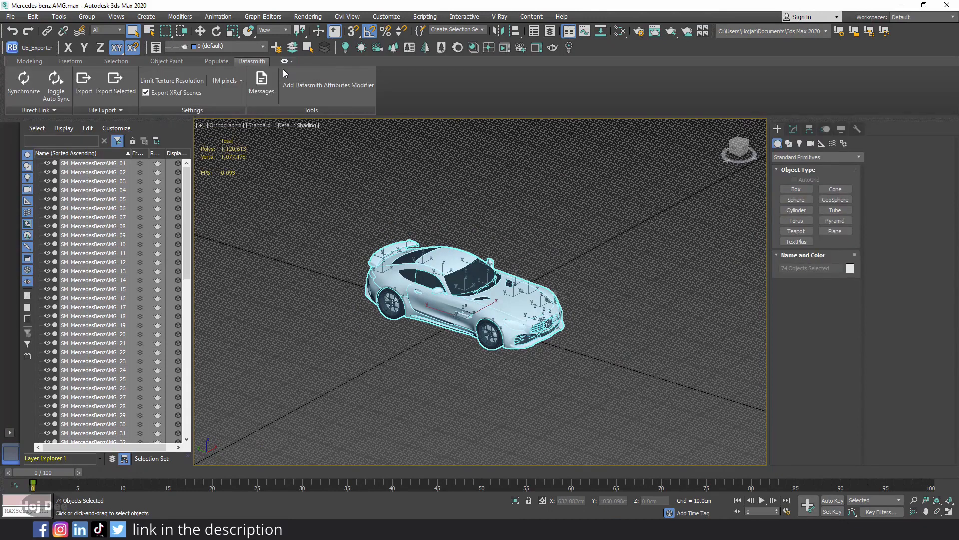
{"action": "left_click", "coordinate": [115, 83]}
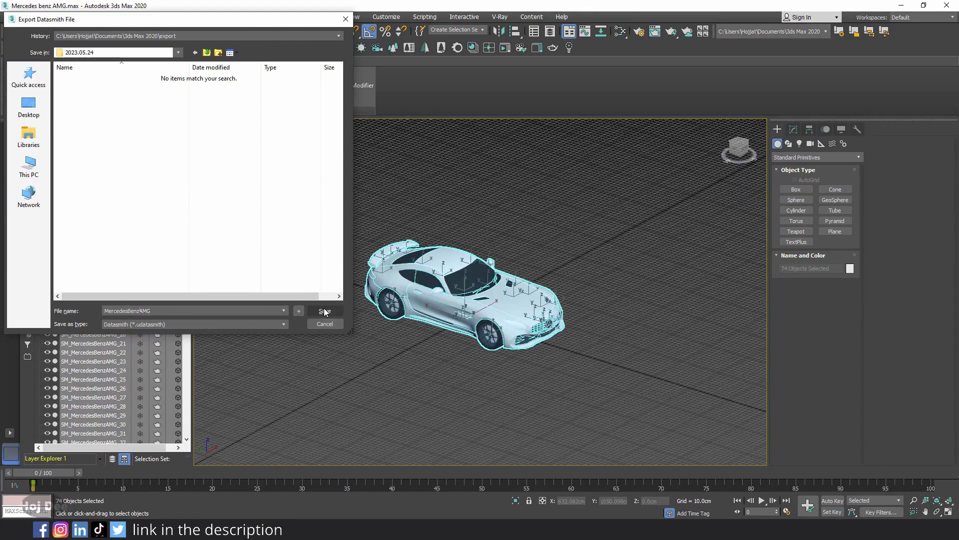
{"action": "left_click", "coordinate": [324, 311]}
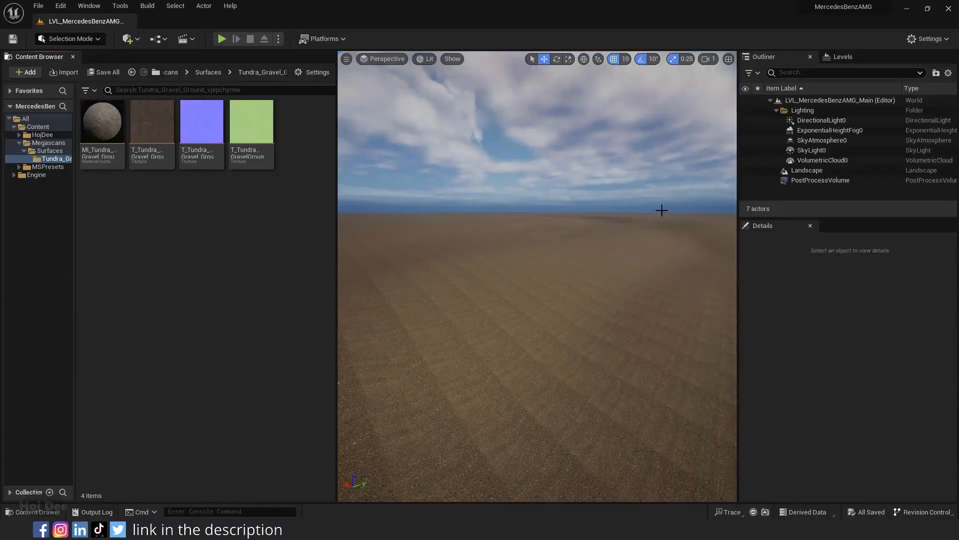
Switch to Unreal Editor, enable the Datasmith Importer plugin and restart the editor
{"action": "left_click", "coordinate": [929, 38]}
{"action": "left_click", "coordinate": [850, 92]}
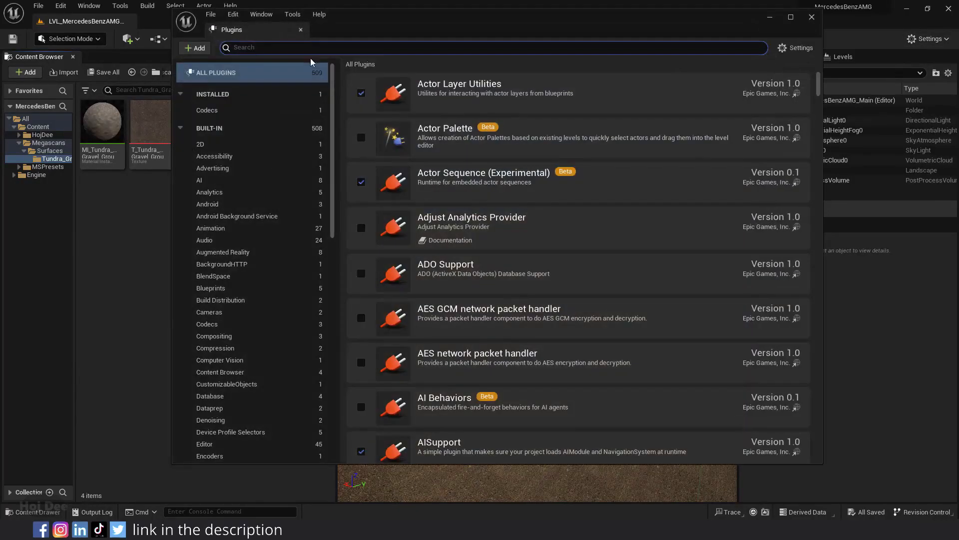
{"action": "type", "text": "datasmith"}
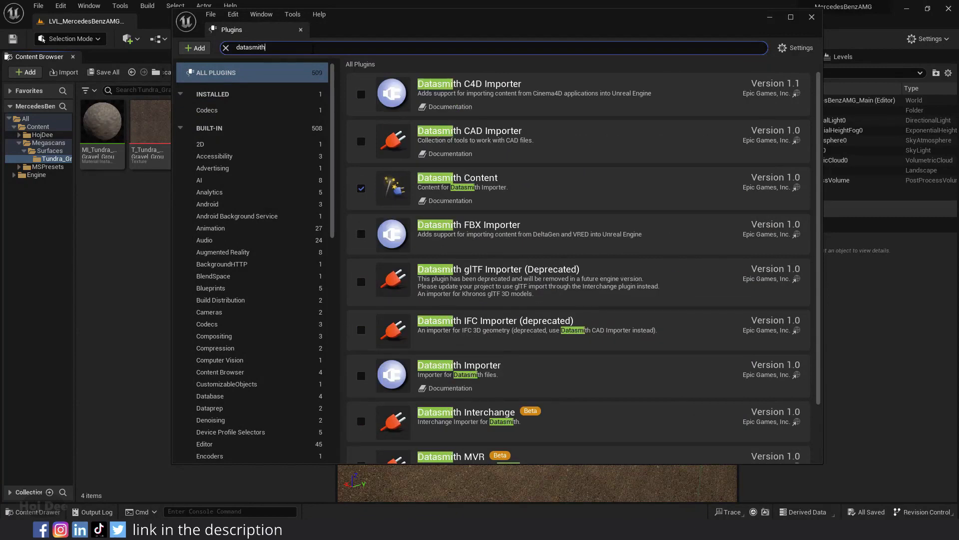
{"action": "scroll", "coordinate": [361, 345], "scroll_direction": "down", "scroll_amount": 2}
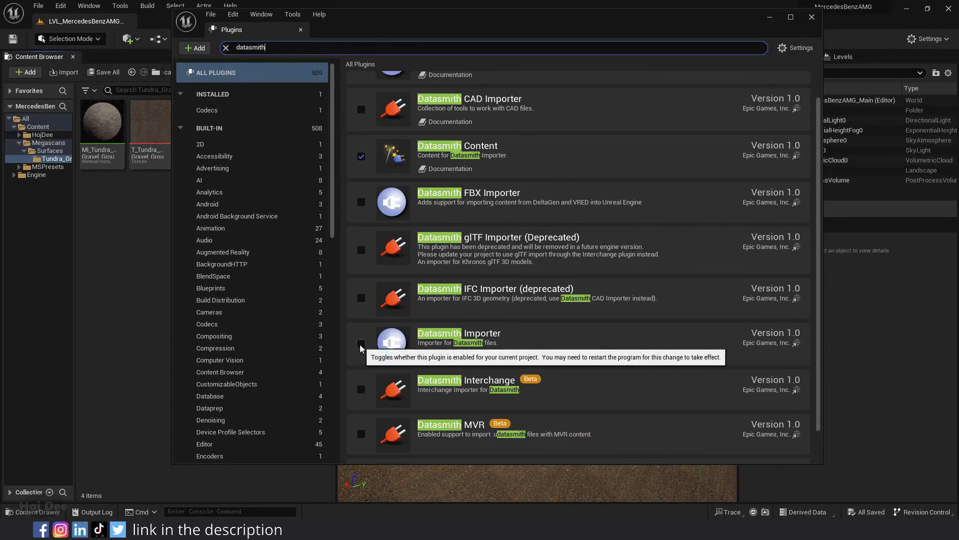
{"action": "left_click", "coordinate": [361, 345]}
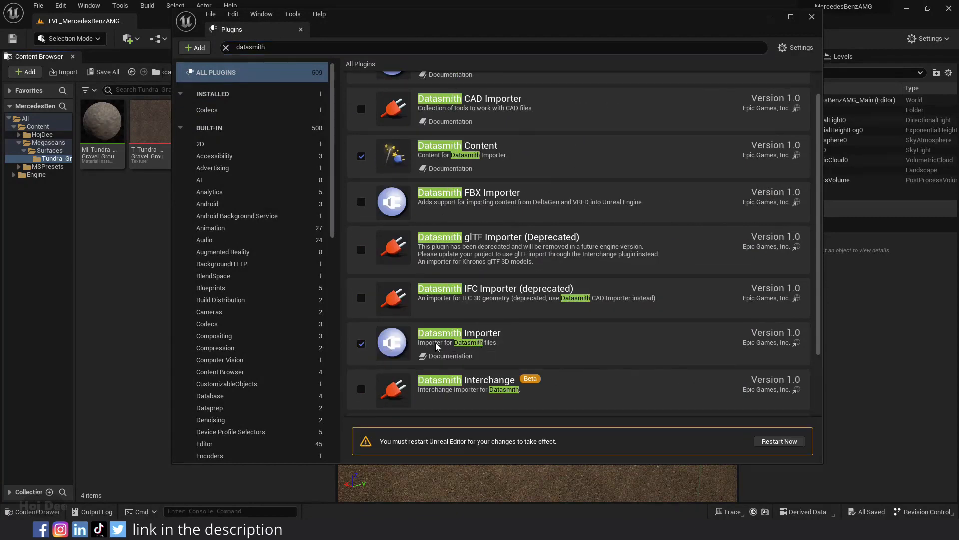
{"action": "left_click", "coordinate": [779, 441]}
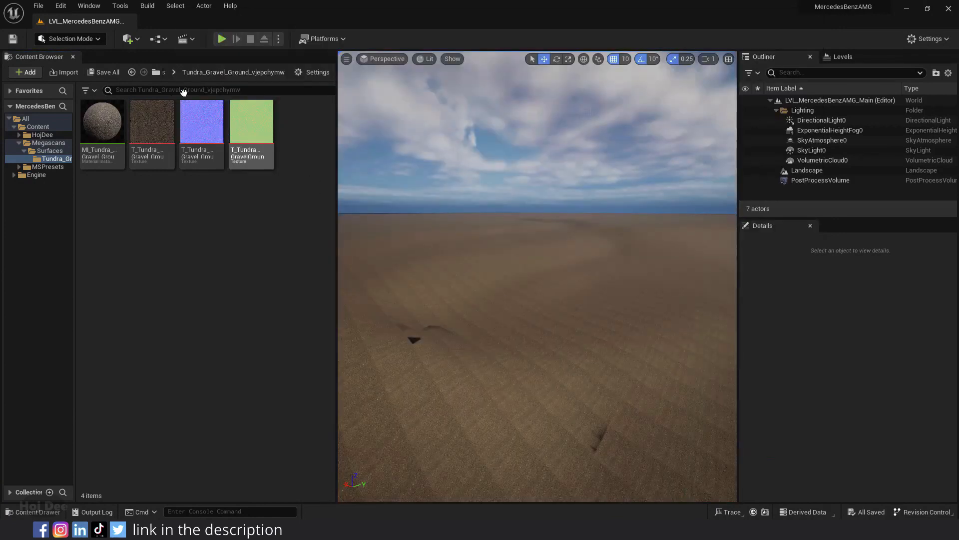
Start a Datasmith file import and choose Benz_Mercedes_AMG_1.udatasmith as the source file
{"action": "left_click", "coordinate": [129, 39]}
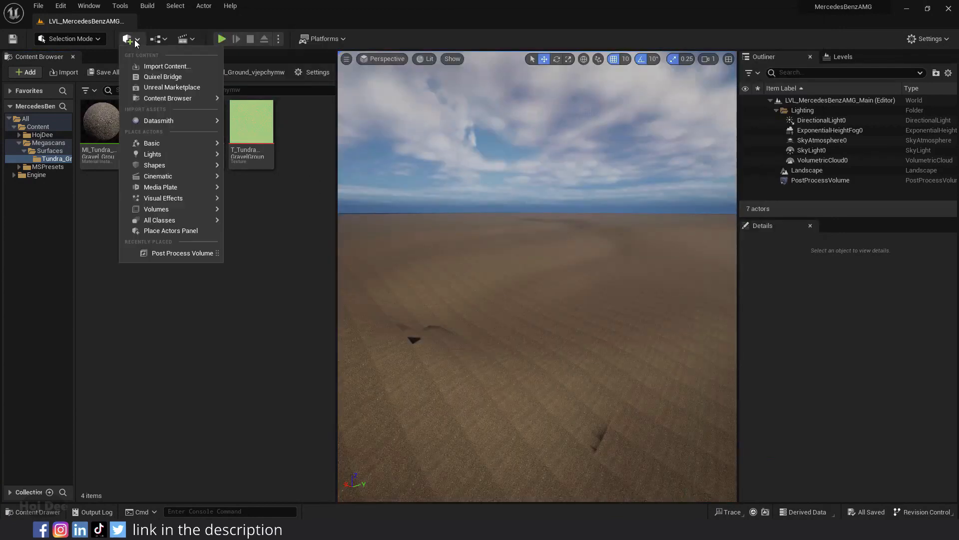
{"action": "mouse_move", "coordinate": [158, 121]}
{"action": "left_click", "coordinate": [250, 134]}
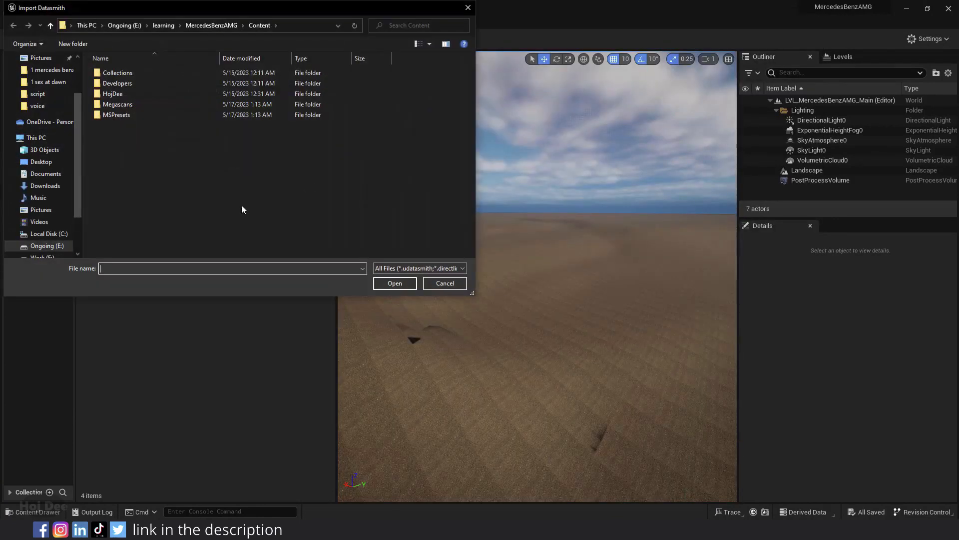
{"action": "left_click", "coordinate": [98, 83]}
{"action": "double_click", "coordinate": [97, 83]}
Create a Car folder under Content as the import location and import the car with only Geometry enabled
{"action": "right_click", "coordinate": [398, 208]}
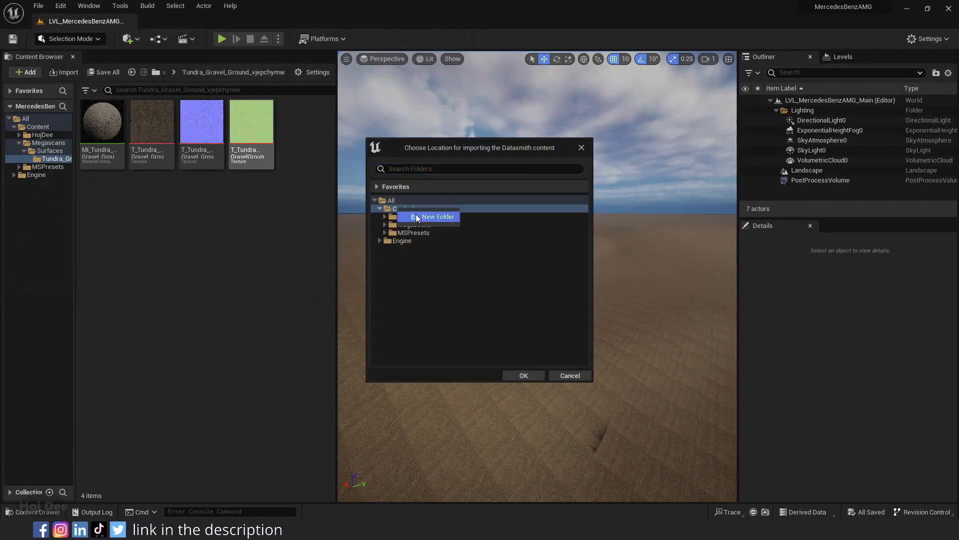
{"action": "left_click", "coordinate": [428, 216]}
{"action": "type", "text": "Car"}
{"action": "key", "text": "Return"}
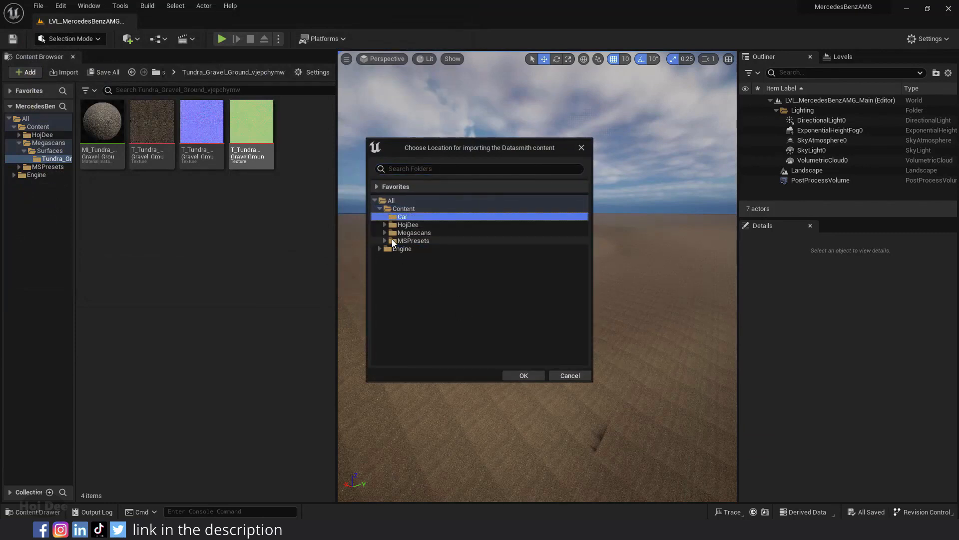
{"action": "left_click", "coordinate": [523, 376]}
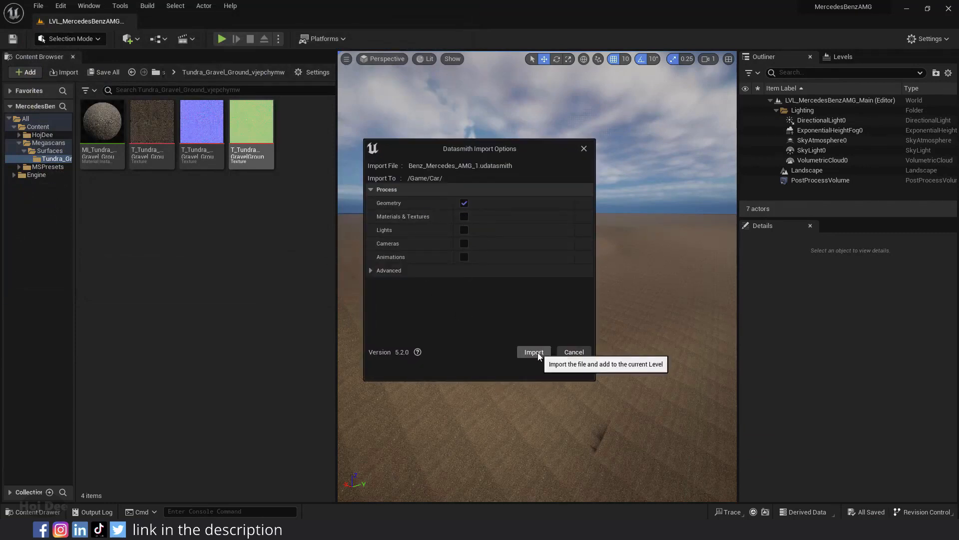
{"action": "left_click", "coordinate": [533, 352]}
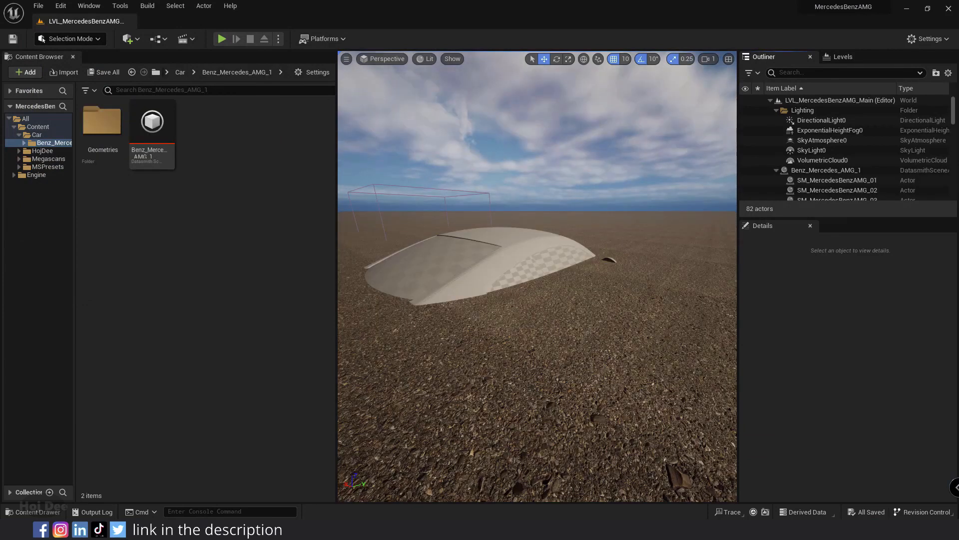
{"action": "left_click", "coordinate": [787, 170]}
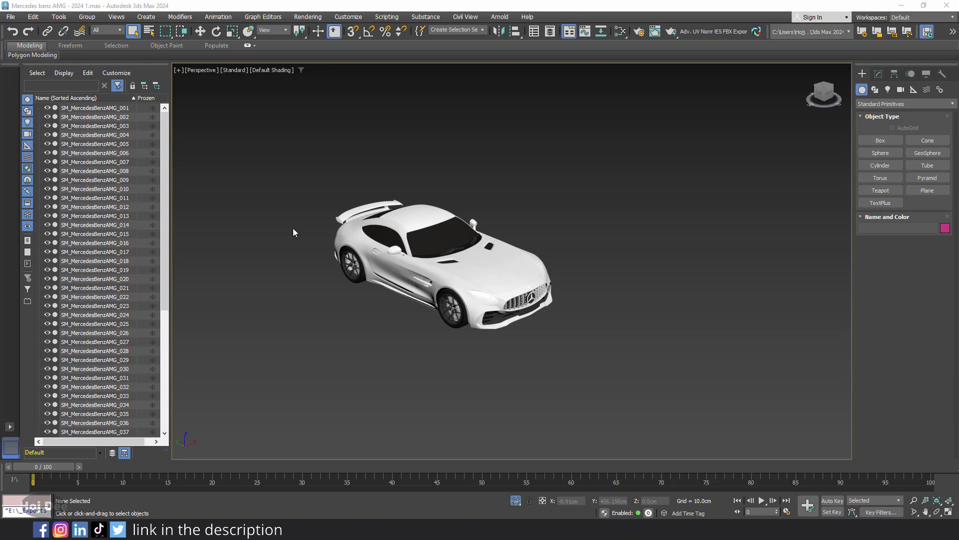
{"action": "left_click", "coordinate": [19, 18]}
{"action": "mouse_move", "coordinate": [41, 176]}
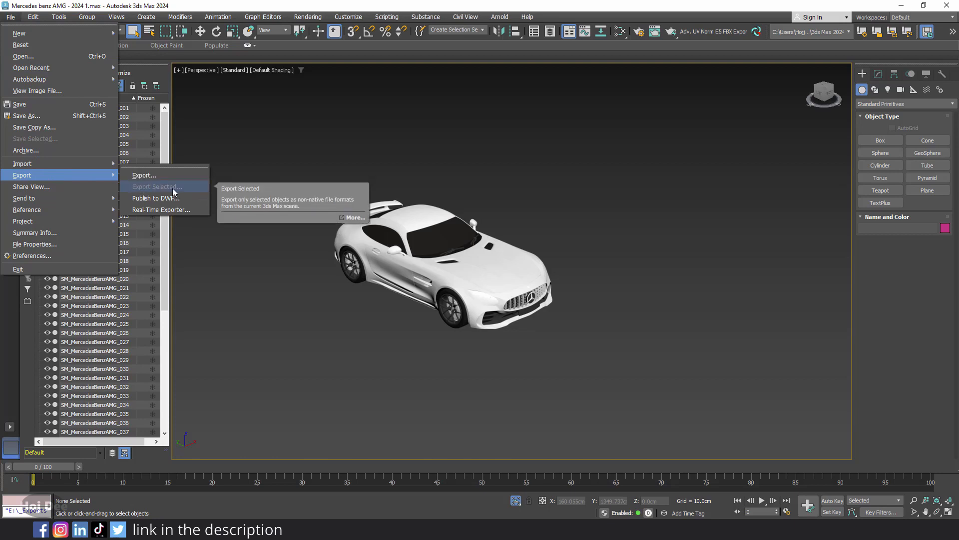
{"action": "left_click", "coordinate": [321, 160]}
{"action": "left_click_drag", "start_coordinate": [321, 161], "coordinate": [585, 359]}
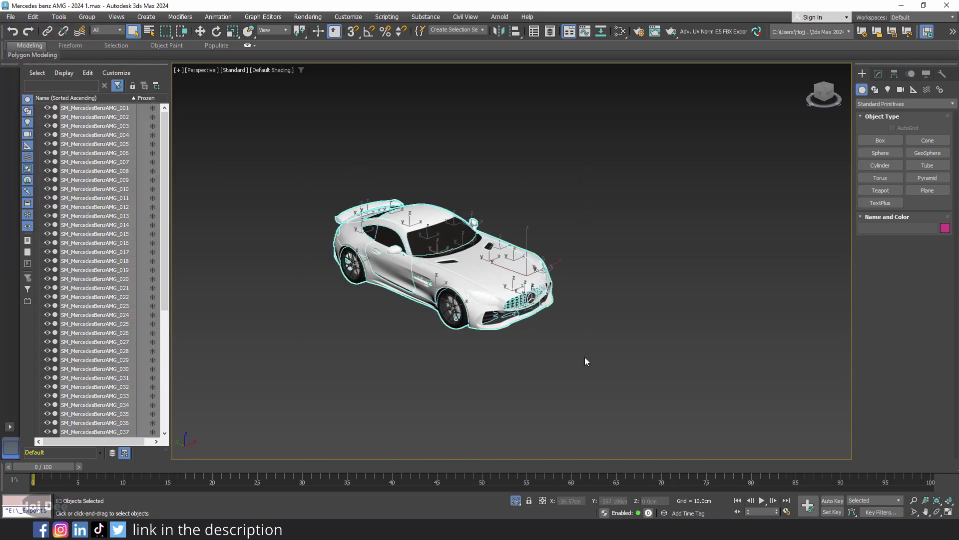
{"action": "left_click", "coordinate": [295, 221]}
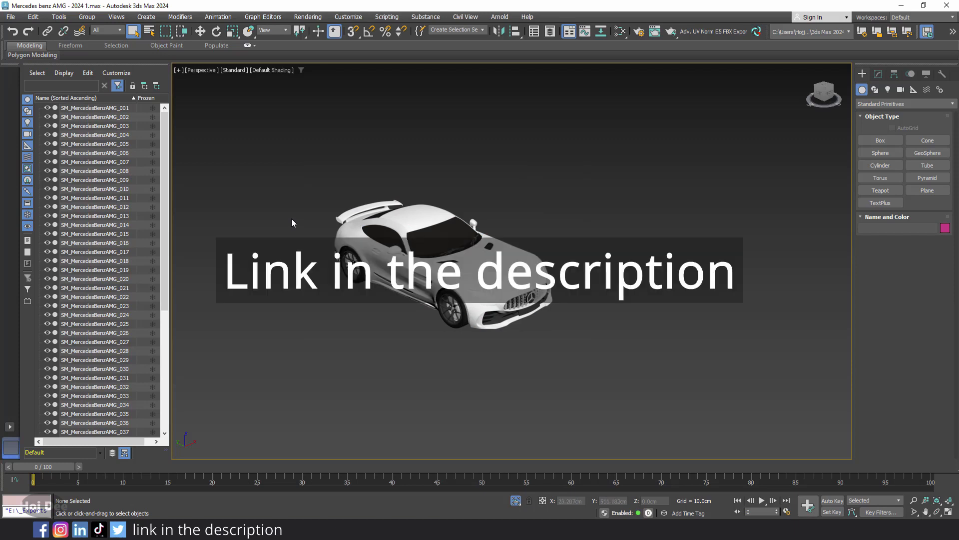
{"action": "left_click", "coordinate": [386, 17]}
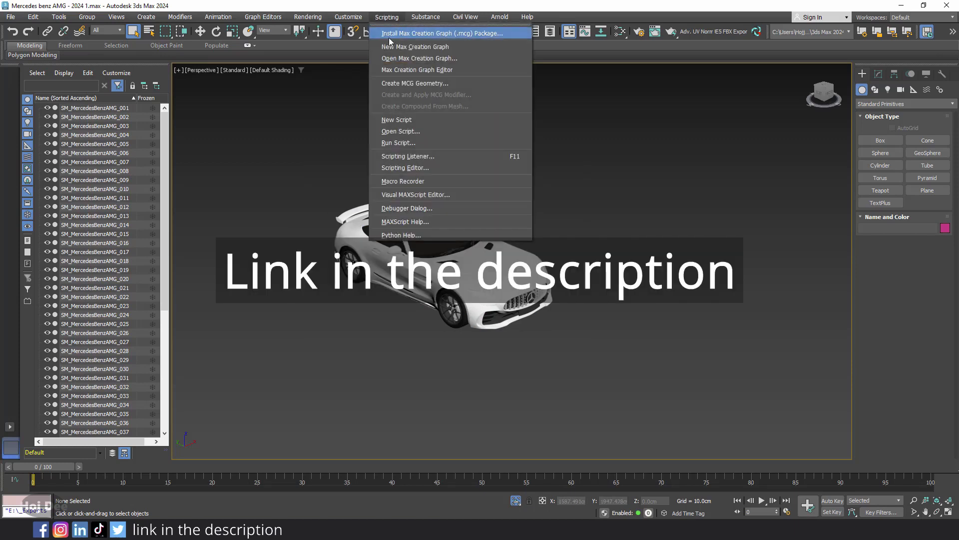
{"action": "left_click", "coordinate": [348, 150]}
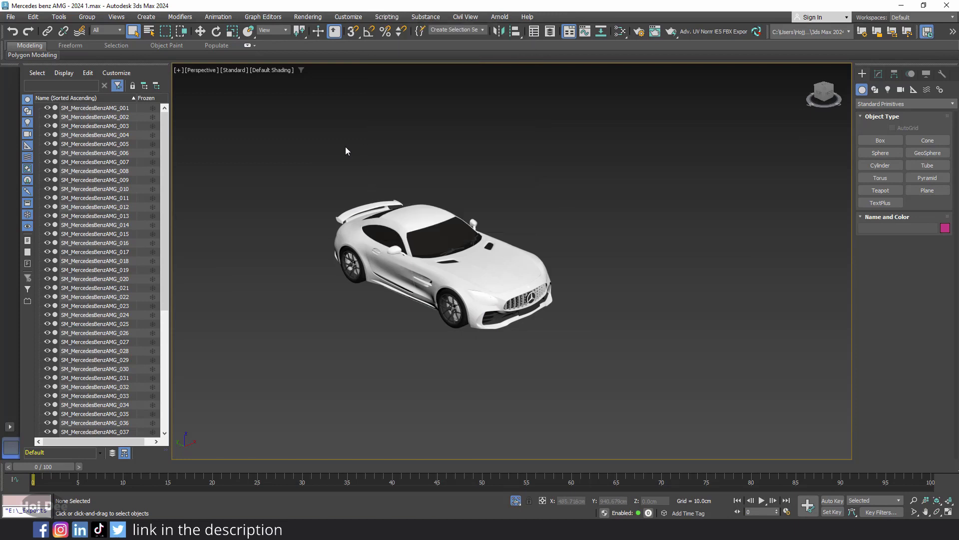
Switch to 3ds Max and look up the TS_Tools category in the toolbar customization settings
{"action": "left_click", "coordinate": [348, 17]}
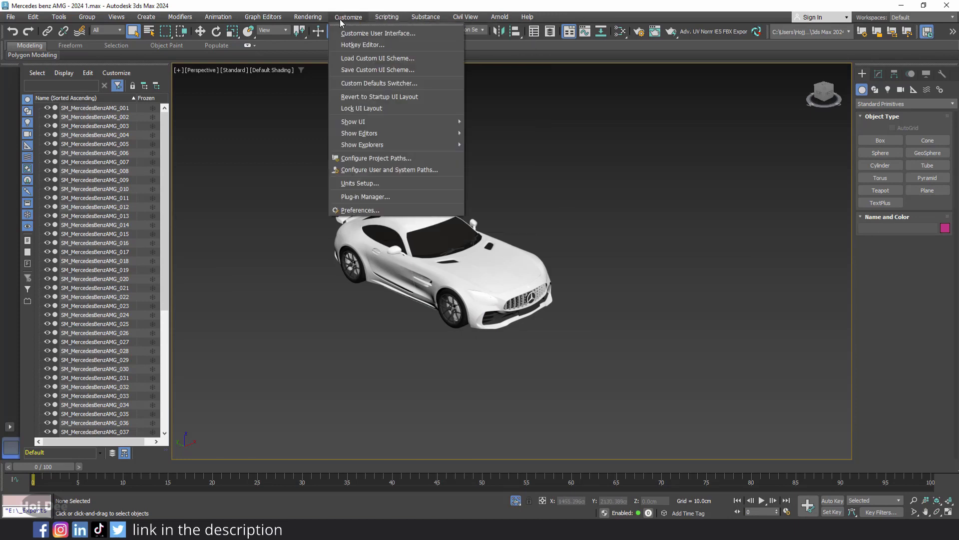
{"action": "left_click", "coordinate": [373, 29]}
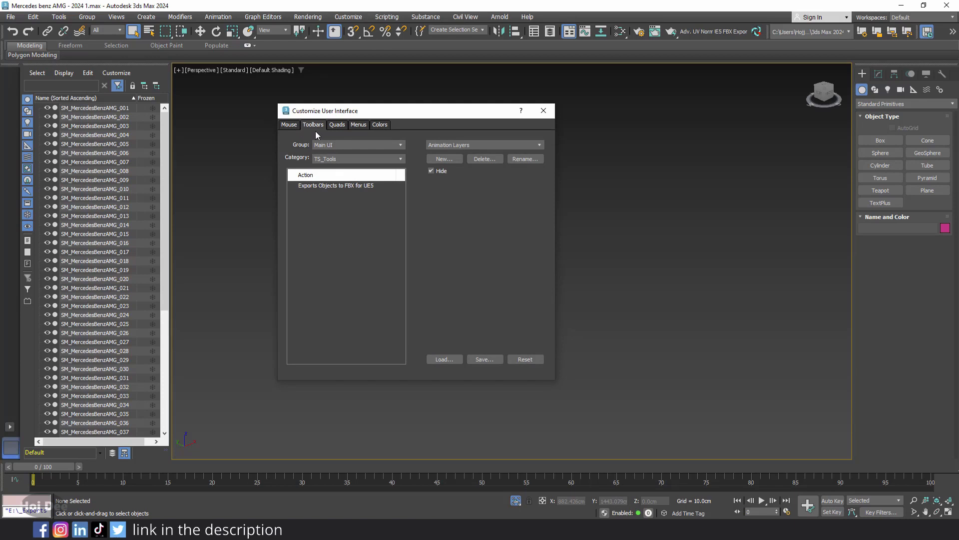
{"action": "left_click", "coordinate": [324, 159]}
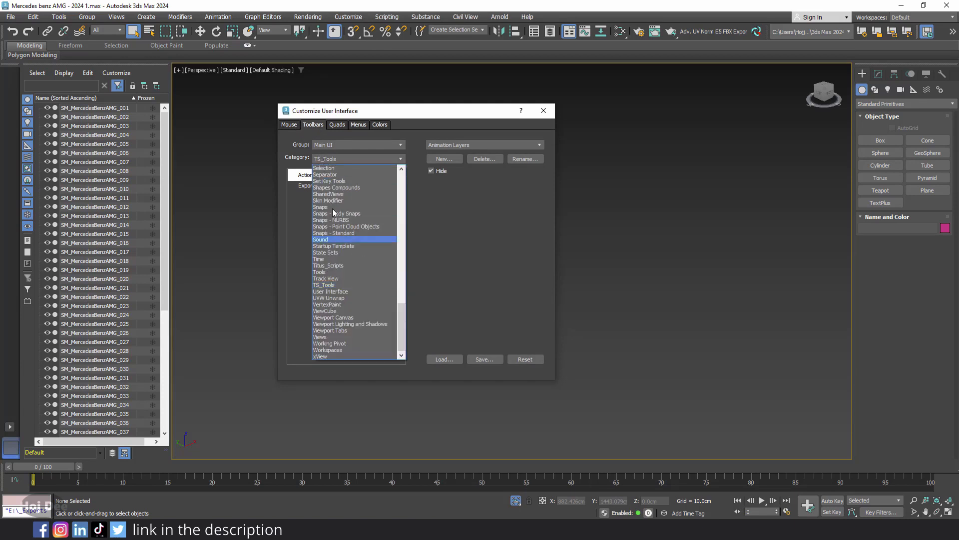
{"action": "left_click", "coordinate": [327, 291]}
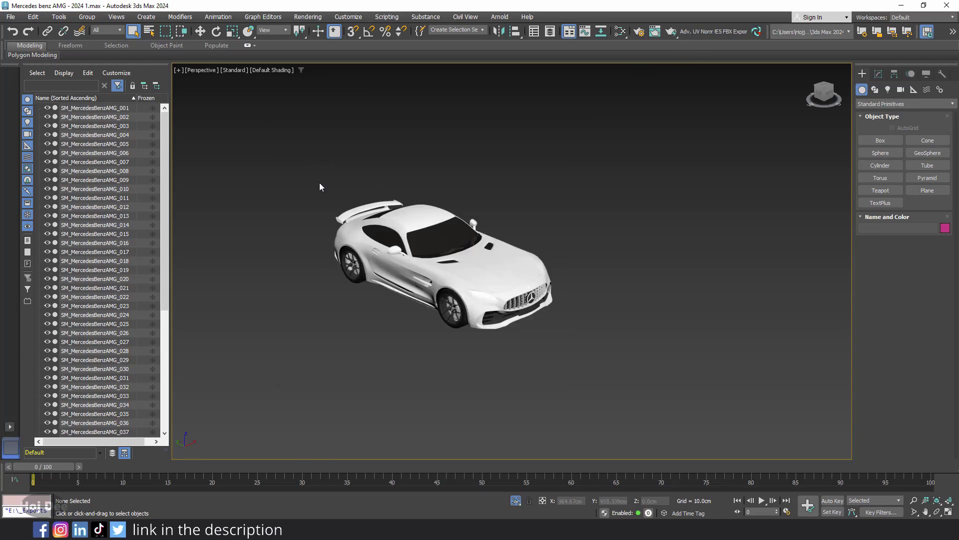
Select the whole car and, in the UE5 FBX Exporter, disable moving objects to 0,0,0, UCX collision shells and the FBX export dialog
{"action": "left_click_drag", "start_coordinate": [321, 186], "coordinate": [582, 369]}
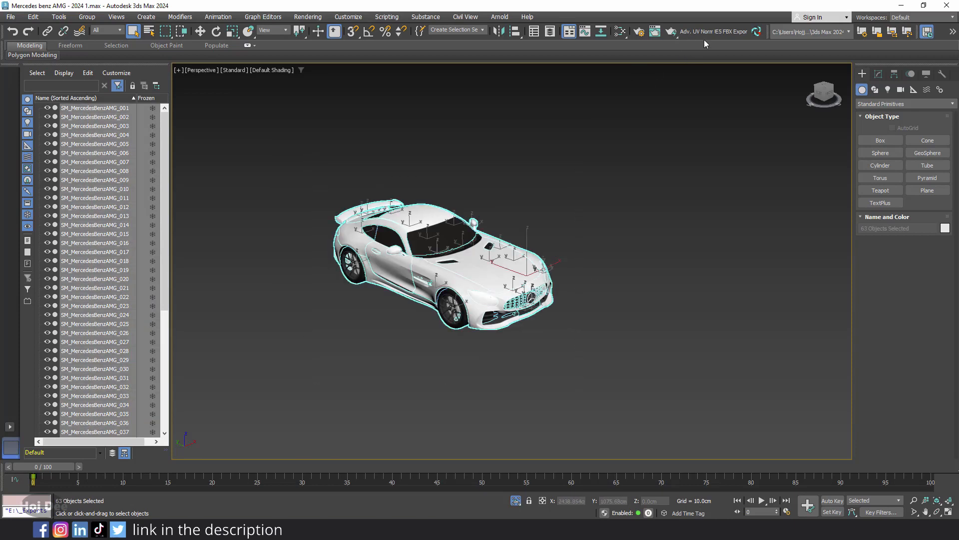
{"action": "left_click", "coordinate": [735, 32]}
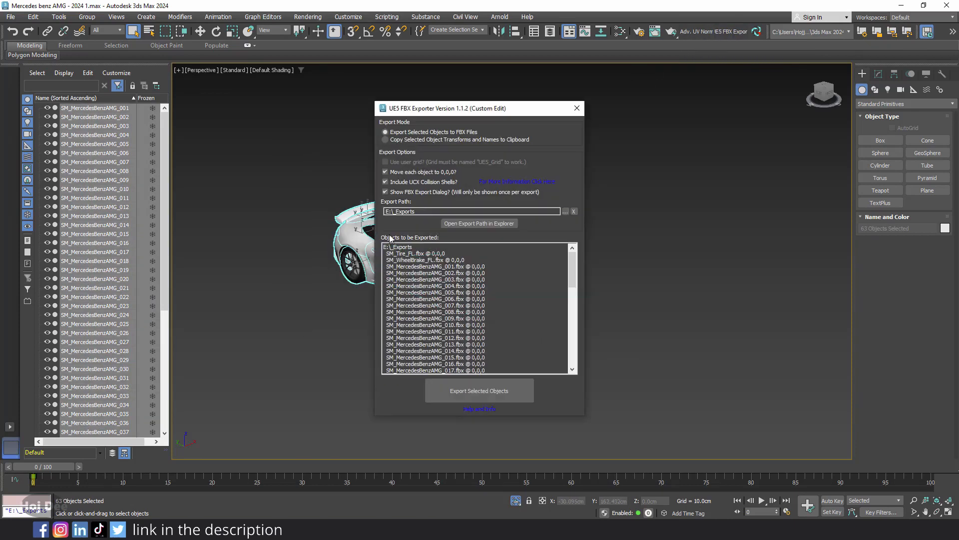
{"action": "left_click", "coordinate": [385, 192]}
{"action": "left_click", "coordinate": [385, 171]}
{"action": "left_click", "coordinate": [385, 182]}
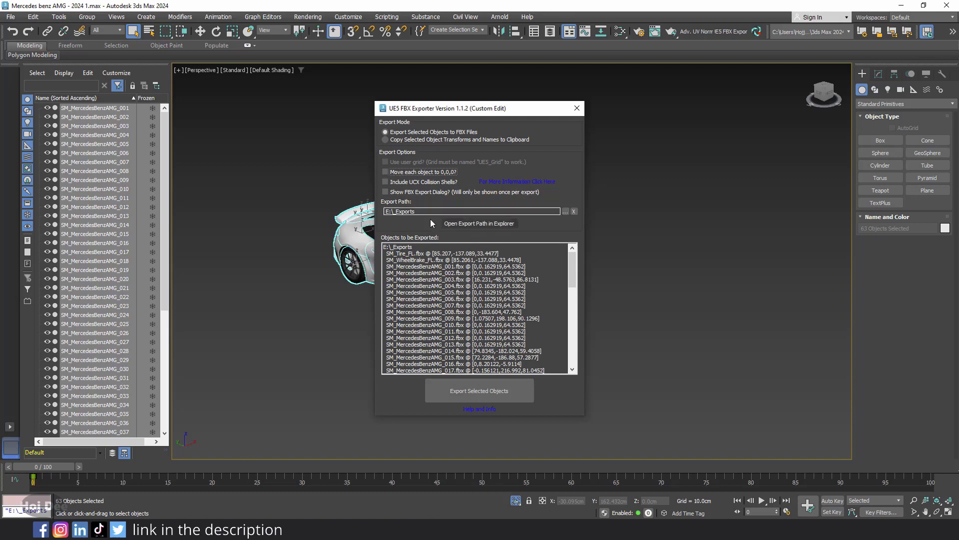
Choose E:\_Exports as the export path and export the selected objects to FBX files
{"action": "left_click", "coordinate": [565, 211]}
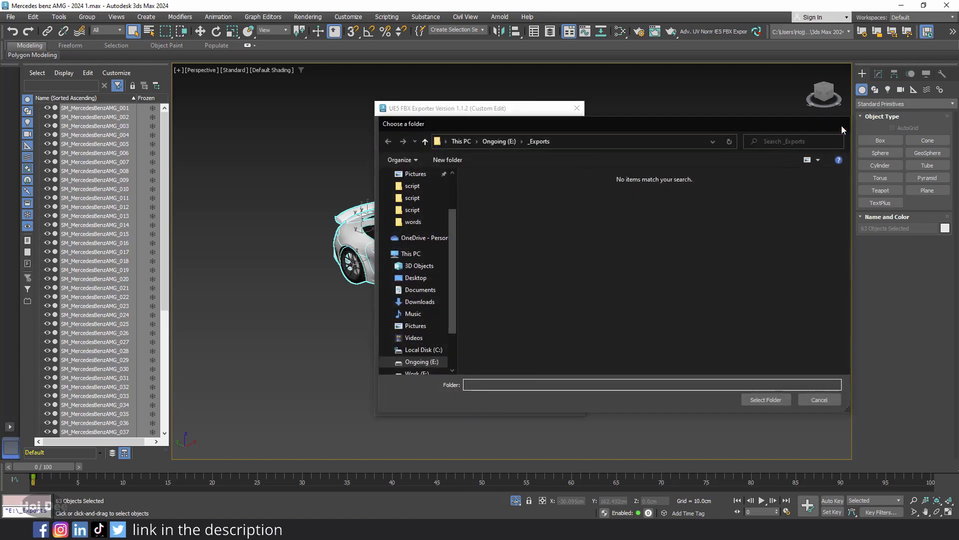
{"action": "left_click", "coordinate": [765, 399]}
{"action": "left_click", "coordinate": [479, 392]}
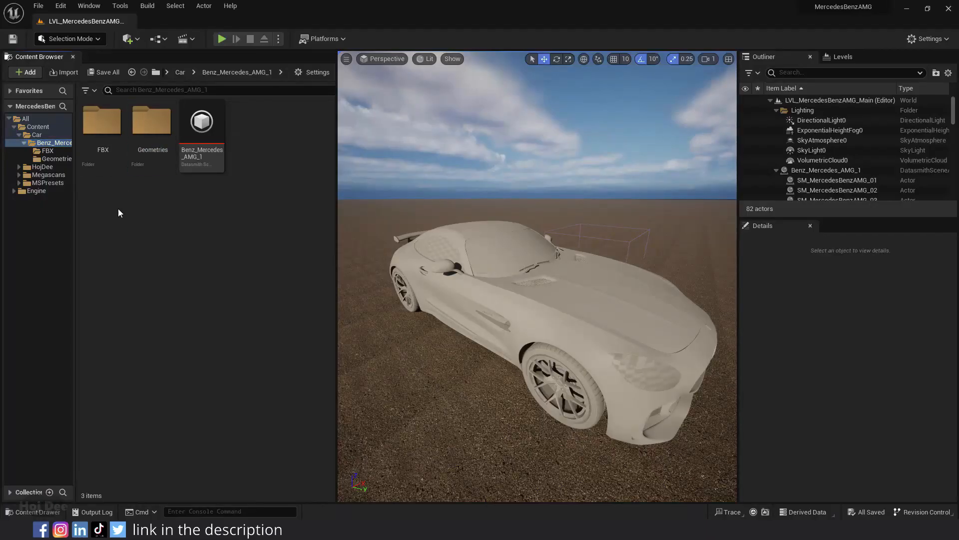
In Unreal Editor, start an import into the Benz_Mercedes_AMG_1 FBX folder using all the files from E:\_Exports
{"action": "double_click", "coordinate": [102, 140]}
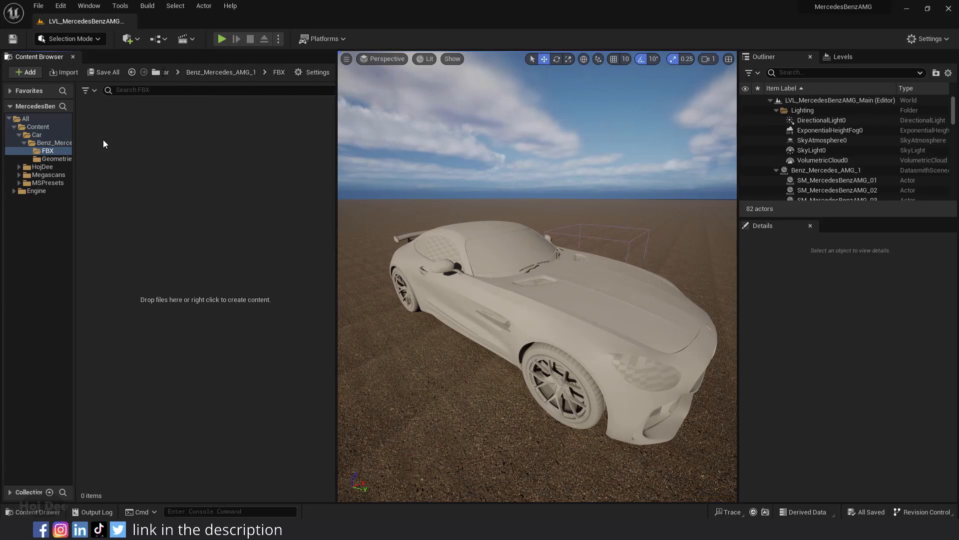
{"action": "right_click", "coordinate": [167, 247]}
{"action": "left_click", "coordinate": [212, 154]}
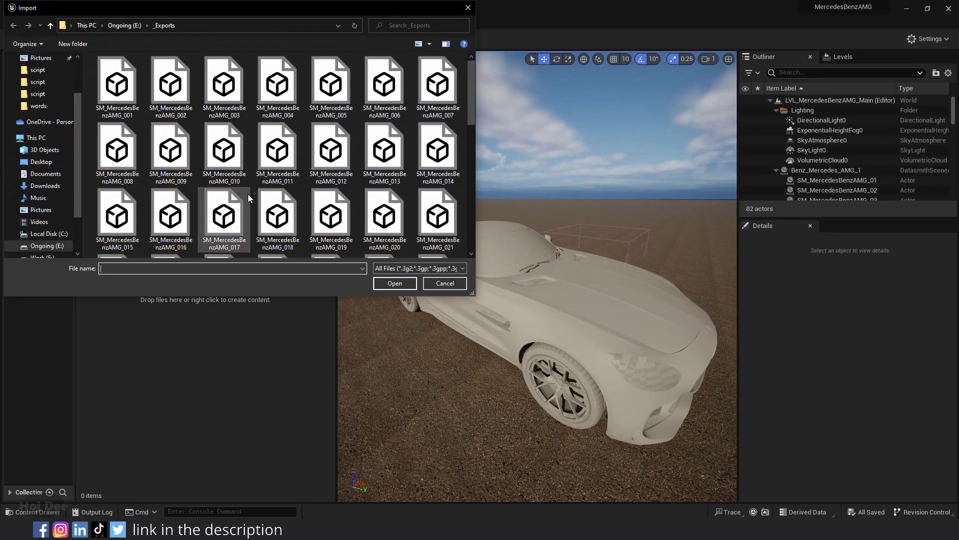
{"action": "left_click", "coordinate": [225, 167]}
{"action": "key", "text": "ctrl+a"}
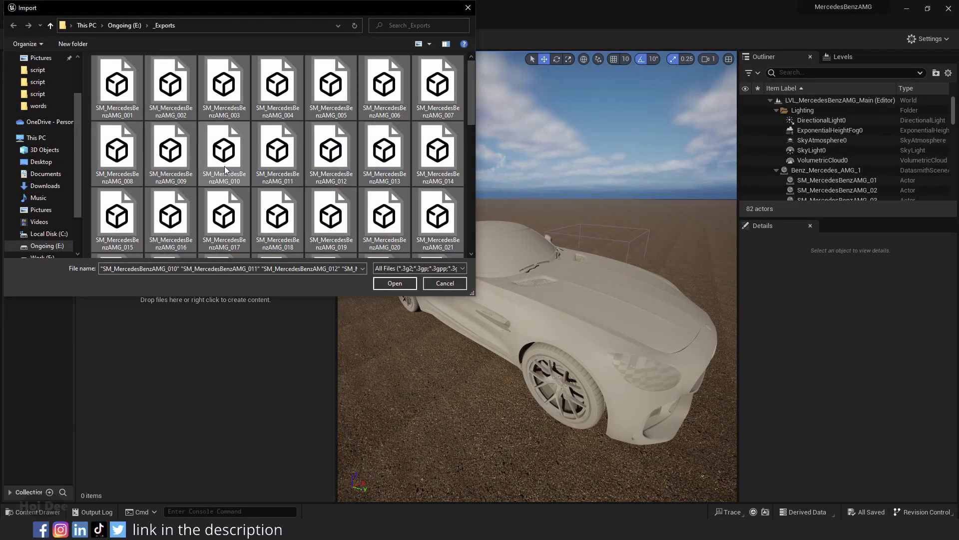
{"action": "key", "text": "Return"}
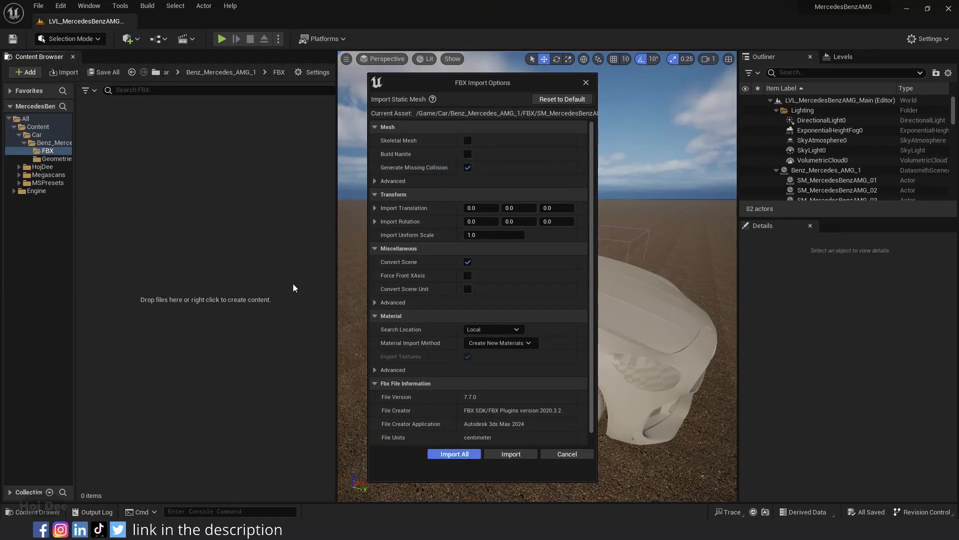
Import all meshes with Generate Missing Collision off and the material import method set to Do Not Create Material
{"action": "left_click", "coordinate": [467, 168]}
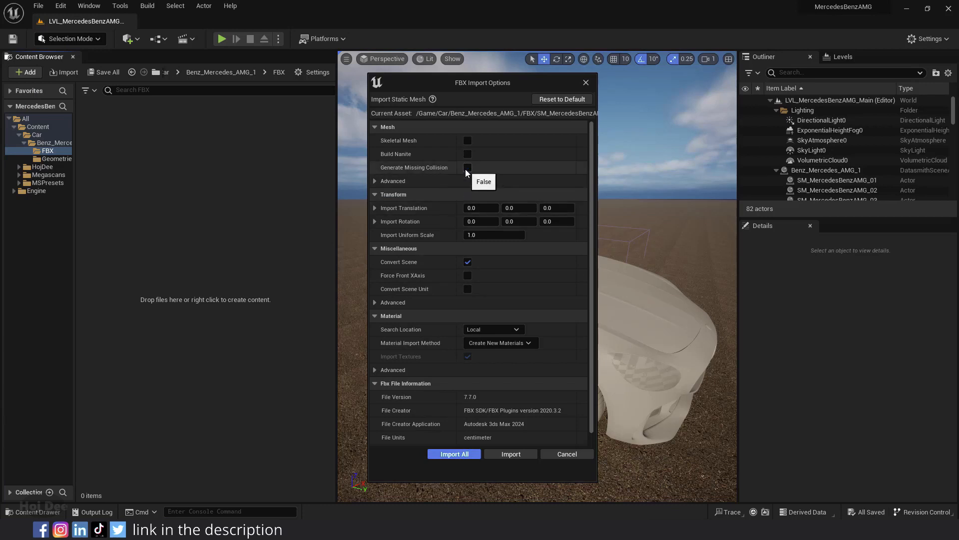
{"action": "left_click", "coordinate": [394, 181]}
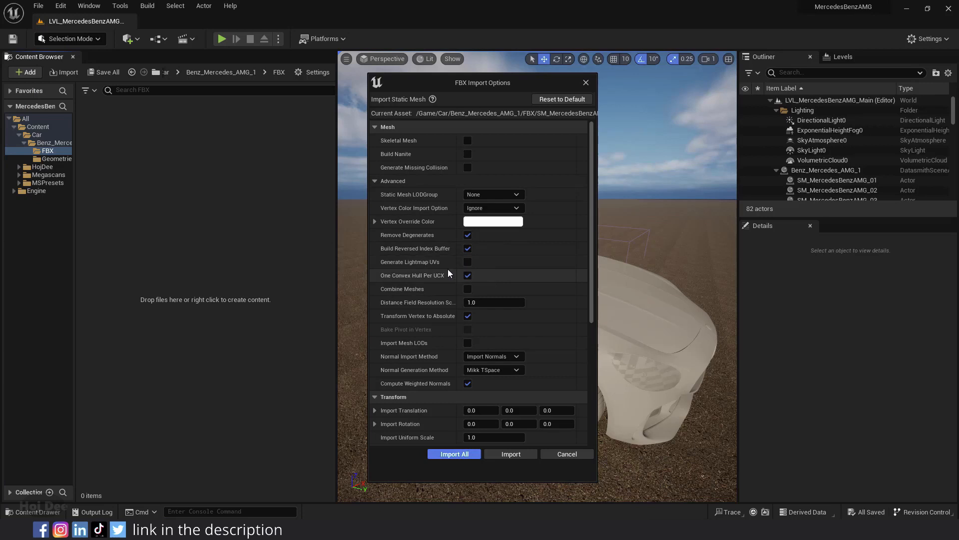
{"action": "scroll", "coordinate": [444, 274], "scroll_direction": "down", "scroll_amount": 4}
{"action": "scroll", "coordinate": [440, 283], "scroll_direction": "down", "scroll_amount": 1}
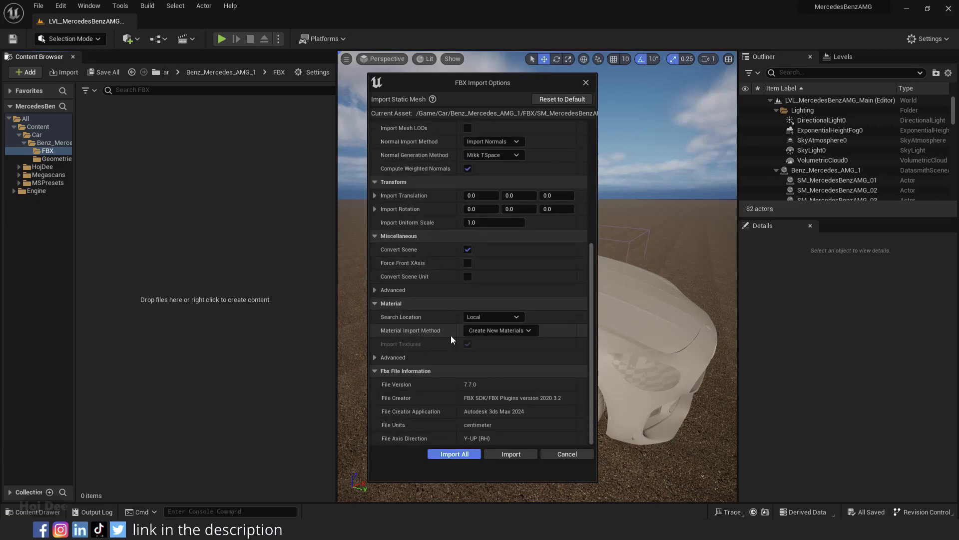
{"action": "left_click", "coordinate": [492, 330]}
{"action": "left_click", "coordinate": [477, 358]}
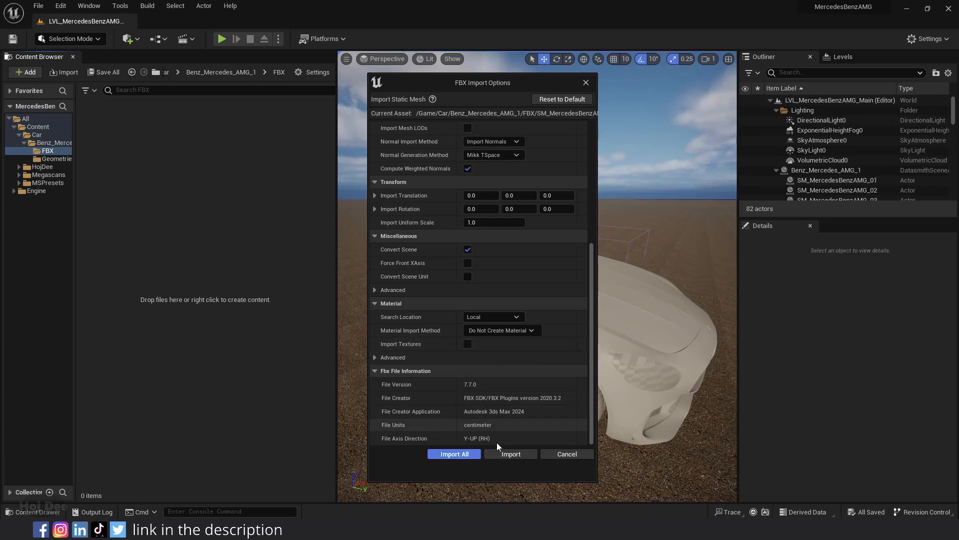
{"action": "left_click", "coordinate": [456, 453]}
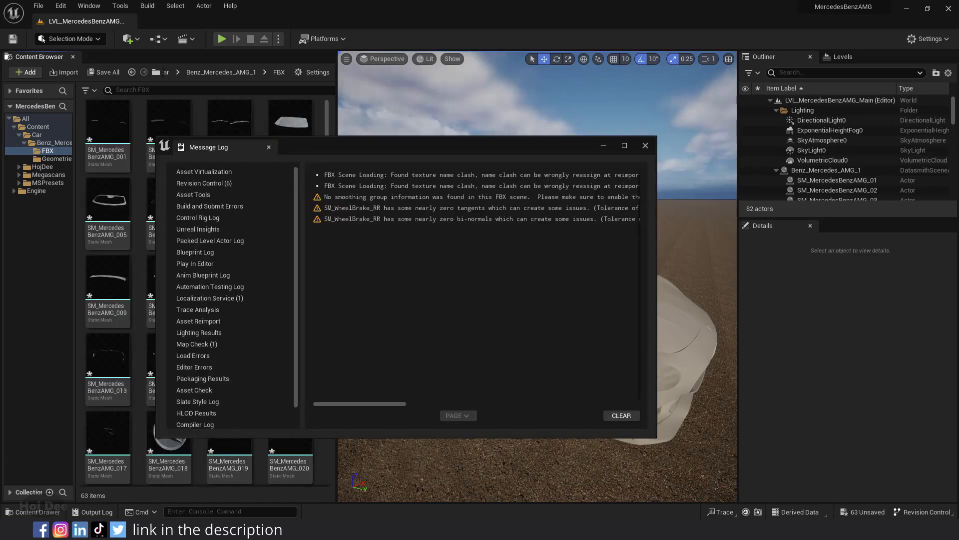
Dismiss the message log and save all newly imported static meshes
{"action": "left_click", "coordinate": [645, 146]}
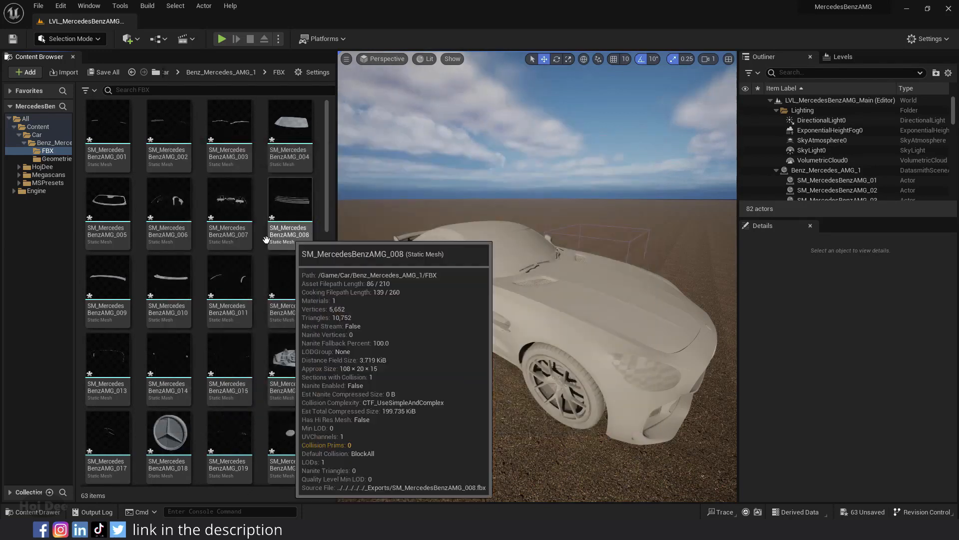
{"action": "key", "text": "ctrl+shift+s"}
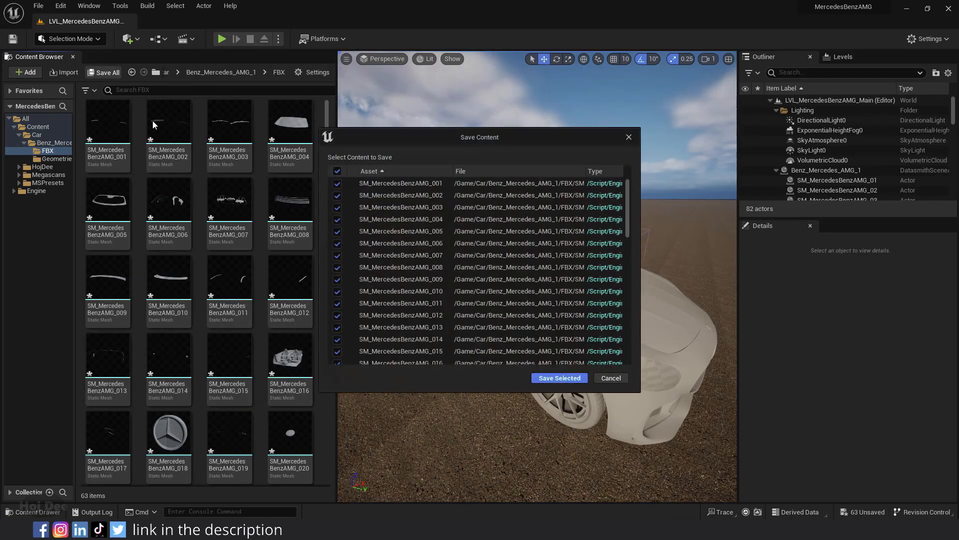
{"action": "left_click", "coordinate": [529, 375]}
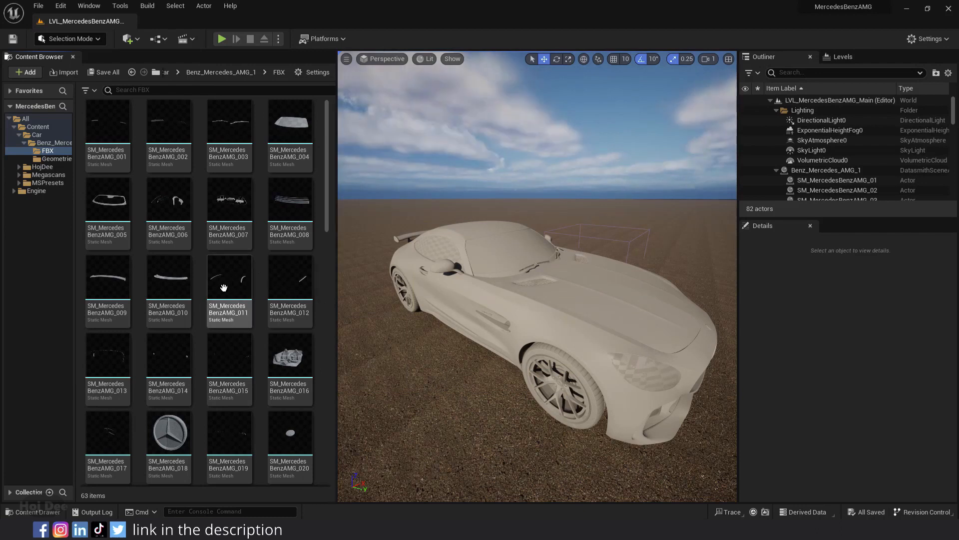
Place all the imported FBX meshes together in the level, then clear the selection
{"action": "key", "text": "ctrl+a"}
{"action": "left_click_drag", "start_coordinate": [249, 289], "coordinate": [653, 331]}
{"action": "right_click_drag", "start_coordinate": [653, 331], "coordinate": [516, 312]}
{"action": "key", "text": "Escape"}
{"action": "left_click", "coordinate": [516, 313]}
{"action": "key", "text": "Escape"}
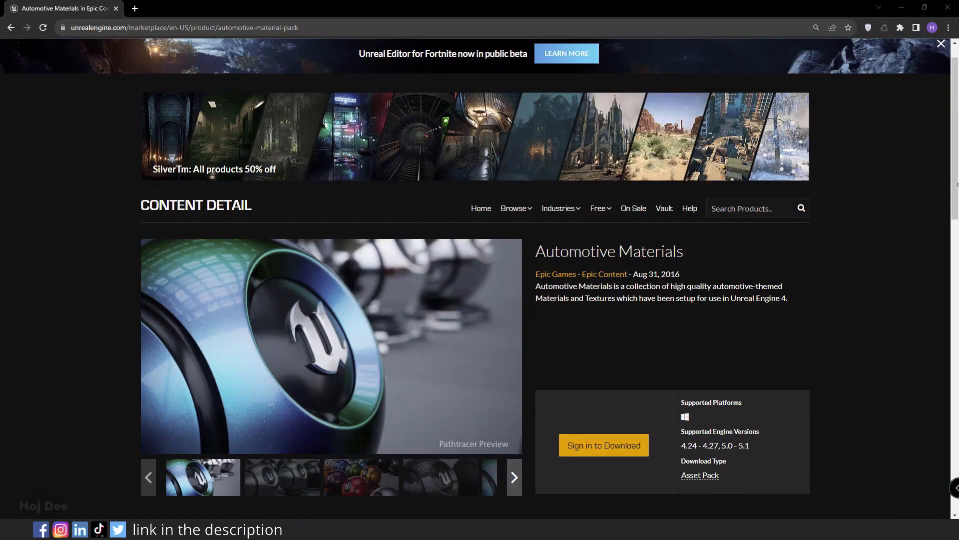
Switch to the browser and read through the Automotive Materials product page on the Unreal Engine Marketplace
{"action": "left_click_drag", "start_coordinate": [956, 143], "coordinate": [955, 222]}
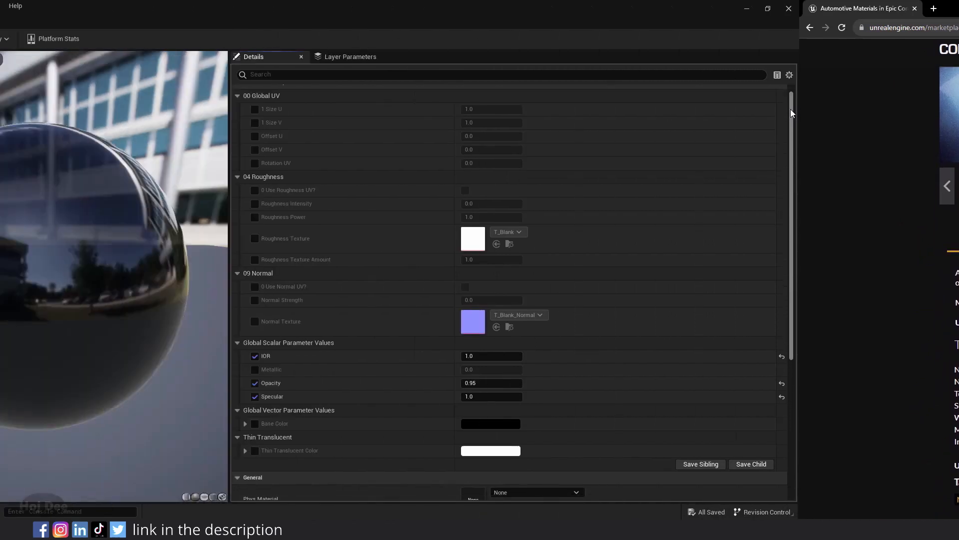
{"action": "left_click_drag", "start_coordinate": [952, 103], "coordinate": [953, 267]}
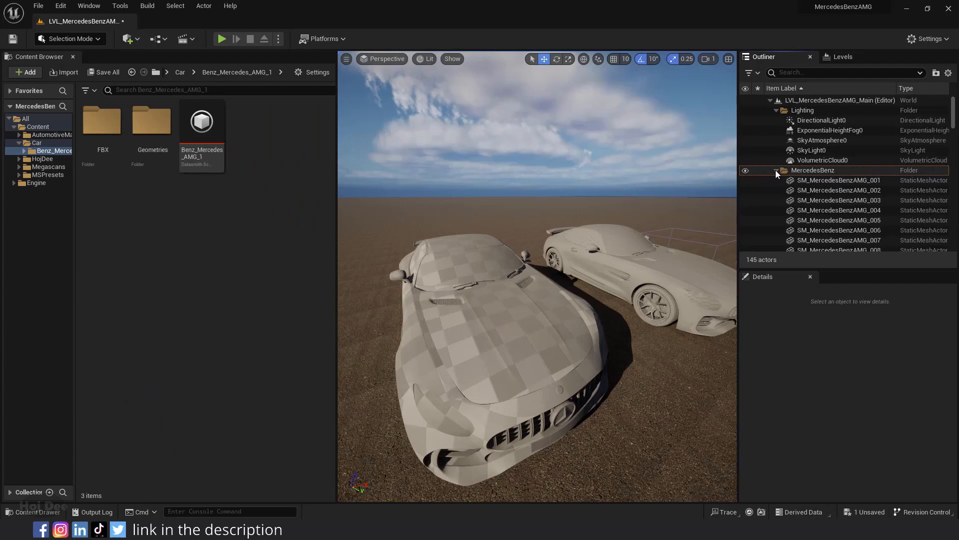
Delete the Benz_Mercedes_AMG_1 Datasmith scene actor and all its child parts from the level, applying the confirmation to all references
{"action": "left_click", "coordinate": [777, 170]}
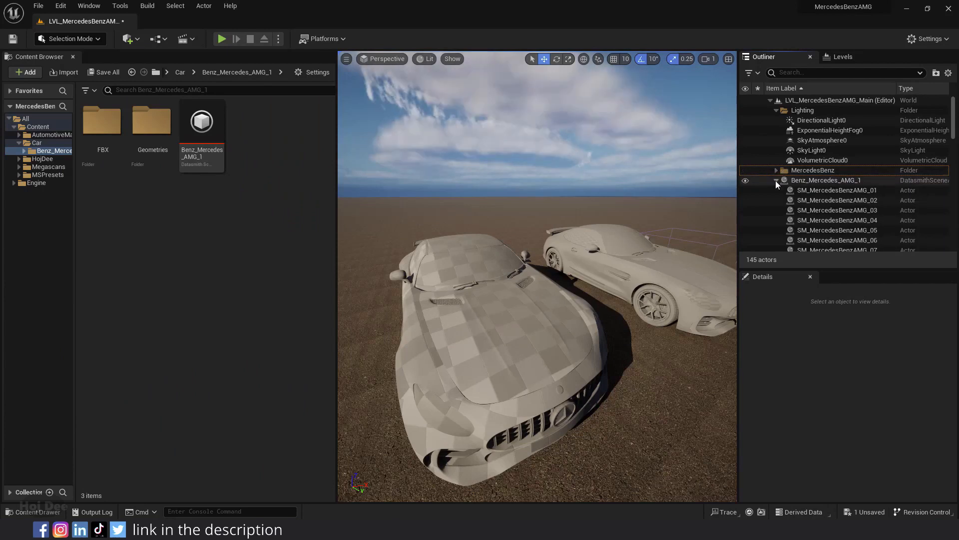
{"action": "left_click", "coordinate": [776, 181]}
{"action": "left_click", "coordinate": [776, 181]}
{"action": "left_click", "coordinate": [819, 181]}
{"action": "left_click_drag", "start_coordinate": [954, 130], "coordinate": [953, 250]}
{"action": "left_click", "coordinate": [820, 226], "text": "shift"}
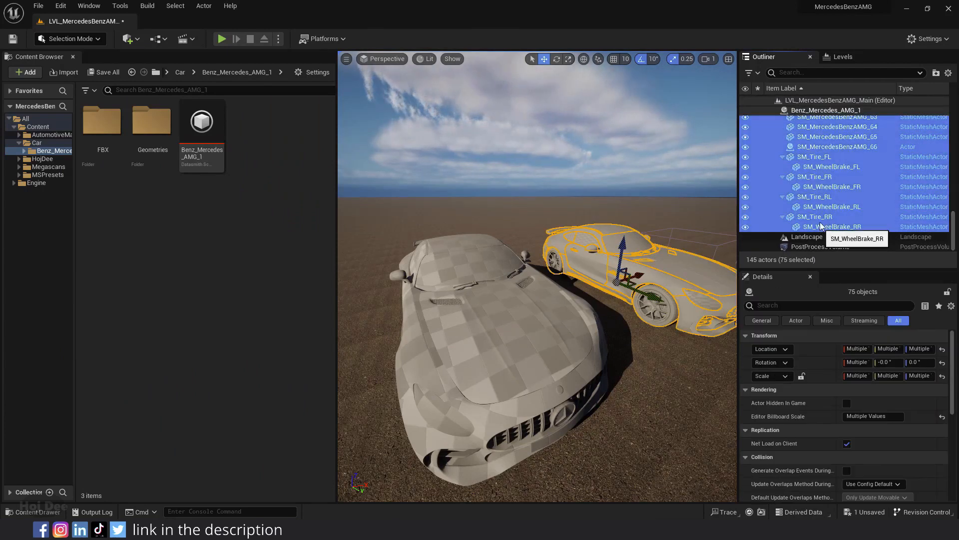
{"action": "scroll", "coordinate": [819, 210], "scroll_direction": "up", "scroll_amount": 3}
{"action": "key", "text": "Delete"}
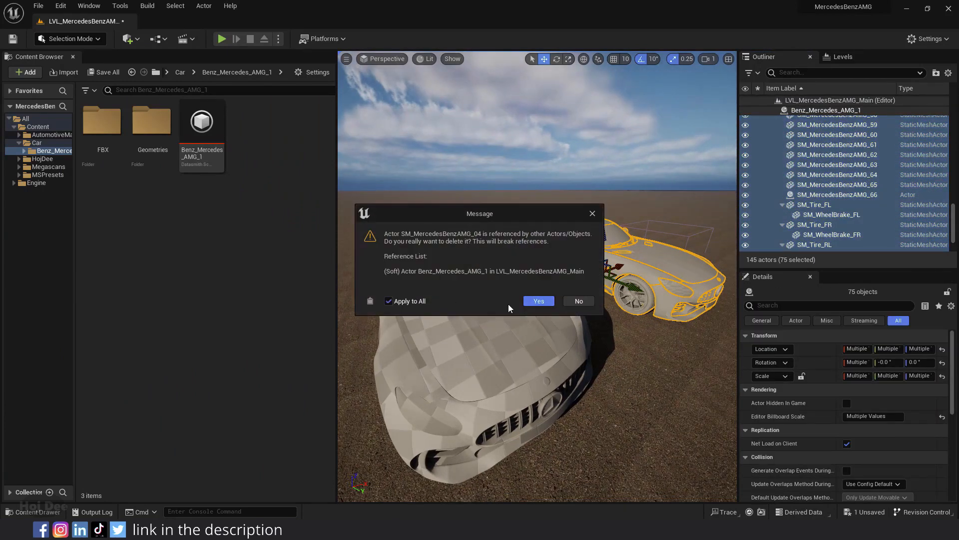
{"action": "left_click", "coordinate": [540, 301]}
Move PostProcessVolume into the Lighting folder and put the Landscape actor in a new outliner folder named Landscape
{"action": "left_click_drag", "start_coordinate": [819, 190], "coordinate": [802, 110]}
{"action": "left_click", "coordinate": [806, 189]}
{"action": "left_click", "coordinate": [936, 73]}
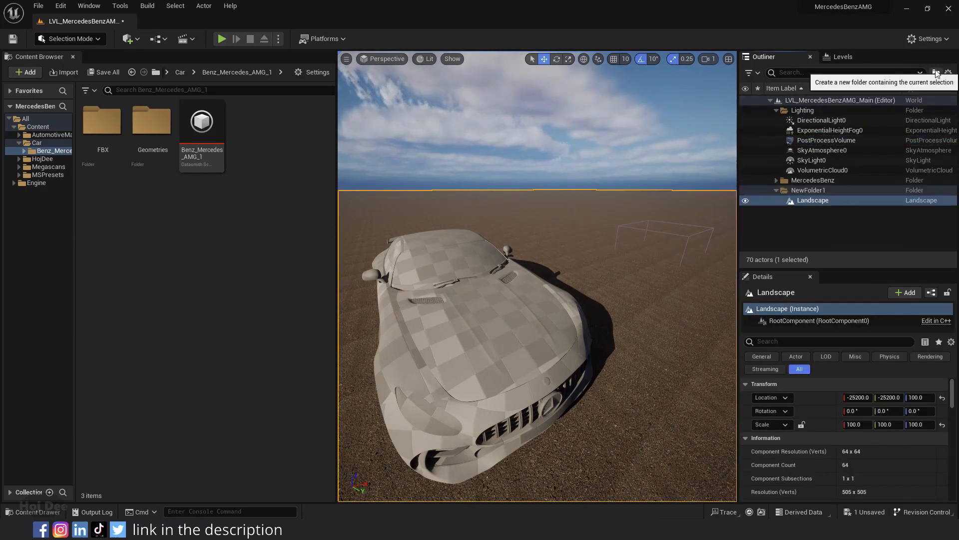
{"action": "type", "text": "Landscape"}
{"action": "key", "text": "Return"}
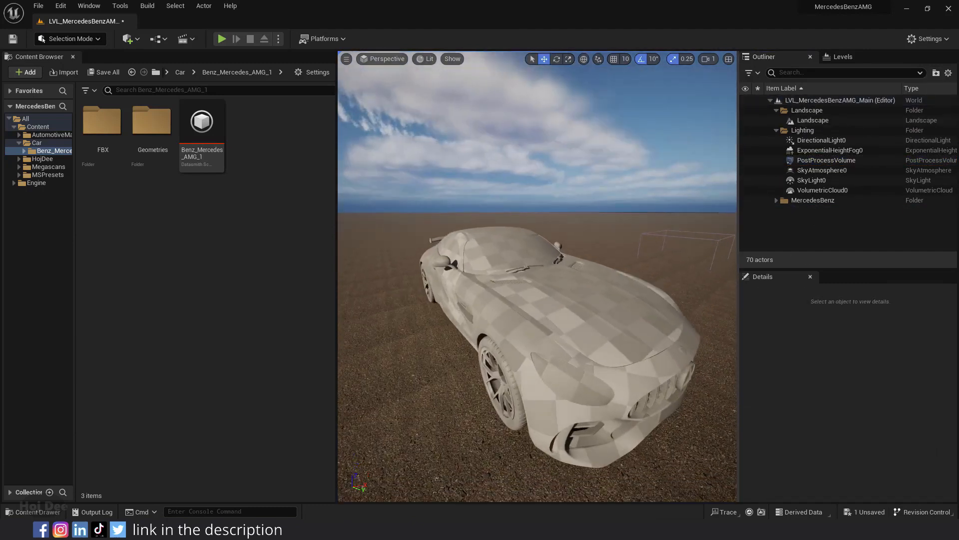
Open the CarPaint folder under AutomotiveMaterials, Materials, Exterior and find the silver paint material
{"action": "left_click", "coordinate": [50, 135]}
{"action": "double_click", "coordinate": [299, 138]}
{"action": "double_click", "coordinate": [107, 140]}
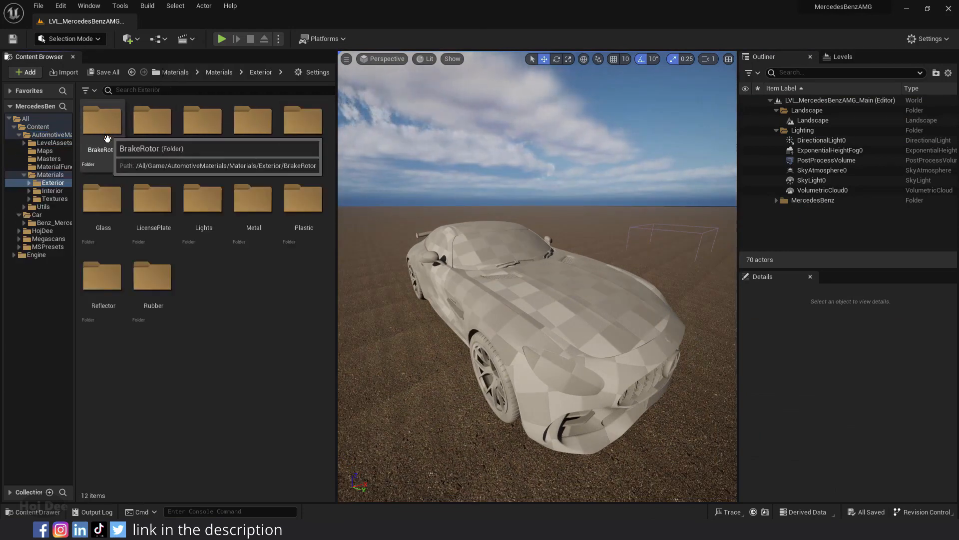
{"action": "double_click", "coordinate": [252, 123]}
{"action": "scroll", "coordinate": [200, 299], "scroll_direction": "down", "scroll_amount": 2}
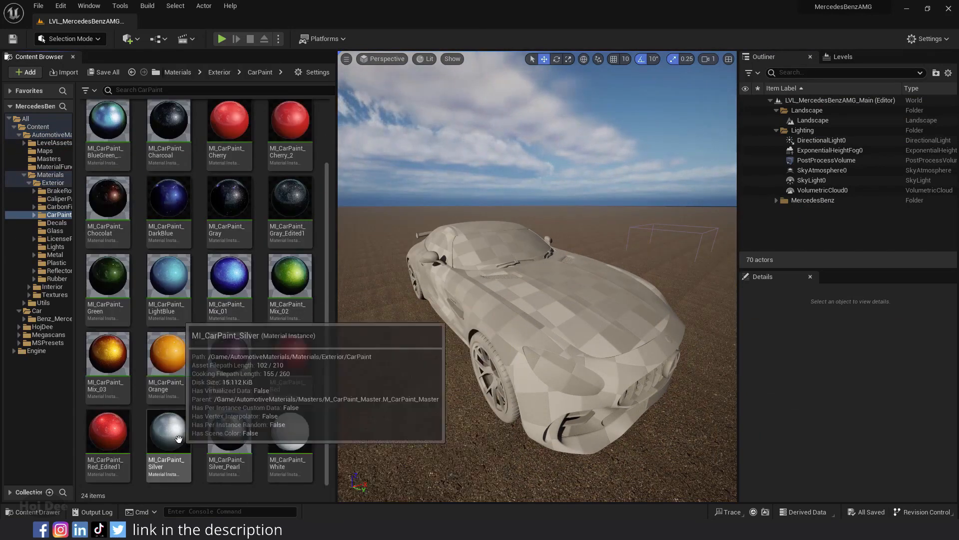
Apply MI_CarPaint_Silver to the car's painted body panels, including the fenders, hood, front bumper and roof
{"action": "left_click_drag", "start_coordinate": [169, 431], "coordinate": [512, 328]}
{"action": "right_click_drag", "start_coordinate": [537, 313], "coordinate": [538, 339]}
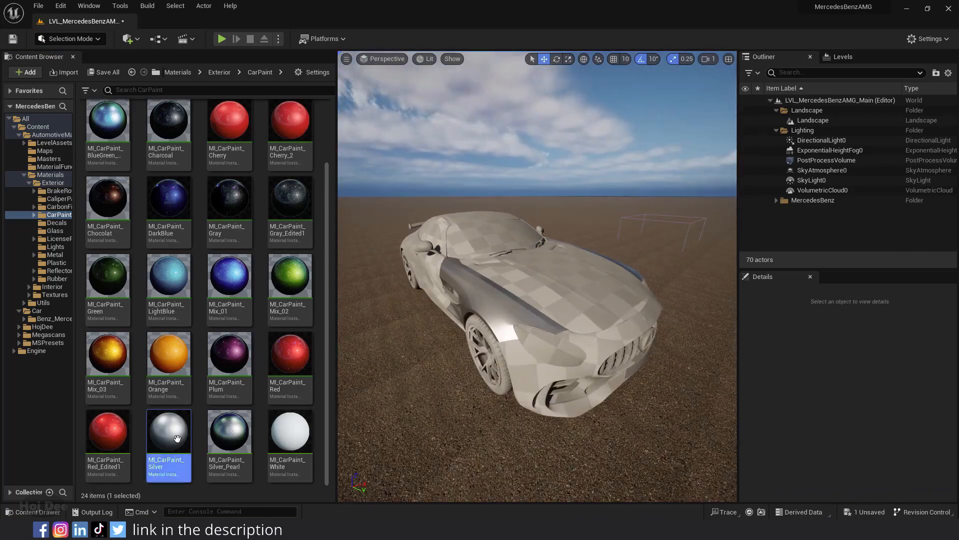
{"action": "left_click_drag", "start_coordinate": [168, 433], "coordinate": [565, 275]}
{"action": "right_click_drag", "start_coordinate": [564, 275], "coordinate": [564, 300]}
{"action": "left_click_drag", "start_coordinate": [164, 435], "coordinate": [549, 294]}
{"action": "right_click_drag", "start_coordinate": [549, 294], "coordinate": [500, 295]}
{"action": "left_click_drag", "start_coordinate": [169, 432], "coordinate": [540, 282]}
{"action": "right_click_drag", "start_coordinate": [539, 282], "coordinate": [539, 269]}
{"action": "left_click_drag", "start_coordinate": [180, 431], "coordinate": [465, 275]}
{"action": "mouse_move", "coordinate": [465, 275]}
{"action": "right_mouse_down"}
{"action": "mouse_move", "coordinate": [464, 305]}
{"action": "mouse_move", "coordinate": [539, 279]}
{"action": "mouse_move", "coordinate": [539, 309]}
{"action": "right_mouse_up"}
{"action": "left_click_drag", "start_coordinate": [168, 431], "coordinate": [587, 306]}
{"action": "mouse_move", "coordinate": [587, 306]}
{"action": "right_mouse_down"}
{"action": "mouse_move", "coordinate": [540, 300]}
{"action": "mouse_move", "coordinate": [520, 310]}
{"action": "right_mouse_up"}
{"action": "left_click_drag", "start_coordinate": [169, 431], "coordinate": [547, 216]}
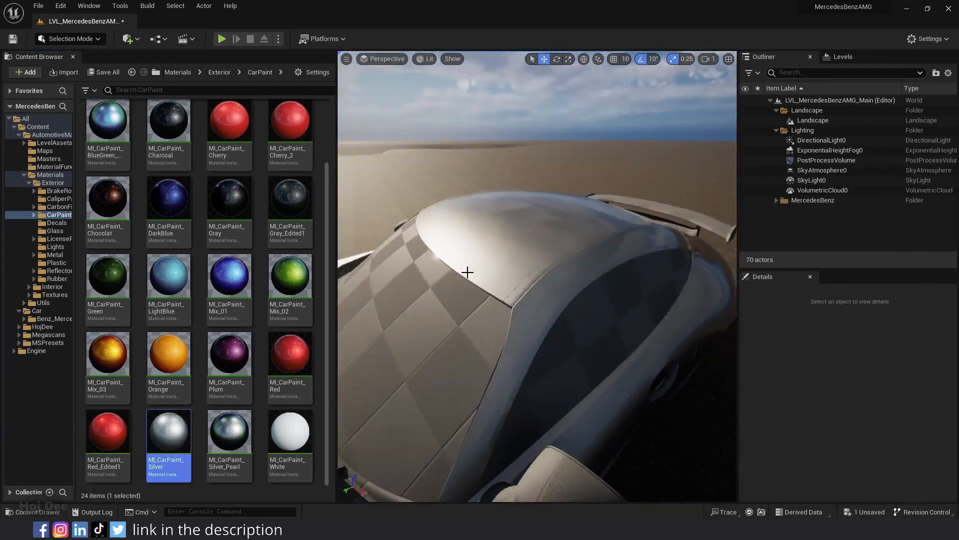
{"action": "mouse_move", "coordinate": [466, 271]}
{"action": "right_mouse_down"}
{"action": "mouse_move", "coordinate": [517, 250]}
{"action": "mouse_move", "coordinate": [467, 270]}
{"action": "mouse_move", "coordinate": [429, 255]}
{"action": "right_mouse_up"}
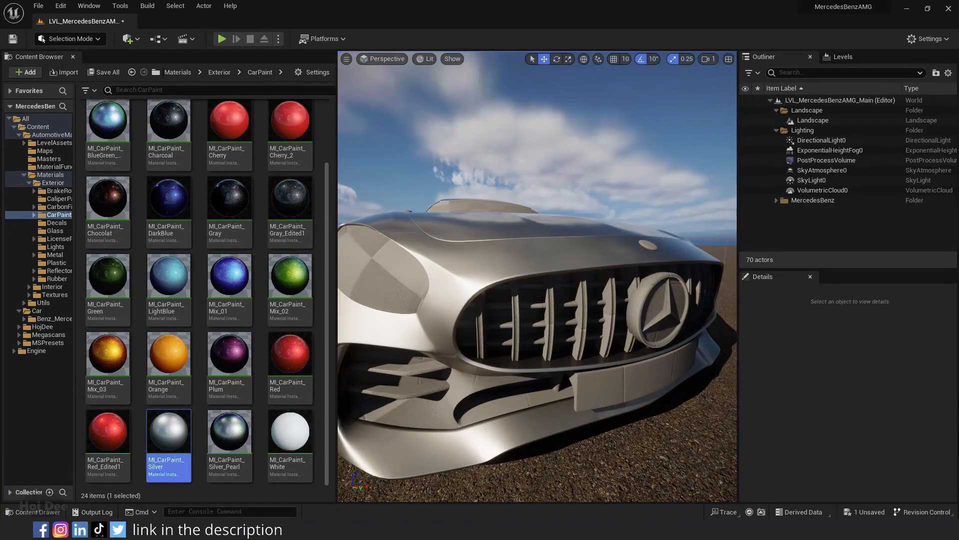
Switch to the reference image board and examine the front and rear photos of the silver Mercedes-AMG
{"action": "key", "text": "alt+Tab"}
{"action": "scroll", "coordinate": [353, 217], "scroll_direction": "up", "scroll_amount": 6}
{"action": "right_click_drag", "start_coordinate": [535, 328], "coordinate": [465, 281]}
{"action": "middle_click_drag", "start_coordinate": [644, 295], "coordinate": [415, 249]}
{"action": "scroll", "coordinate": [415, 248], "scroll_direction": "down", "scroll_amount": 2}
{"action": "middle_click_drag", "start_coordinate": [488, 205], "coordinate": [331, 182]}
{"action": "scroll", "coordinate": [332, 183], "scroll_direction": "up", "scroll_amount": 4}
{"action": "scroll", "coordinate": [411, 166], "scroll_direction": "up", "scroll_amount": 2}
{"action": "middle_click_drag", "start_coordinate": [388, 161], "coordinate": [348, 285]}
{"action": "scroll", "coordinate": [368, 260], "scroll_direction": "down", "scroll_amount": 5}
{"action": "middle_click_drag", "start_coordinate": [427, 276], "coordinate": [327, 195]}
{"action": "scroll", "coordinate": [315, 295], "scroll_direction": "up", "scroll_amount": 3}
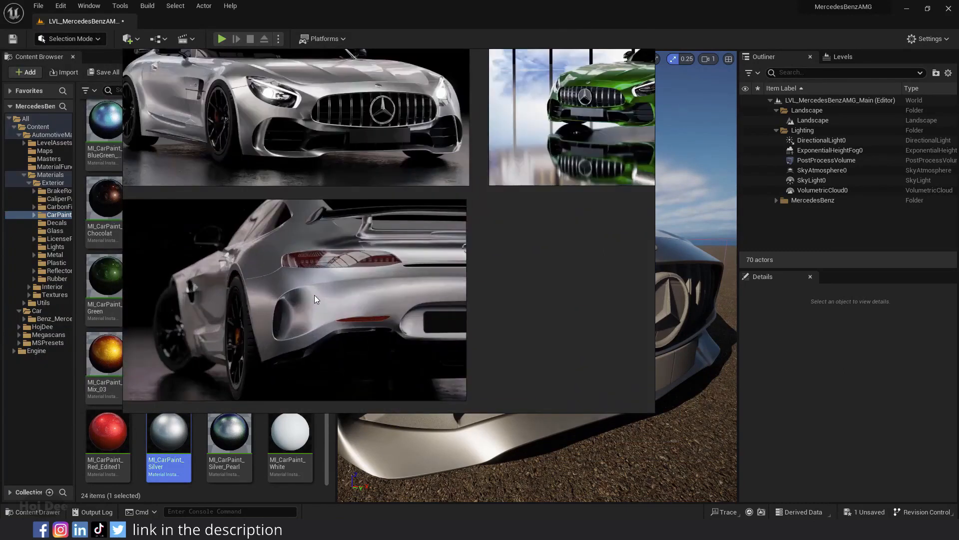
Examine the other car photos on the reference board, both up close and as an overview
{"action": "scroll", "coordinate": [314, 295], "scroll_direction": "down", "scroll_amount": 3}
{"action": "middle_click_drag", "start_coordinate": [584, 145], "coordinate": [296, 221]}
{"action": "scroll", "coordinate": [322, 201], "scroll_direction": "up", "scroll_amount": 5}
{"action": "middle_click_drag", "start_coordinate": [635, 275], "coordinate": [250, 233]}
{"action": "scroll", "coordinate": [250, 233], "scroll_direction": "down", "scroll_amount": 1}
{"action": "middle_click_drag", "start_coordinate": [537, 223], "coordinate": [413, 98]}
{"action": "scroll", "coordinate": [457, 239], "scroll_direction": "down", "scroll_amount": 5}
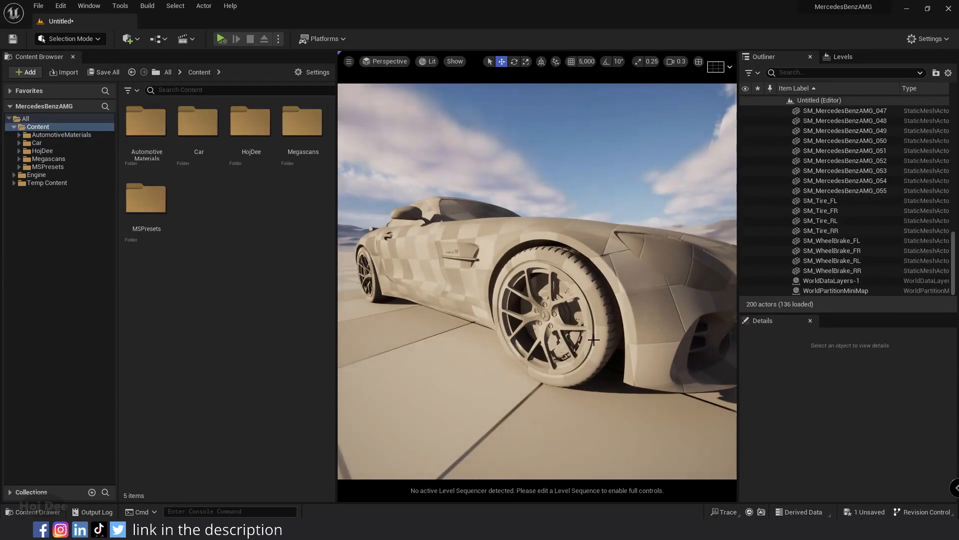
Try rotating the front-right tire SM_Tire_FR about its off-center pivot, undoing each rotation
{"action": "left_click", "coordinate": [505, 320]}
{"action": "left_click_drag", "start_coordinate": [547, 300], "coordinate": [587, 319]}
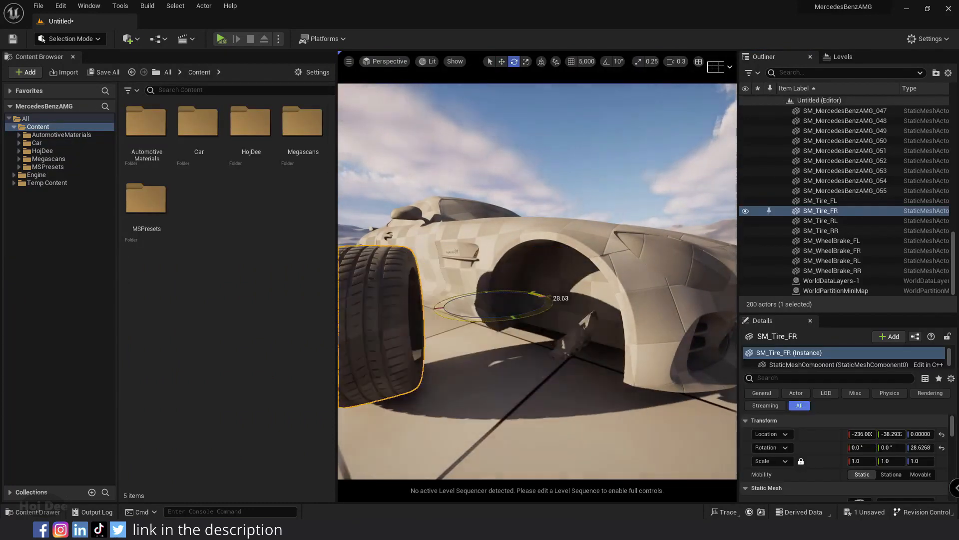
{"action": "key", "text": "ctrl+z"}
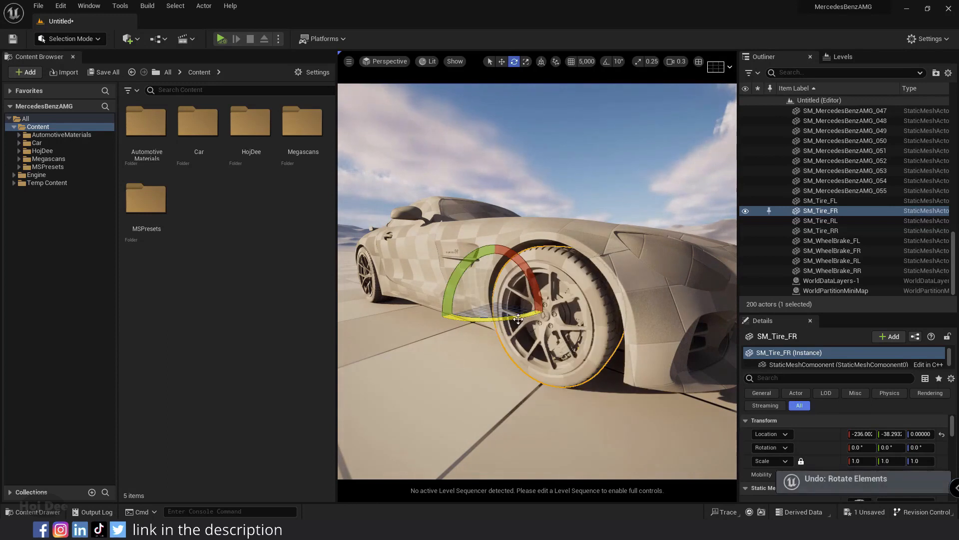
{"action": "left_click_drag", "start_coordinate": [518, 319], "coordinate": [501, 249]}
{"action": "key", "text": "ctrl+z"}
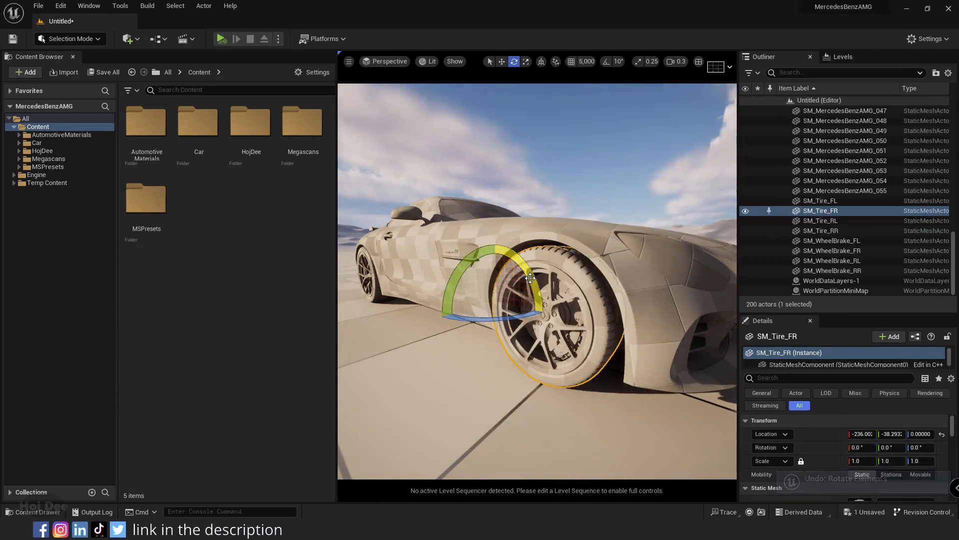
In Modeling mode, edit the pivot of SM_Tire_FR to the center of its bounding box and accept the change
{"action": "left_click", "coordinate": [81, 40]}
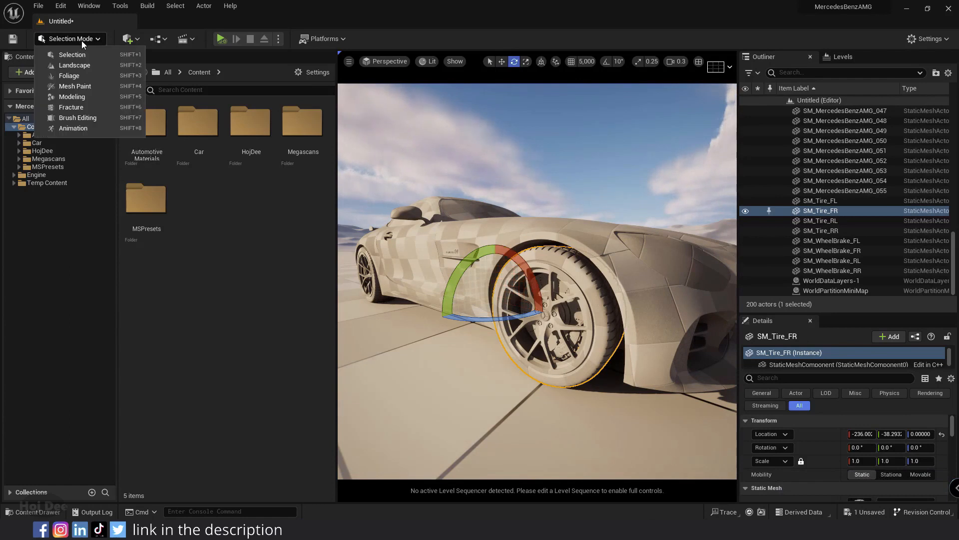
{"action": "left_click", "coordinate": [73, 96]}
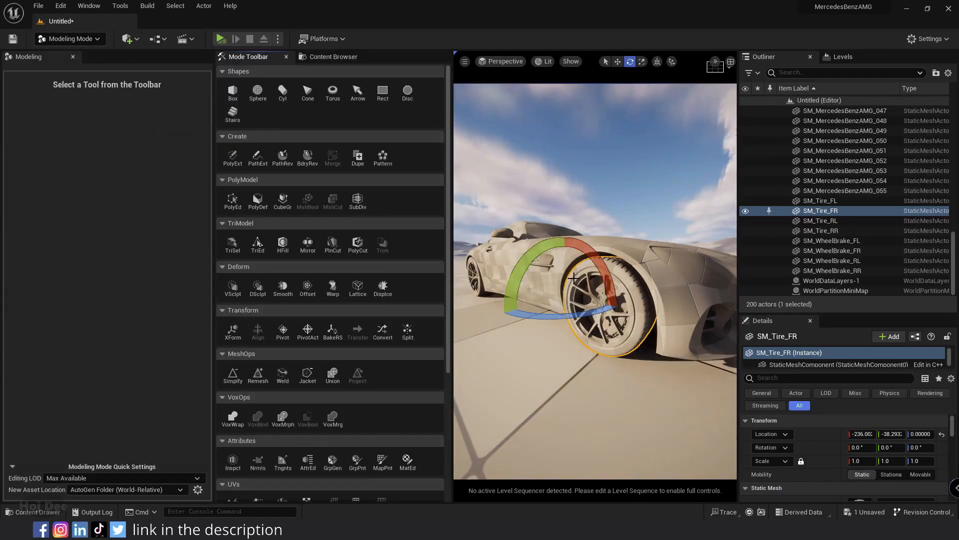
{"action": "left_click", "coordinate": [282, 330]}
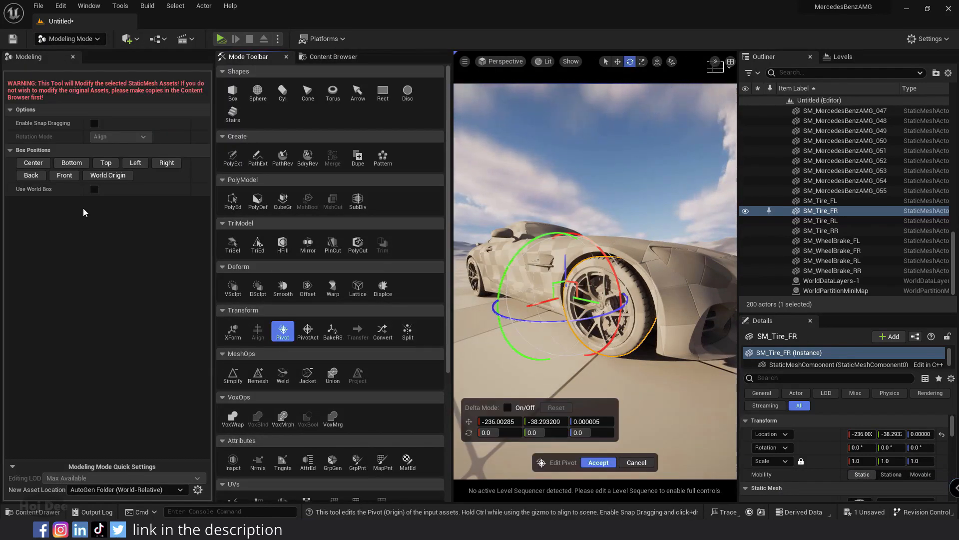
{"action": "left_click", "coordinate": [33, 163]}
{"action": "left_click", "coordinate": [607, 457]}
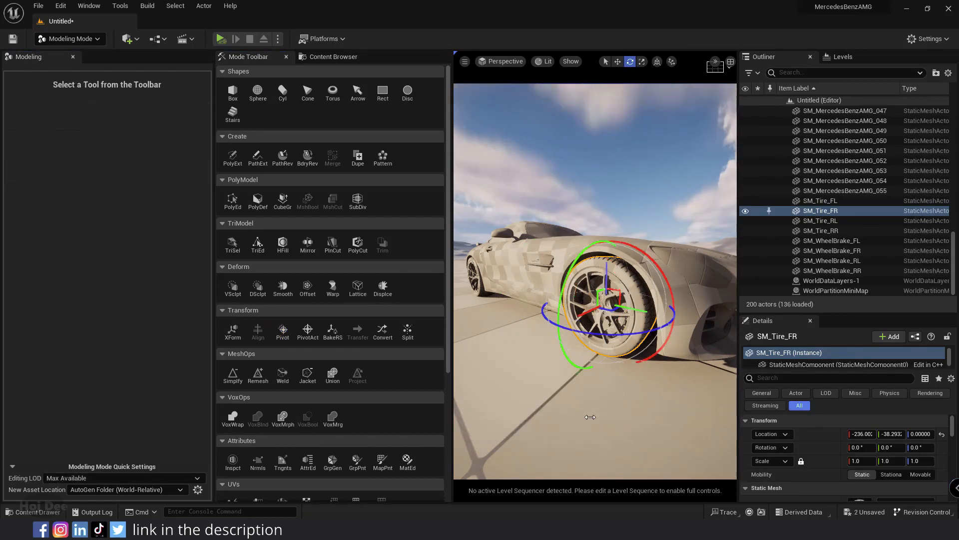
Try rotating SM_Tire_FR about its centered pivot on different axes, undoing the test rotation
{"action": "left_click_drag", "start_coordinate": [614, 331], "coordinate": [618, 330]}
{"action": "key", "text": "ctrl+z"}
{"action": "left_click_drag", "start_coordinate": [651, 293], "coordinate": [656, 301]}
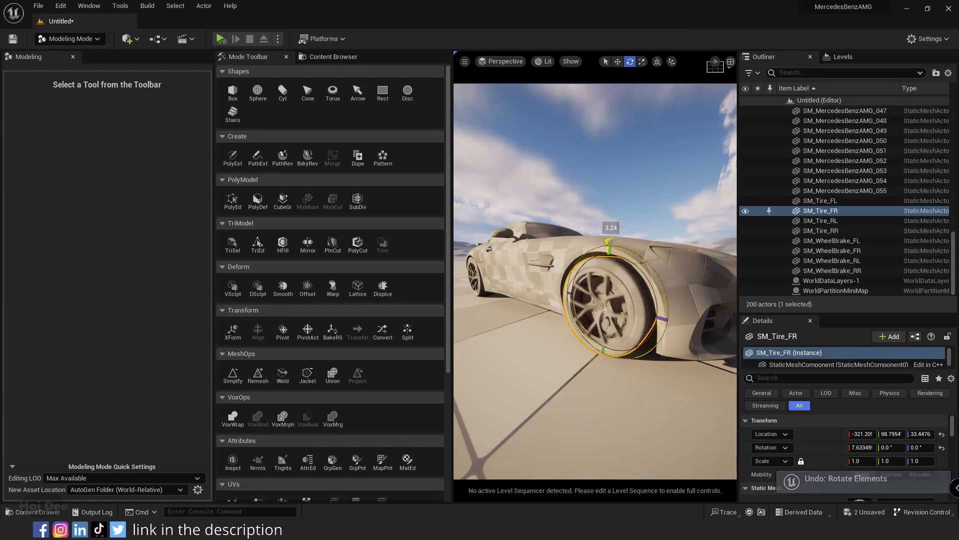
Parent each SM_WheelBrake actor (FL, FR, RL, RR) to its matching SM_Tire actor in the outliner, and focus on SM_Tire_FR
{"action": "left_click", "coordinate": [843, 241]}
{"action": "left_click_drag", "start_coordinate": [843, 243], "coordinate": [821, 202]}
{"action": "left_click", "coordinate": [825, 251]}
{"action": "left_click_drag", "start_coordinate": [826, 250], "coordinate": [828, 222]}
{"action": "left_click", "coordinate": [832, 260]}
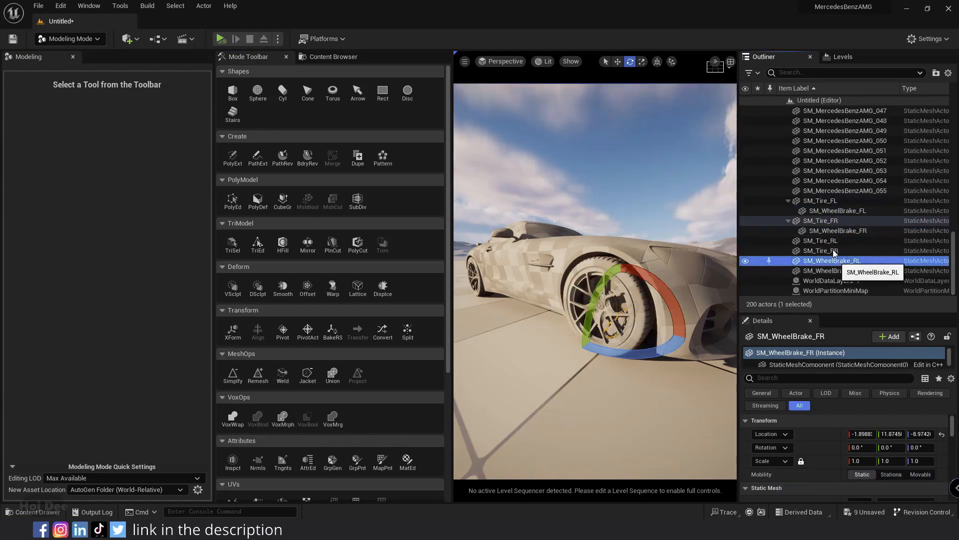
{"action": "mouse_move", "coordinate": [832, 260]}
{"action": "left_mouse_down"}
{"action": "mouse_move", "coordinate": [824, 242]}
{"action": "mouse_move", "coordinate": [838, 261]}
{"action": "left_mouse_up"}
{"action": "left_click", "coordinate": [831, 270]}
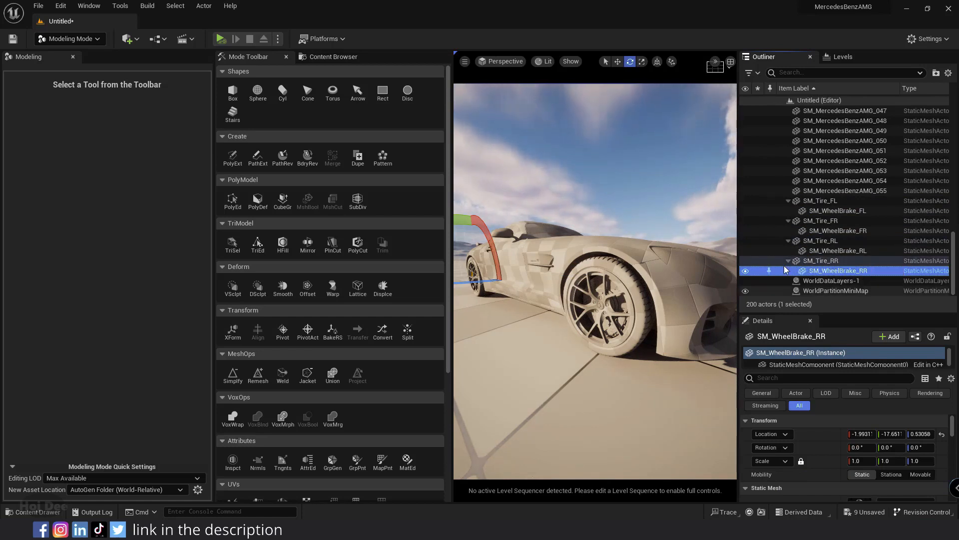
{"action": "double_click", "coordinate": [820, 220]}
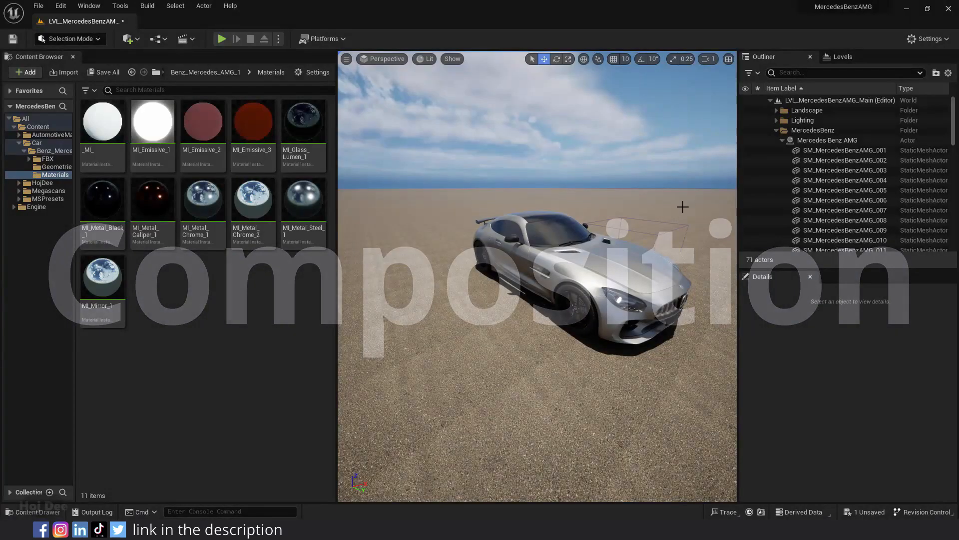
Try moving, rotating and scaling the whole car through its Mercedes Benz AMG parent actor, undoing the transforms
{"action": "left_click", "coordinate": [665, 248]}
{"action": "right_click_drag", "start_coordinate": [605, 263], "coordinate": [616, 268]}
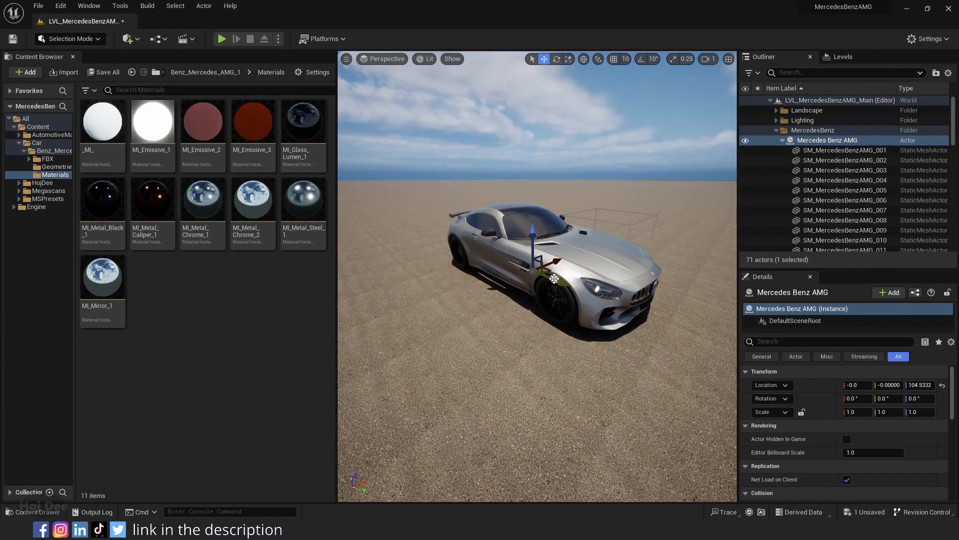
{"action": "left_click_drag", "start_coordinate": [554, 279], "coordinate": [522, 265]}
{"action": "key", "text": "e"}
{"action": "key", "text": "ctrl+z"}
{"action": "key", "text": "r"}
{"action": "key", "text": "ctrl+z"}
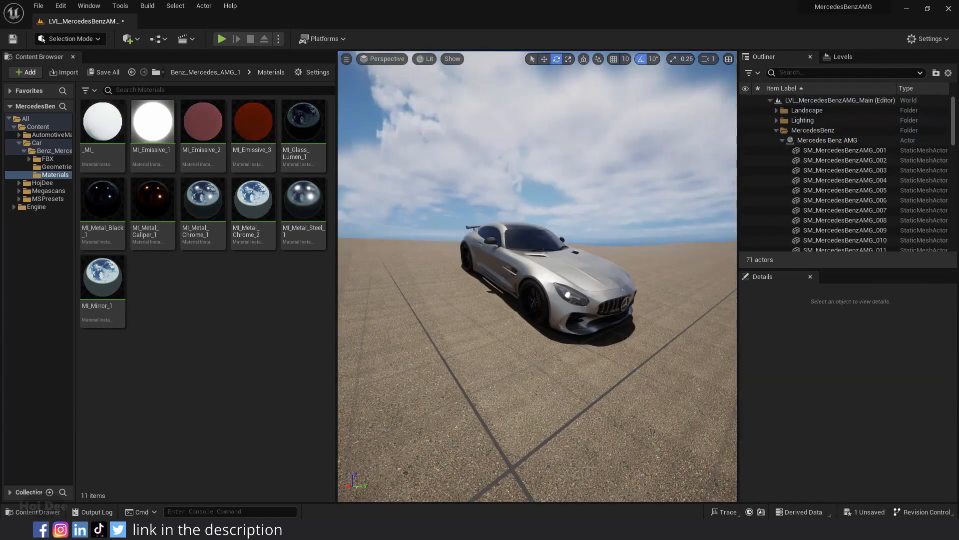
Rotate the front tires SM_Tire_FL and SM_Tire_FR about their vertical axis so both wheels are steered to the same side
{"action": "scroll", "coordinate": [857, 215], "scroll_direction": "down", "scroll_amount": 5}
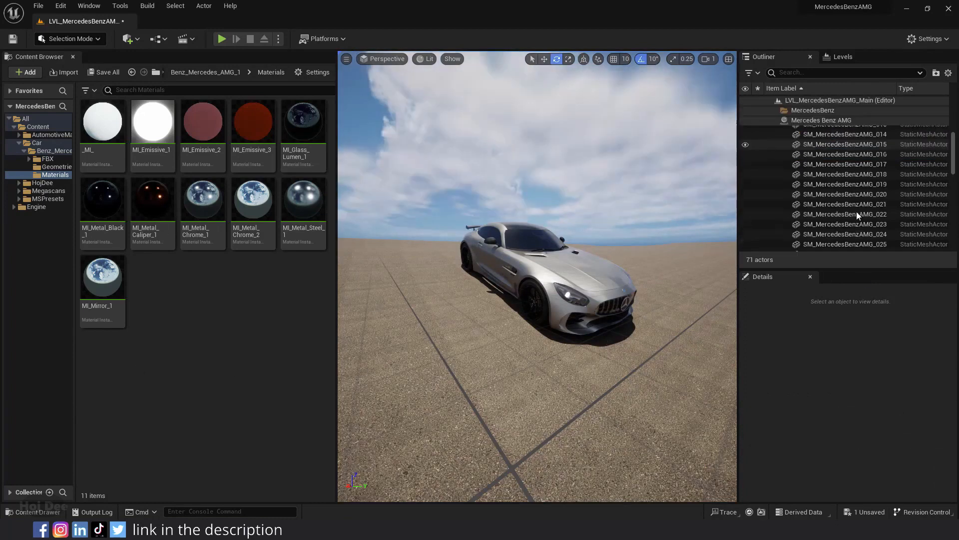
{"action": "scroll", "coordinate": [852, 214], "scroll_direction": "down", "scroll_amount": 10}
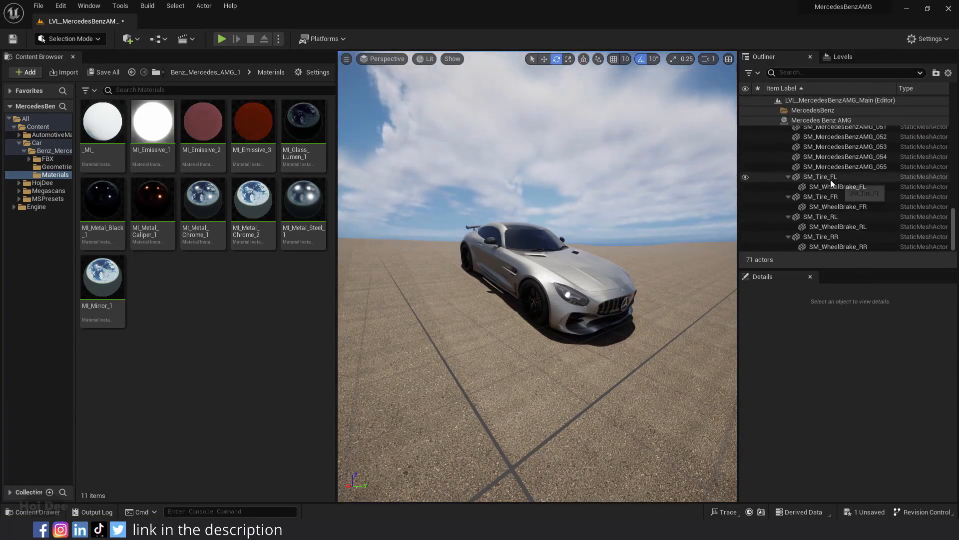
{"action": "double_click", "coordinate": [819, 177]}
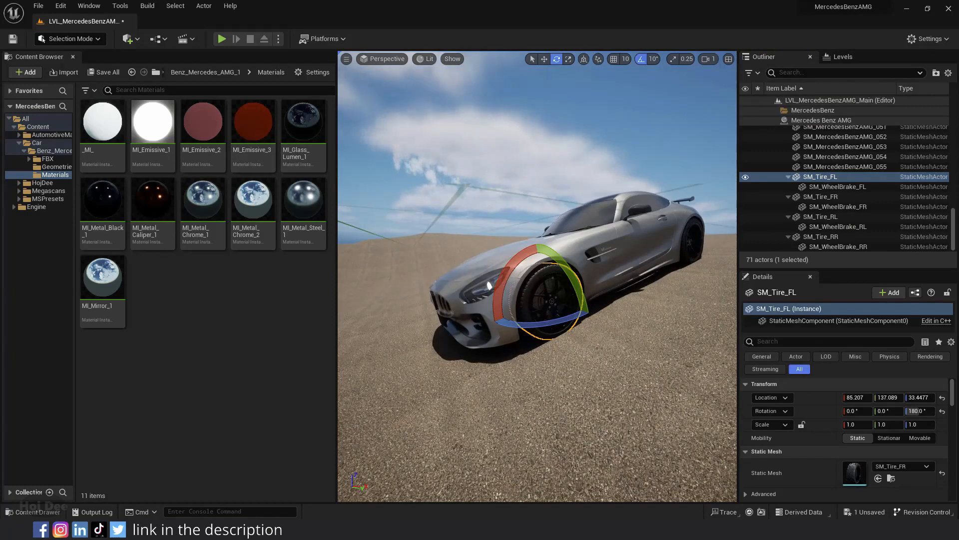
{"action": "left_click_drag", "start_coordinate": [558, 325], "coordinate": [533, 327]}
{"action": "right_click_drag", "start_coordinate": [533, 328], "coordinate": [655, 322]}
{"action": "left_click", "coordinate": [557, 315]}
{"action": "left_click_drag", "start_coordinate": [564, 343], "coordinate": [540, 345]}
{"action": "right_click_drag", "start_coordinate": [539, 345], "coordinate": [450, 319]}
{"action": "key", "text": "Escape"}
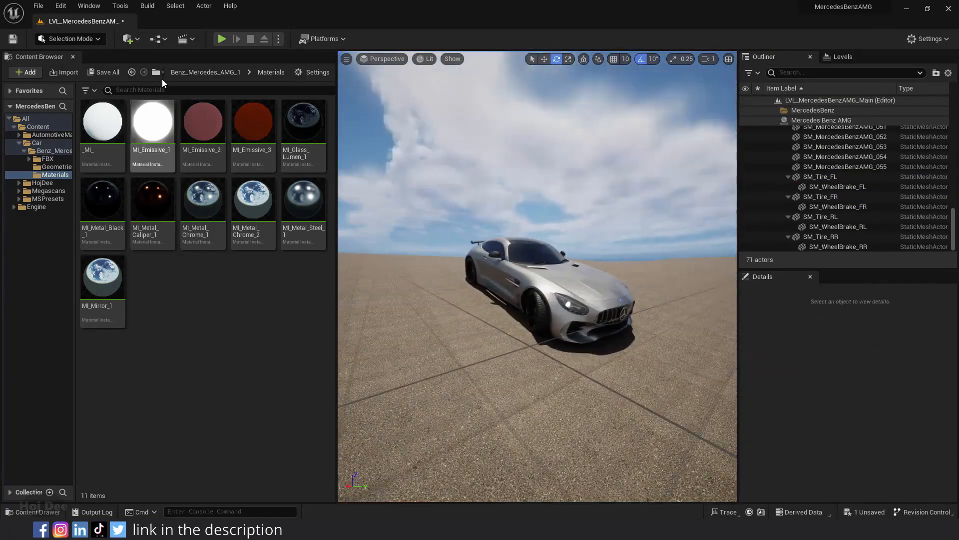
Place a Cine Camera Actor on the ground near the front of the car
{"action": "left_click", "coordinate": [133, 42]}
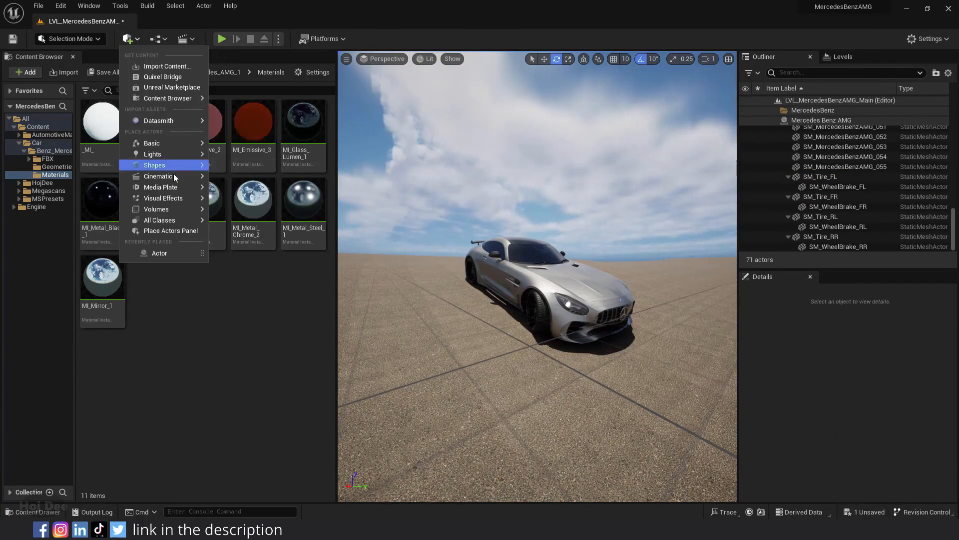
{"action": "mouse_move", "coordinate": [172, 175]}
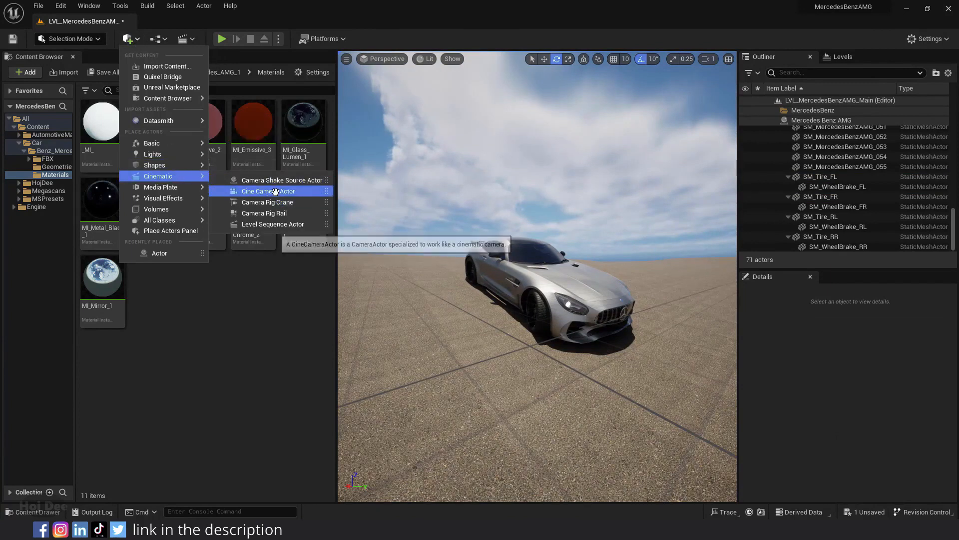
{"action": "left_click_drag", "start_coordinate": [272, 191], "coordinate": [484, 417]}
{"action": "key", "text": "w"}
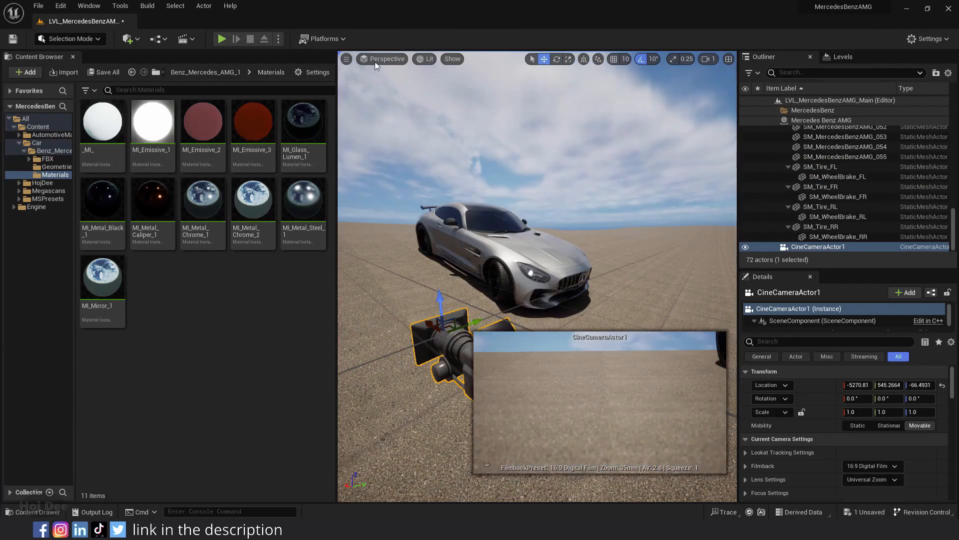
Pilot CineCameraActor1 and frame the whole car in a front three-quarter view
{"action": "left_click", "coordinate": [384, 59]}
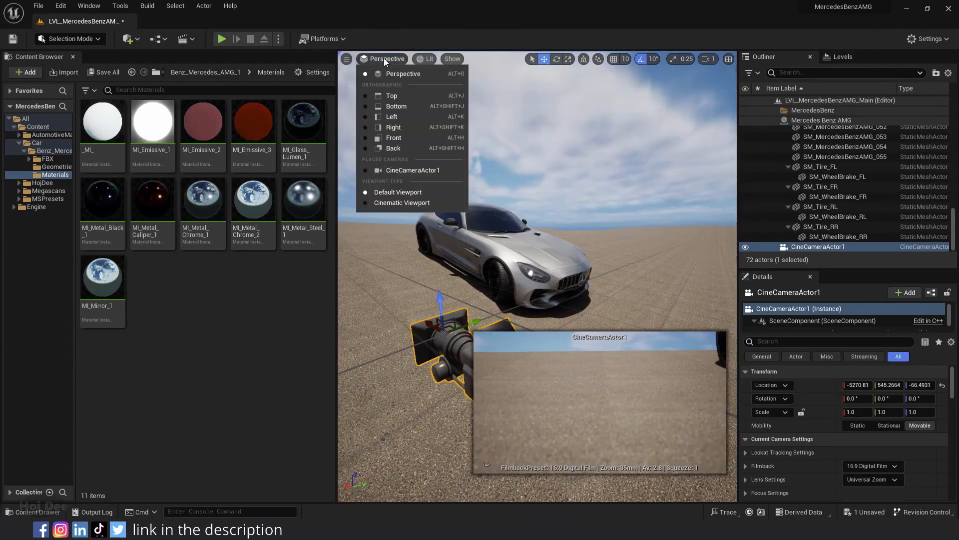
{"action": "left_click", "coordinate": [424, 170]}
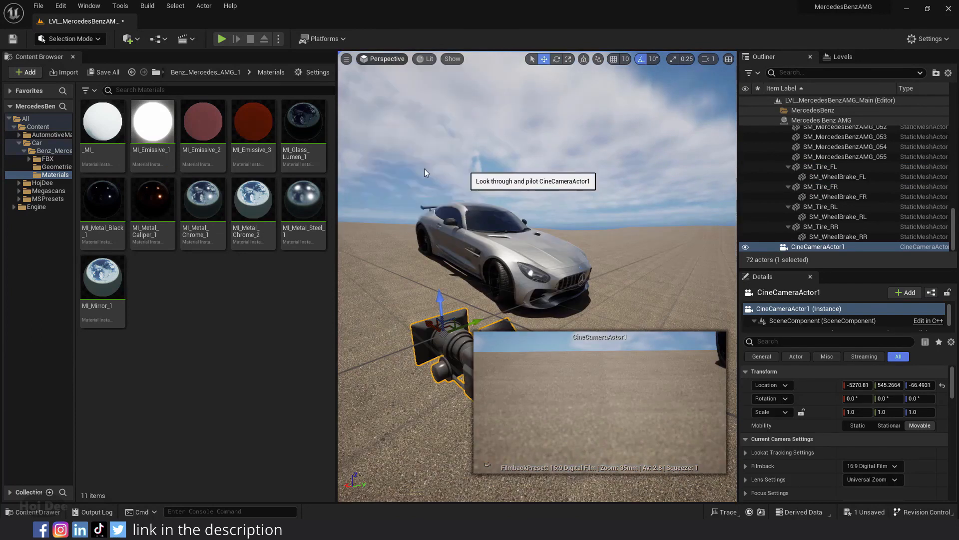
{"action": "right_click_drag", "start_coordinate": [538, 290], "coordinate": [530, 274]}
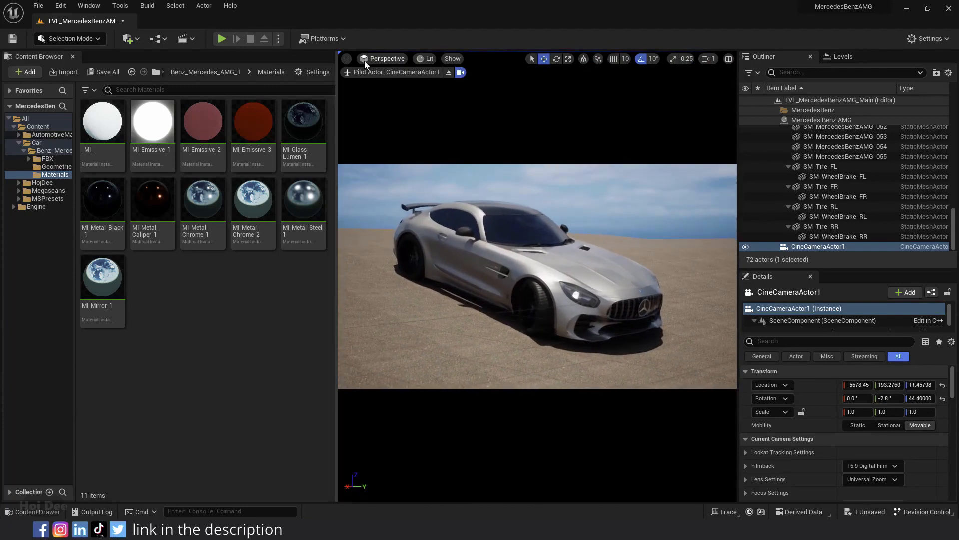
Change the viewport type to Cinematic Viewport and look through CineCameraActor1 again
{"action": "left_click", "coordinate": [385, 58]}
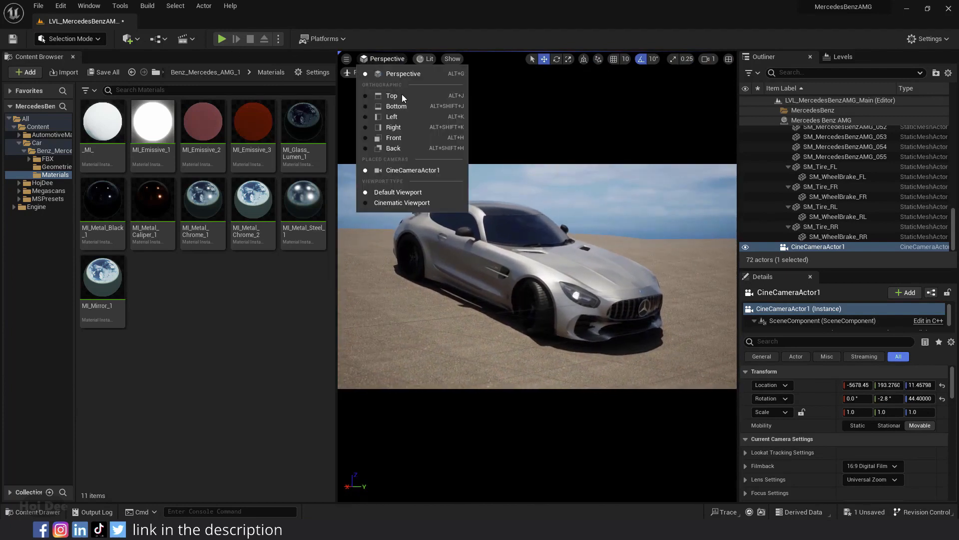
{"action": "left_click", "coordinate": [403, 204]}
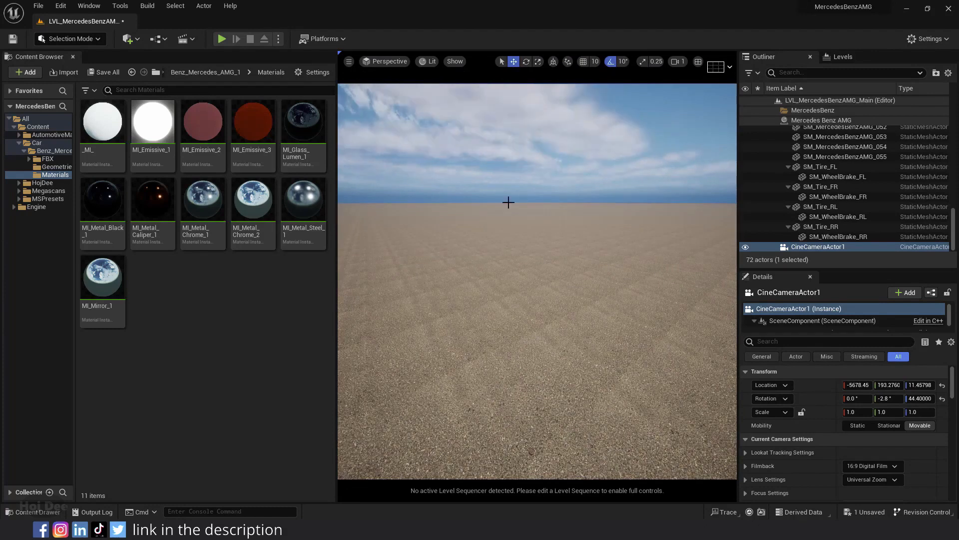
{"action": "left_click", "coordinate": [386, 61]}
{"action": "left_click", "coordinate": [410, 176]}
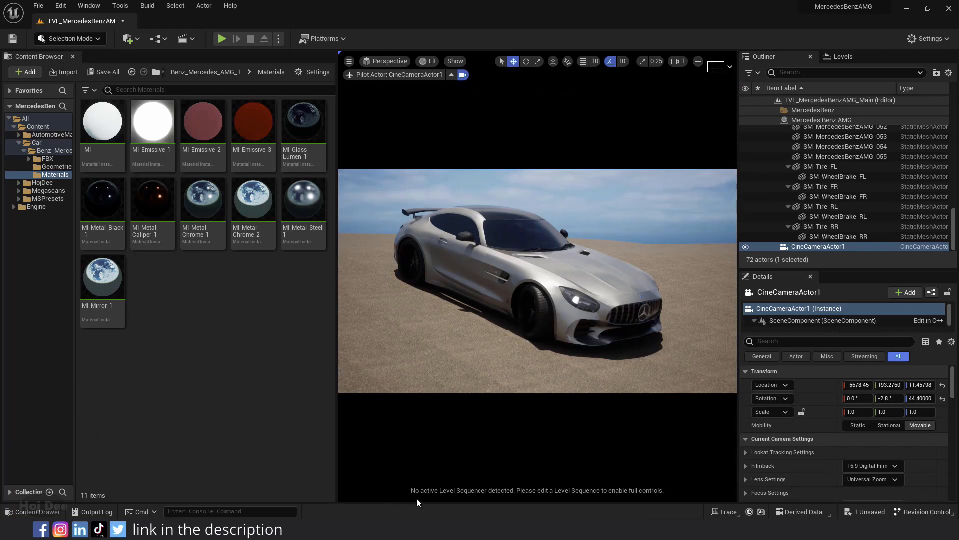
Preview the Grid (2x2), Crosshair and Rabatment composition overlays, and keep Grid (3x3) for the camera view
{"action": "left_click", "coordinate": [719, 68]}
{"action": "left_click", "coordinate": [773, 110]}
{"action": "left_click", "coordinate": [729, 148]}
{"action": "left_click", "coordinate": [774, 150]}
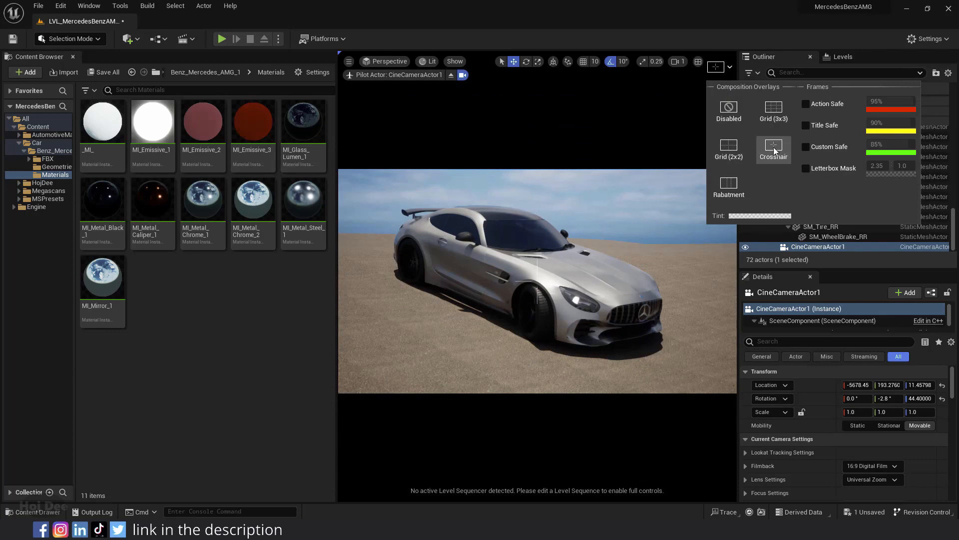
{"action": "left_click", "coordinate": [731, 188]}
{"action": "left_click", "coordinate": [769, 114]}
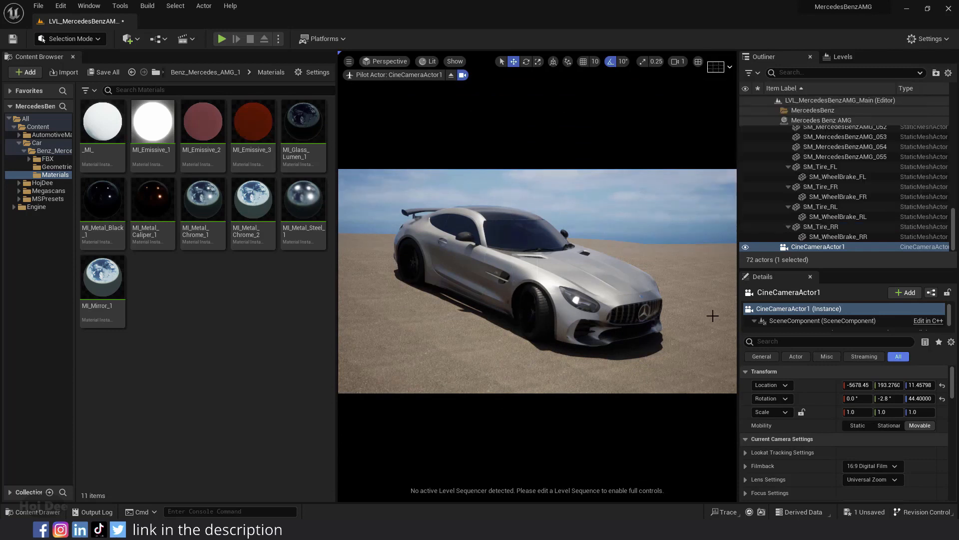
Set the Current Focal Length of CineCameraActor1 to 50 and expand its Focus Settings
{"action": "scroll", "coordinate": [777, 471], "scroll_direction": "down", "scroll_amount": 4}
{"action": "left_click", "coordinate": [852, 423]}
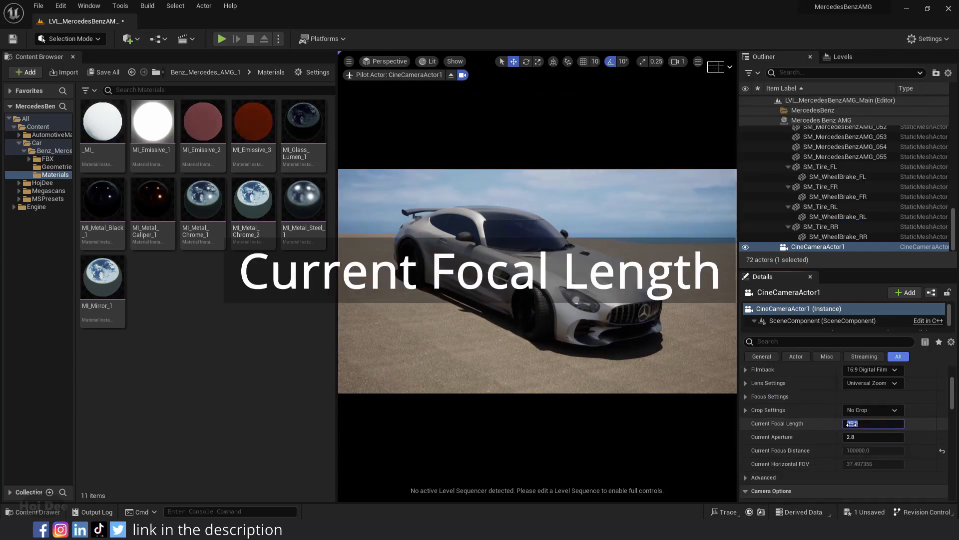
{"action": "left_click", "coordinate": [864, 437]}
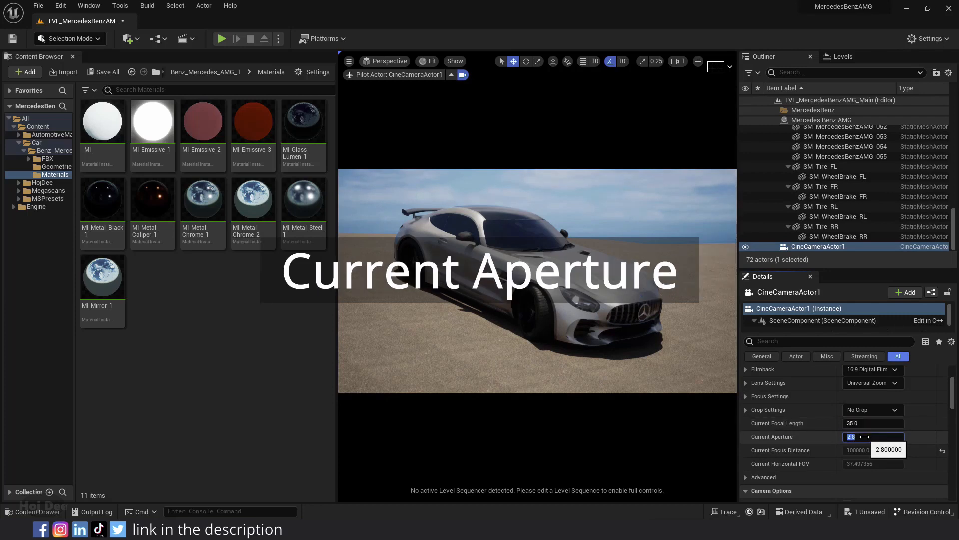
{"action": "left_click", "coordinate": [745, 396]}
{"action": "left_click", "coordinate": [862, 423]}
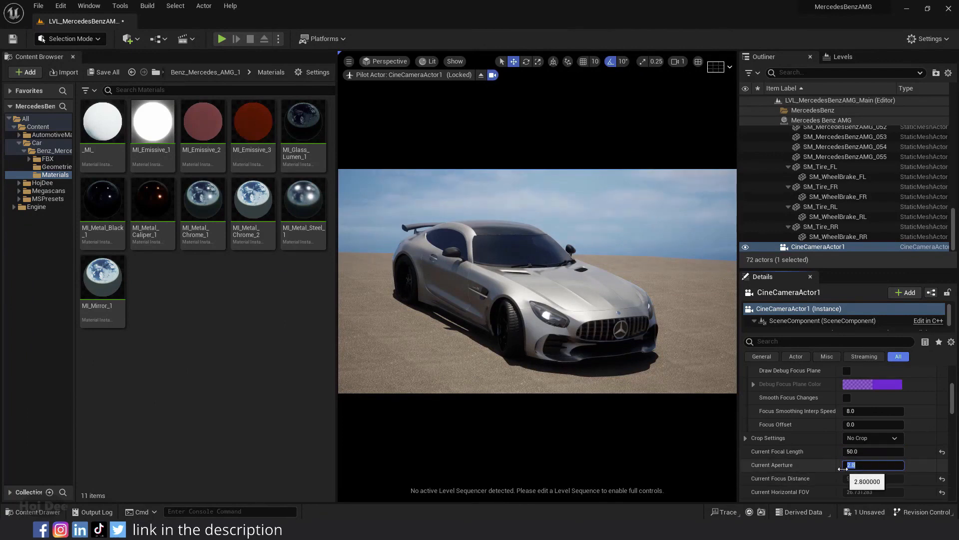
Check where the camera focus falls on the car with Draw Debug Focus Plane, and turn the option off
{"action": "scroll", "coordinate": [791, 445], "scroll_direction": "up", "scroll_amount": 3}
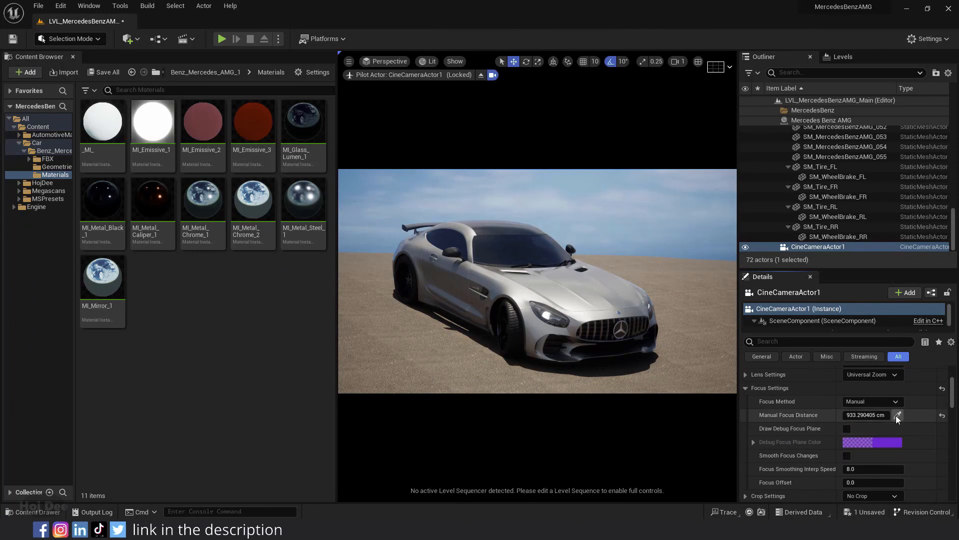
{"action": "left_click", "coordinate": [846, 429]}
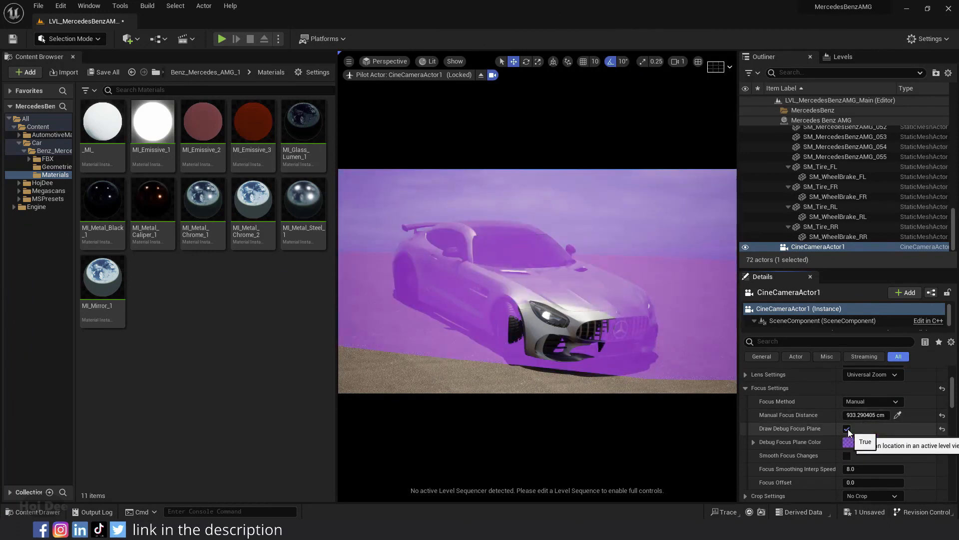
{"action": "left_click", "coordinate": [847, 429]}
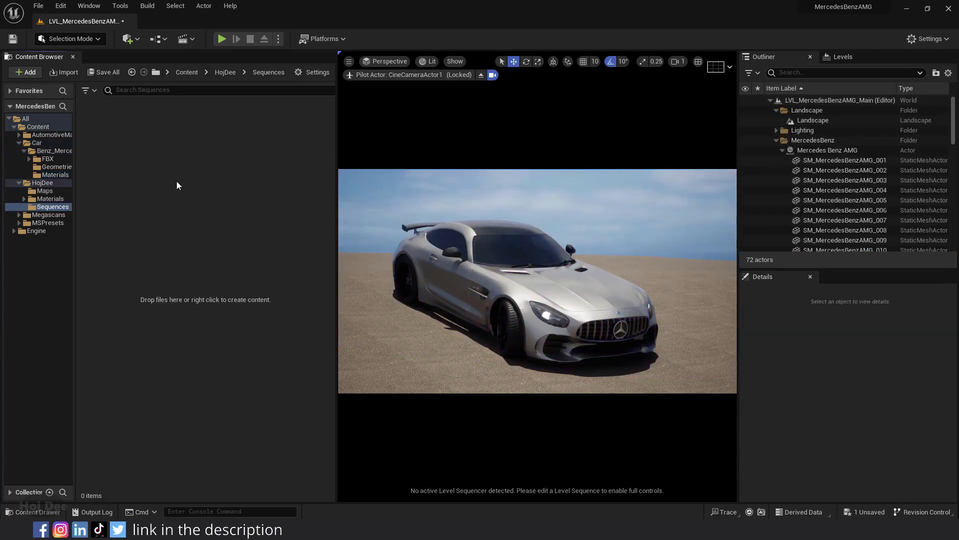
Create a Level Sequence named Seq_BenzAMG_1 in the Sequences folder and open it docked with the Content Browser
{"action": "right_click", "coordinate": [176, 181]}
{"action": "mouse_move", "coordinate": [226, 312]}
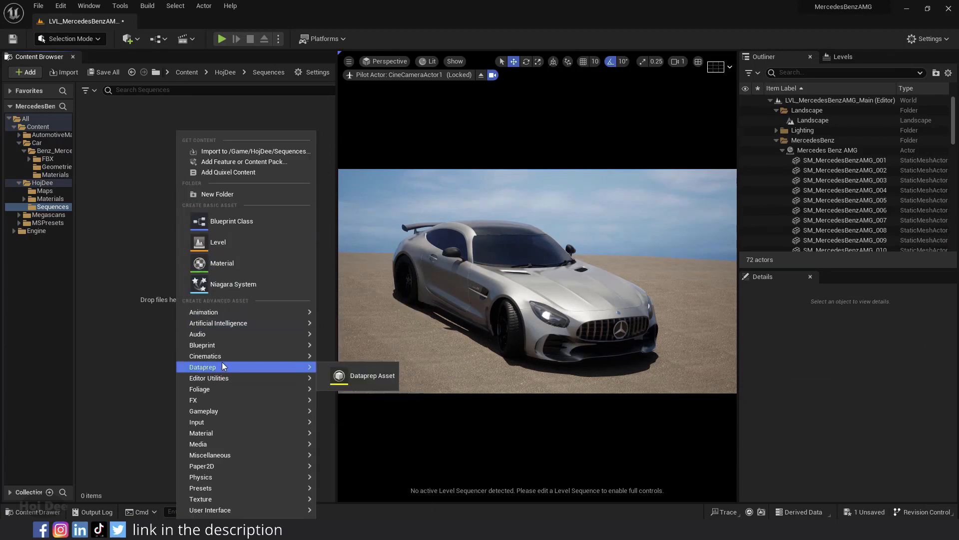
{"action": "mouse_move", "coordinate": [222, 358]}
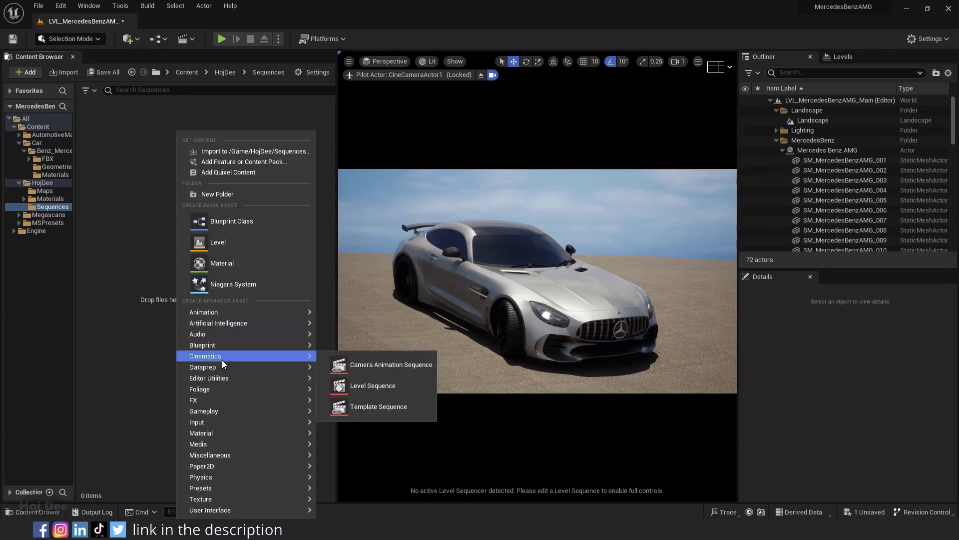
{"action": "left_click", "coordinate": [368, 384]}
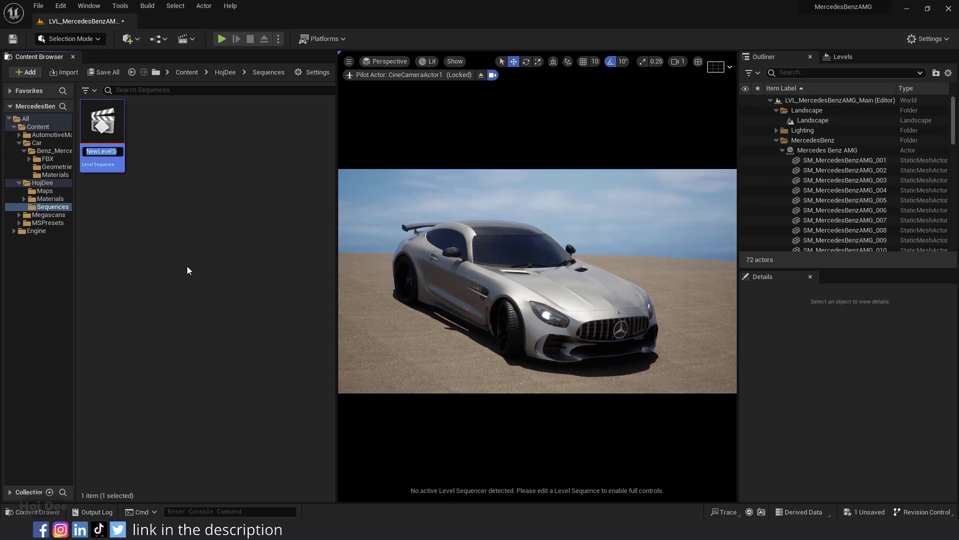
{"action": "type", "text": "BenzAMG1"}
{"action": "key", "text": "Return"}
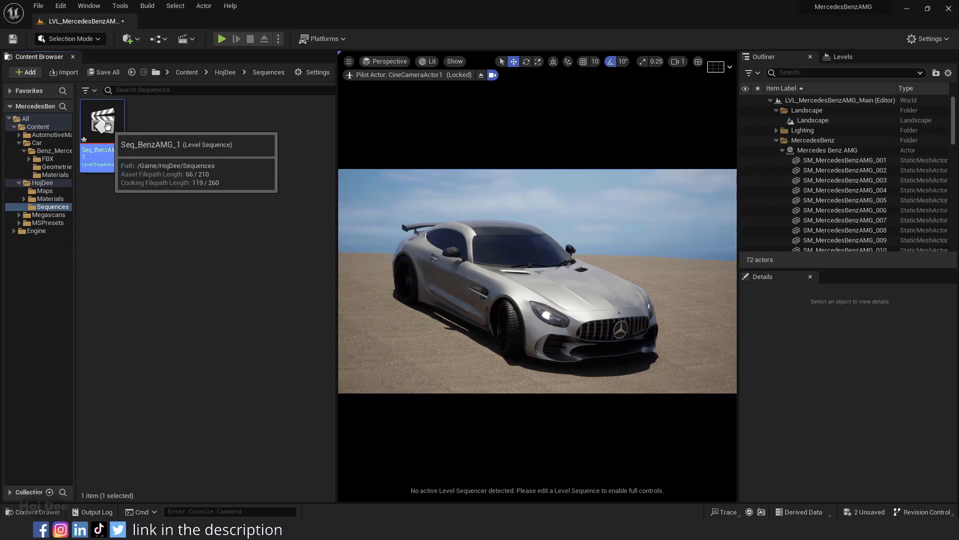
{"action": "double_click", "coordinate": [108, 126]}
{"action": "left_click_drag", "start_coordinate": [107, 112], "coordinate": [109, 60]}
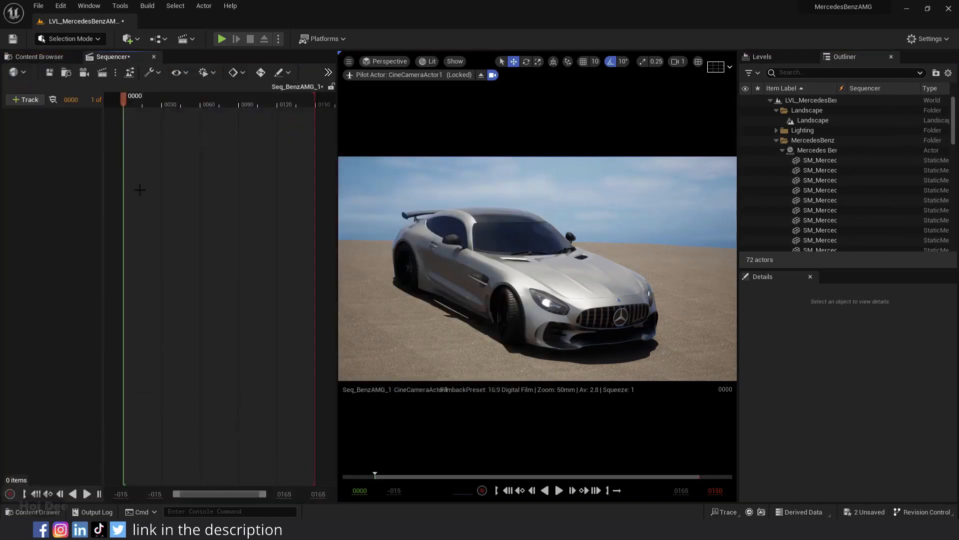
Add CineCameraActor1 to the sequence, and dock Sequencer with the Content Browser below the viewport
{"action": "left_click", "coordinate": [783, 150]}
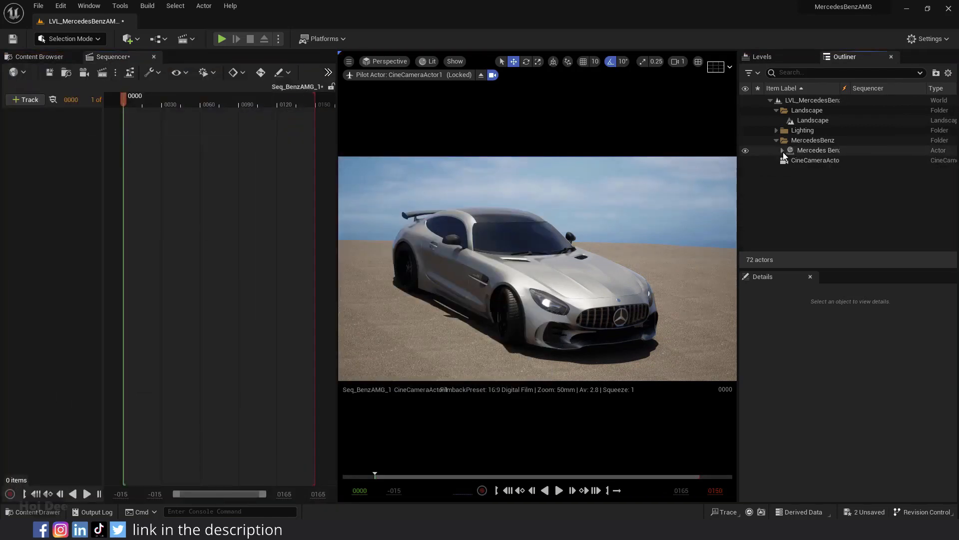
{"action": "left_click", "coordinate": [815, 160]}
{"action": "left_click_drag", "start_coordinate": [816, 160], "coordinate": [100, 180]}
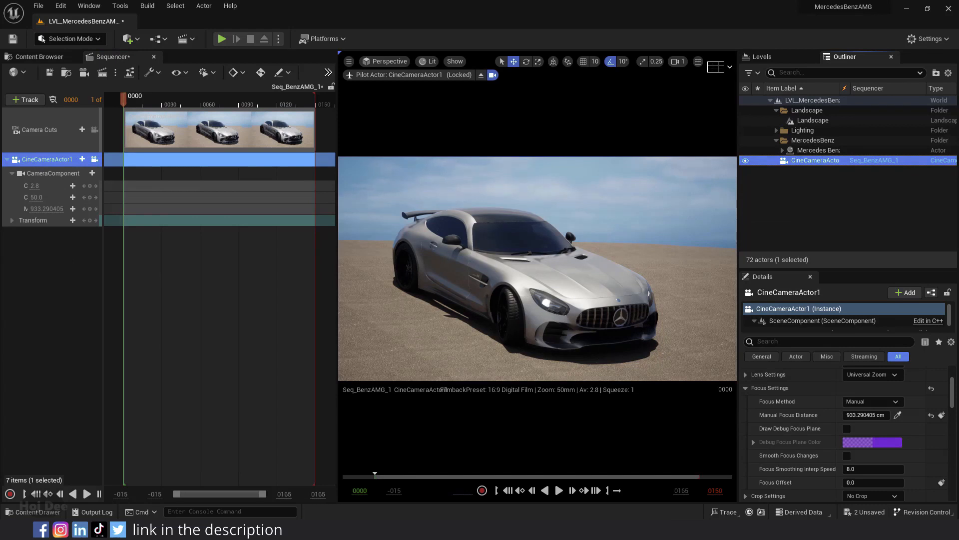
{"action": "left_click_drag", "start_coordinate": [337, 129], "coordinate": [446, 128]}
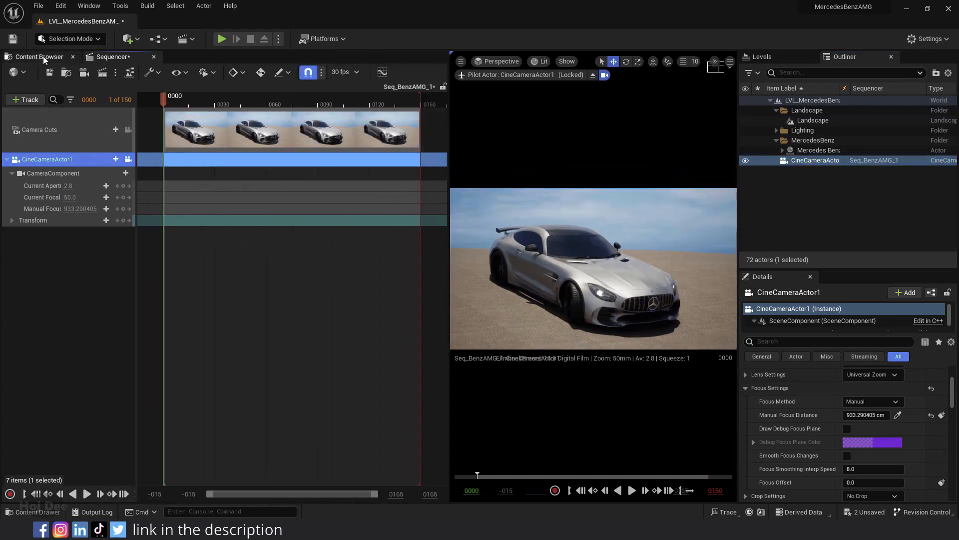
{"action": "left_click_drag", "start_coordinate": [39, 56], "coordinate": [144, 352]}
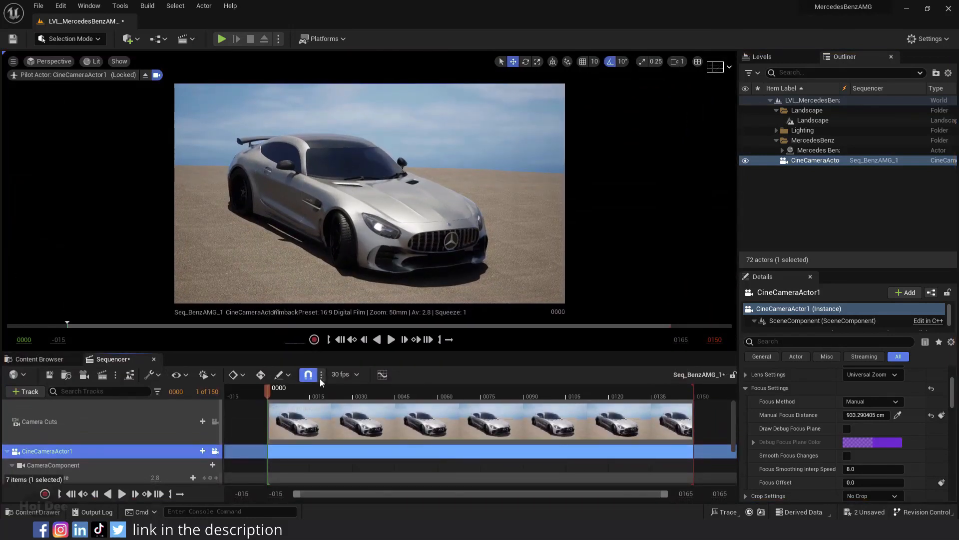
Set the sequence to 24 fps with time shown in seconds, and enlarge the Sequencer area
{"action": "left_click", "coordinate": [344, 374]}
{"action": "left_click", "coordinate": [361, 185]}
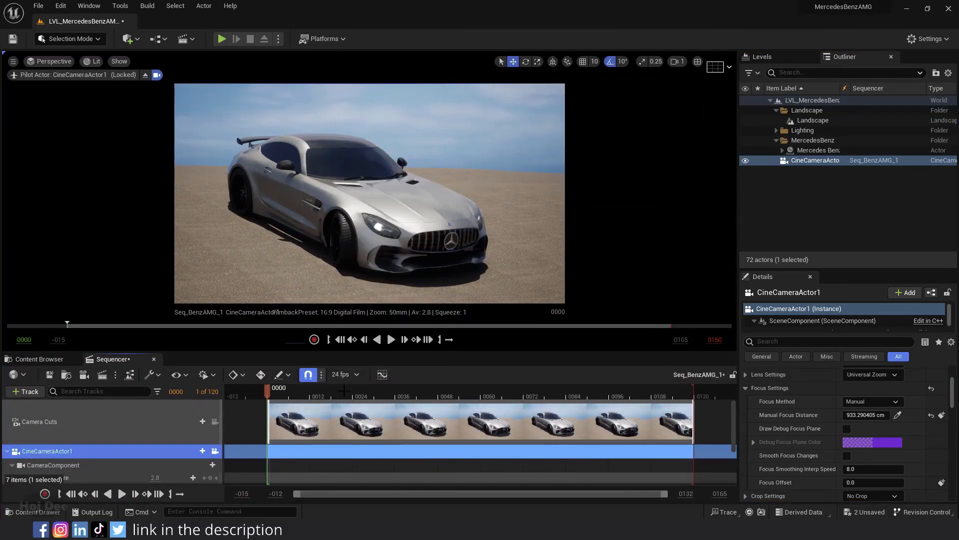
{"action": "left_click", "coordinate": [343, 374]}
{"action": "mouse_move", "coordinate": [380, 322]}
{"action": "left_click", "coordinate": [477, 335]}
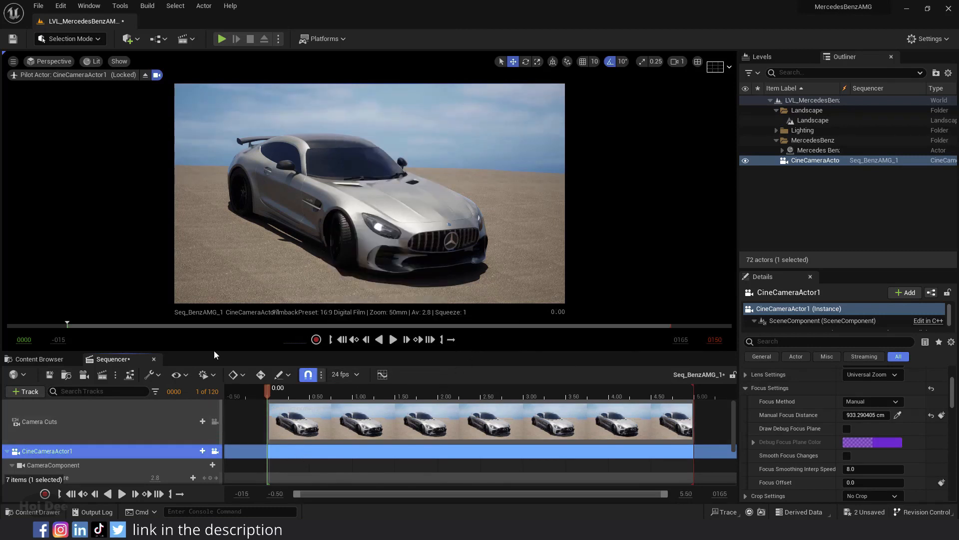
{"action": "left_click_drag", "start_coordinate": [214, 355], "coordinate": [215, 289]}
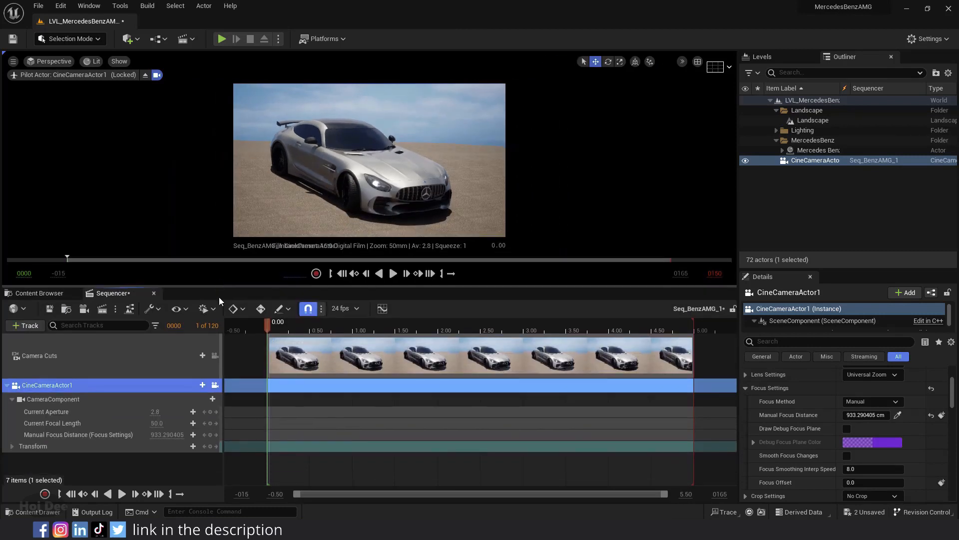
Key the camera's Transform at 0.00, and at 5.00 move it to X about -5388 with Yaw about 72, adjusting Y to frame the car's side
{"action": "left_click", "coordinate": [210, 448]}
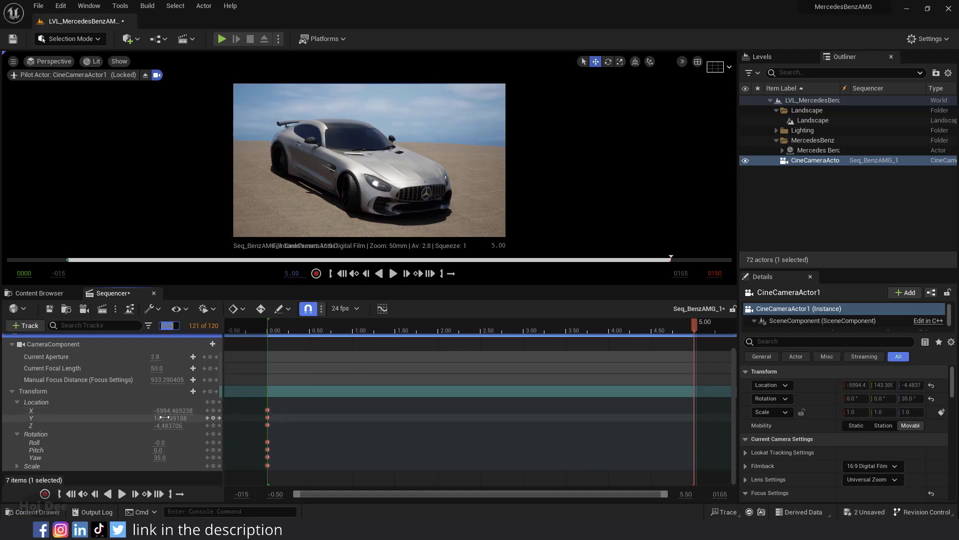
{"action": "left_click_drag", "start_coordinate": [162, 418], "coordinate": [304, 418]}
{"action": "left_click_drag", "start_coordinate": [159, 458], "coordinate": [20, 458]}
{"action": "left_click_drag", "start_coordinate": [162, 418], "coordinate": [30, 418]}
{"action": "left_click_drag", "start_coordinate": [159, 458], "coordinate": [483, 458]}
{"action": "left_click_drag", "start_coordinate": [170, 410], "coordinate": [0, 417]}
{"action": "left_click_drag", "start_coordinate": [165, 410], "coordinate": [48, 410]}
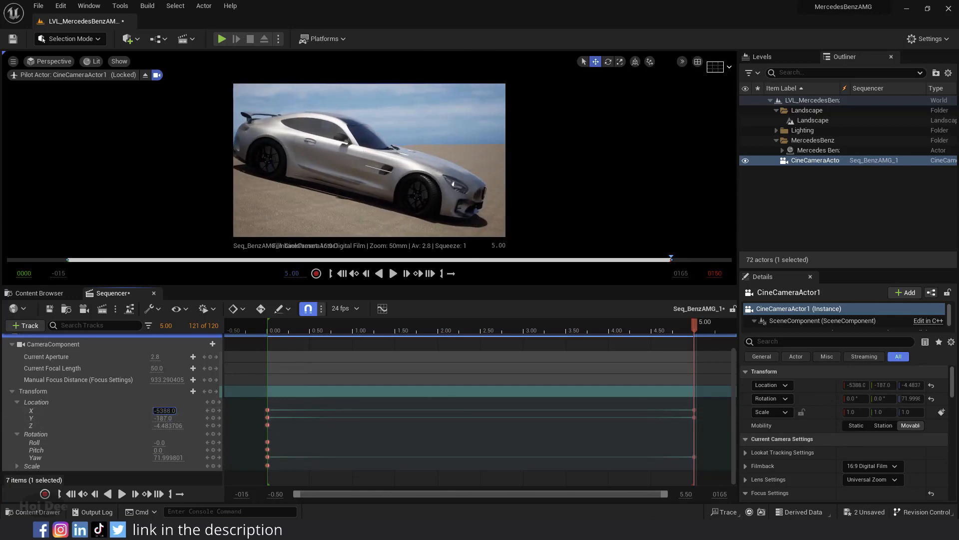
{"action": "mouse_move", "coordinate": [163, 418]}
{"action": "left_mouse_down"}
{"action": "mouse_move", "coordinate": [74, 417]}
{"action": "mouse_move", "coordinate": [145, 410]}
{"action": "mouse_move", "coordinate": [173, 425]}
{"action": "left_mouse_up"}
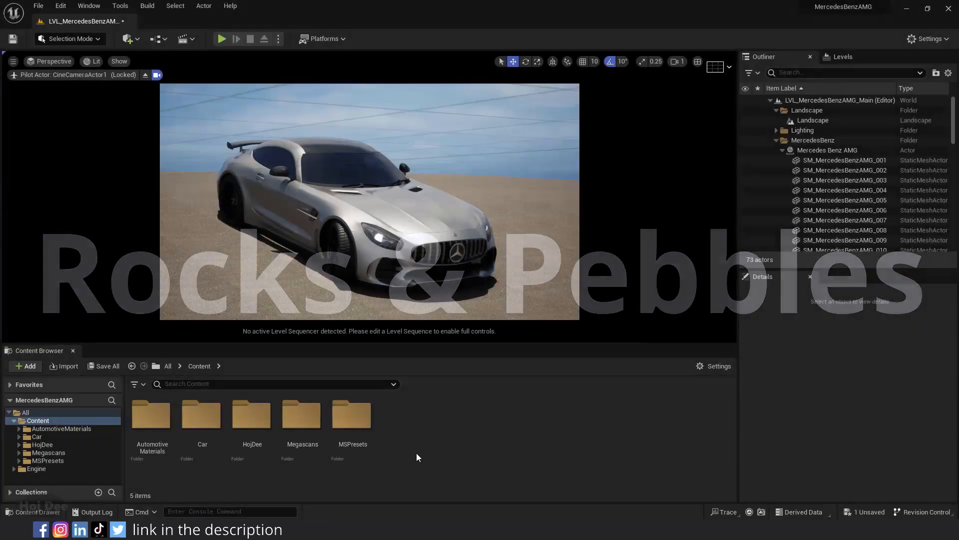
Examine the Tundra_Rocky_Ground static mesh from the Megascans 3D_Assets folder in its mesh editor
{"action": "double_click", "coordinate": [304, 438]}
{"action": "double_click", "coordinate": [151, 415]}
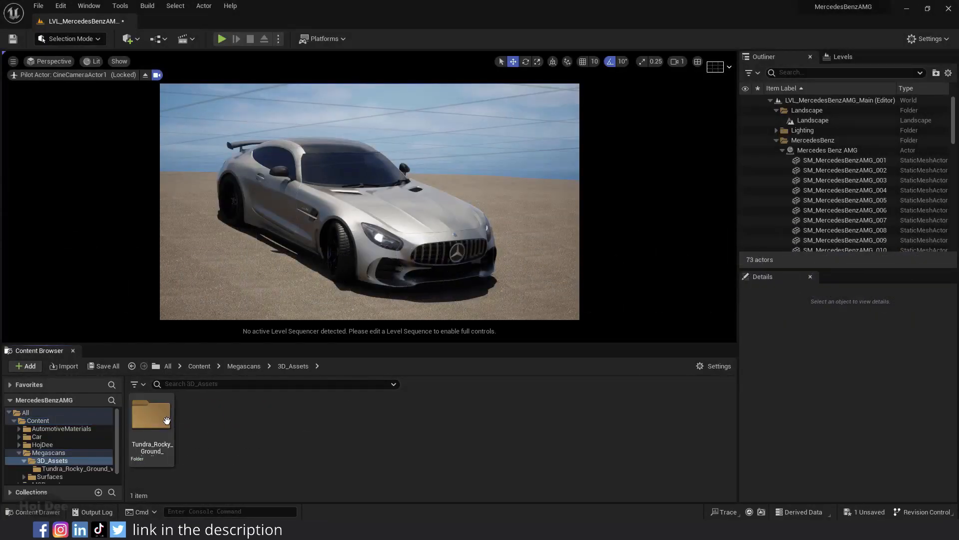
{"action": "double_click", "coordinate": [151, 415]}
{"action": "double_click", "coordinate": [251, 423]}
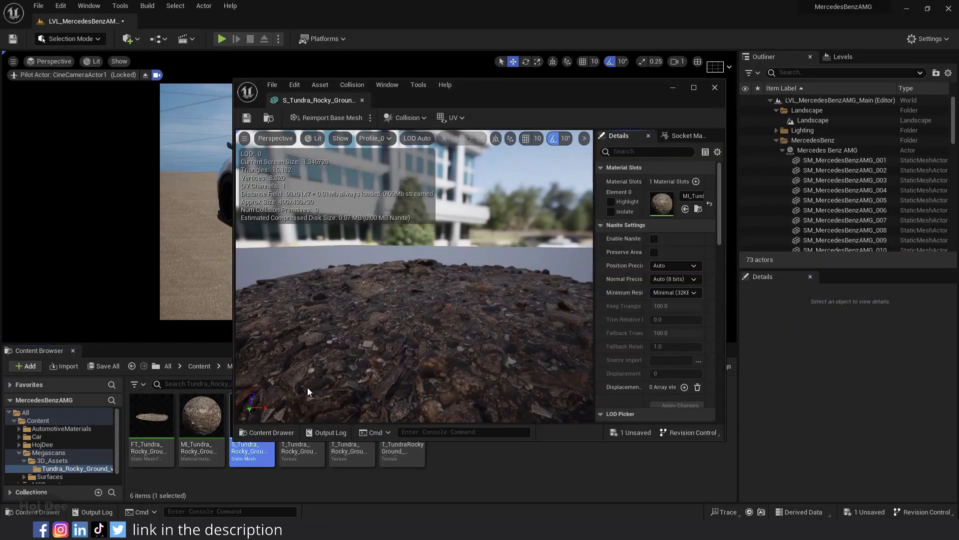
{"action": "left_click_drag", "start_coordinate": [437, 300], "coordinate": [452, 331], "text": "alt"}
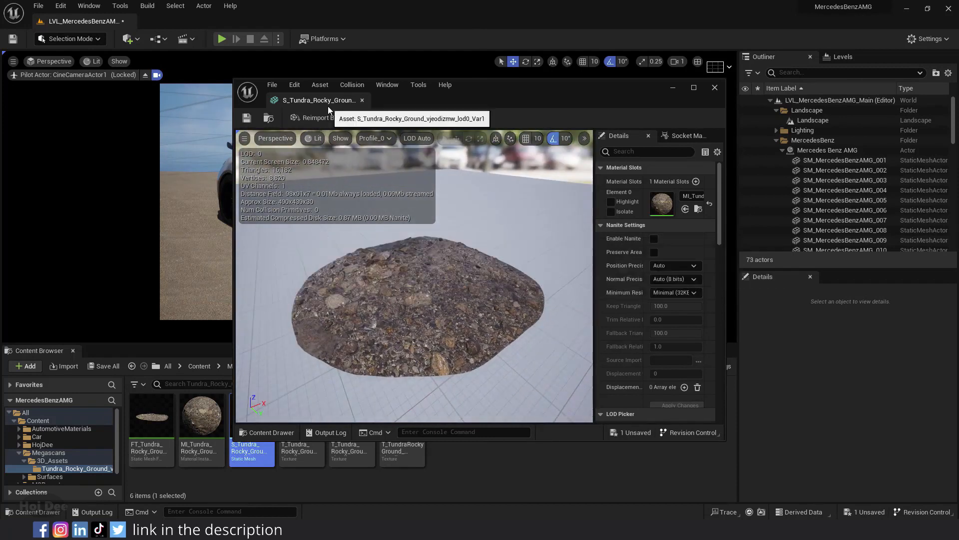
{"action": "left_click", "coordinate": [363, 100]}
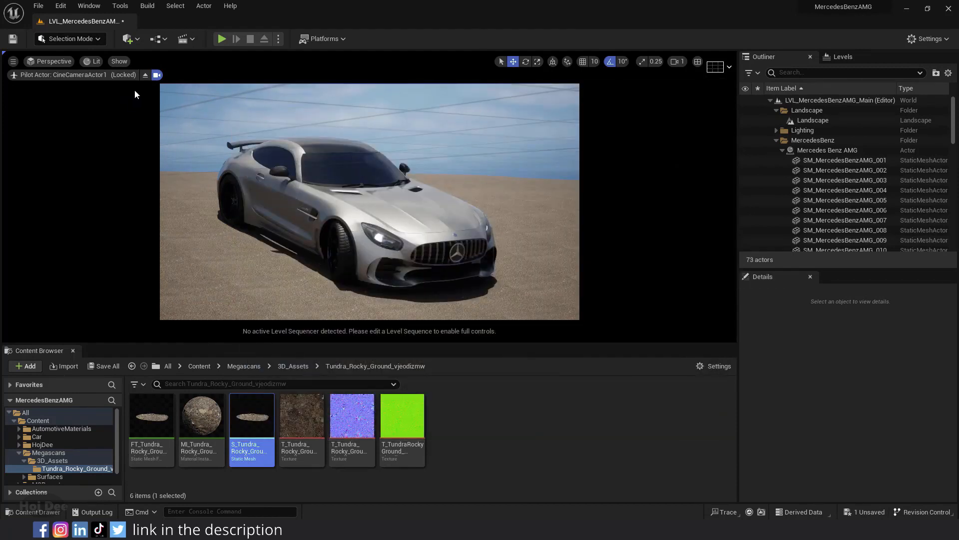
Stop piloting CineCameraActor1 and return to a free view of the car and the ground around it
{"action": "left_click", "coordinate": [145, 76]}
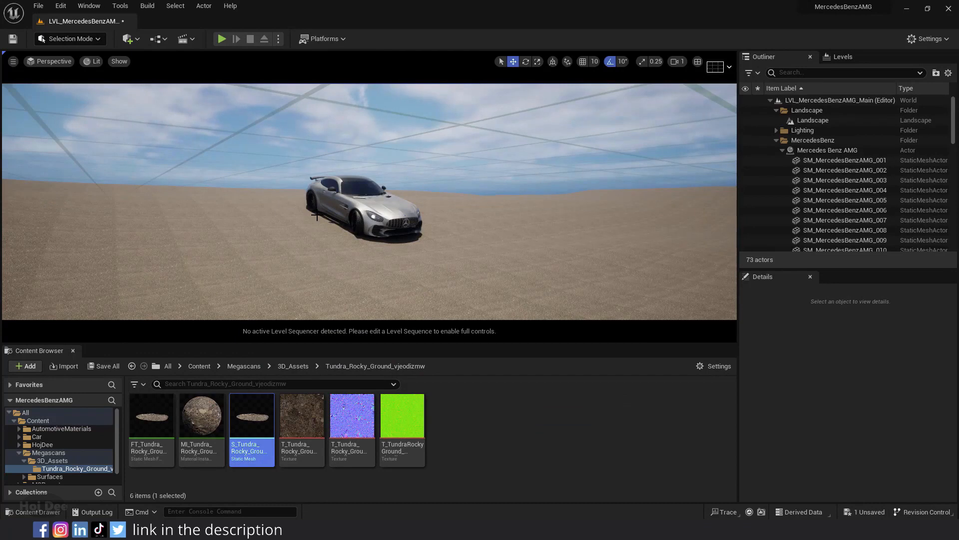
{"action": "right_click_drag", "start_coordinate": [314, 215], "coordinate": [314, 255]}
Place the Tundra_Rocky_Ground mesh on the ground beside the car, scaled to about 0.55 and rotated to lie on the surface
{"action": "left_click_drag", "start_coordinate": [252, 440], "coordinate": [313, 198]}
{"action": "key", "text": "e"}
{"action": "key", "text": "w"}
{"action": "key", "text": "r"}
{"action": "key", "text": "e"}
{"action": "left_click_drag", "start_coordinate": [329, 162], "coordinate": [328, 151]}
{"action": "key", "text": "w"}
{"action": "right_click_drag", "start_coordinate": [327, 151], "coordinate": [318, 165]}
Duplicate the rocky ground patch twice beside the car, rotating the copies to vary them
{"action": "left_click_drag", "start_coordinate": [368, 176], "coordinate": [272, 194], "text": "alt"}
{"action": "key", "text": "e"}
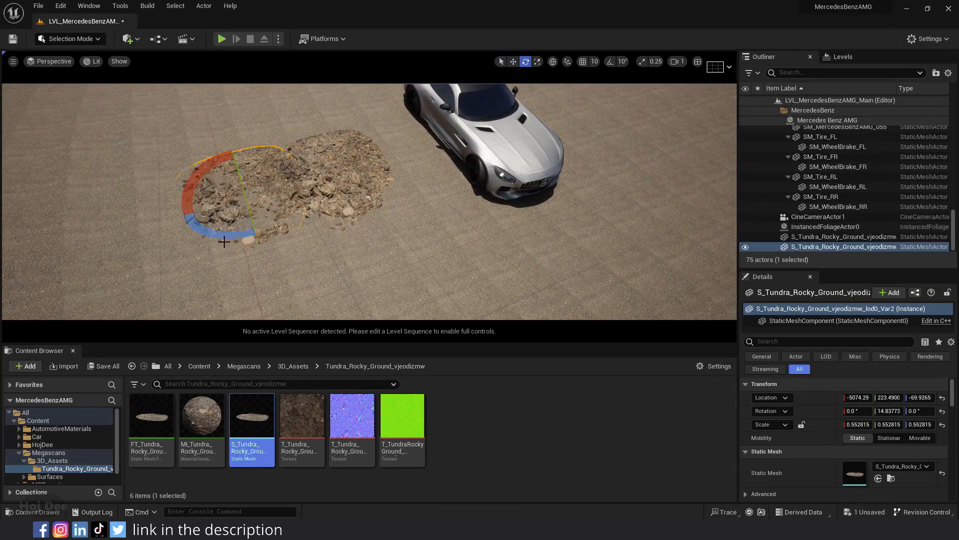
{"action": "left_click_drag", "start_coordinate": [228, 242], "coordinate": [287, 233]}
{"action": "right_click_drag", "start_coordinate": [287, 233], "coordinate": [312, 245]}
{"action": "key", "text": "w"}
{"action": "left_click_drag", "start_coordinate": [262, 222], "coordinate": [353, 212], "text": "alt"}
{"action": "key", "text": "e"}
{"action": "right_click_drag", "start_coordinate": [353, 212], "coordinate": [310, 235]}
{"action": "key", "text": "w"}
Duplicate the rocky patch to the area in front of the car, rotate it and scale it to about 0.39
{"action": "left_click_drag", "start_coordinate": [259, 254], "coordinate": [482, 243], "text": "alt"}
{"action": "key", "text": "e"}
{"action": "key", "text": "w"}
{"action": "right_click_drag", "start_coordinate": [482, 243], "coordinate": [500, 257]}
{"action": "key", "text": "e"}
{"action": "left_click_drag", "start_coordinate": [389, 205], "coordinate": [394, 239]}
{"action": "key", "text": "r"}
{"action": "right_click_drag", "start_coordinate": [395, 239], "coordinate": [415, 224]}
{"action": "key", "text": "w"}
Add one more copy of the small rocky patch in front of the car, rotating and rescaling it
{"action": "left_click_drag", "start_coordinate": [444, 214], "coordinate": [392, 226], "text": "alt"}
{"action": "key", "text": "e"}
{"action": "left_click_drag", "start_coordinate": [393, 258], "coordinate": [367, 253]}
{"action": "right_click_drag", "start_coordinate": [367, 253], "coordinate": [394, 235]}
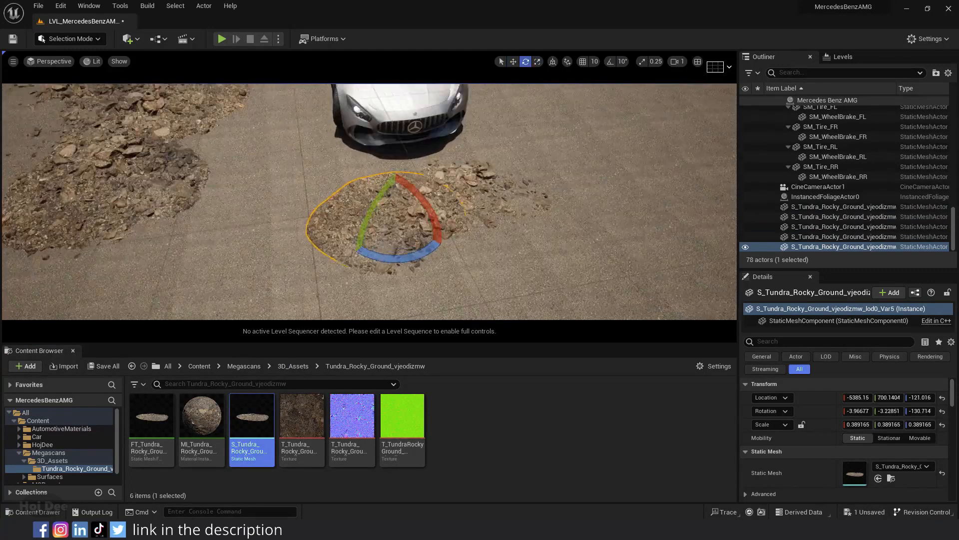
{"action": "key", "text": "r"}
{"action": "left_click_drag", "start_coordinate": [395, 218], "coordinate": [379, 227]}
Delete all the manually placed rocky ground patches from the level
{"action": "key", "text": "Escape"}
{"action": "mouse_move", "coordinate": [454, 219]}
{"action": "right_mouse_down"}
{"action": "mouse_move", "coordinate": [439, 229]}
{"action": "mouse_move", "coordinate": [440, 220]}
{"action": "right_mouse_up"}
{"action": "left_click", "coordinate": [458, 210]}
{"action": "key", "text": "Delete"}
{"action": "left_click", "coordinate": [299, 229]}
{"action": "key", "text": "Delete"}
{"action": "left_click", "coordinate": [305, 190]}
{"action": "key", "text": "Delete"}
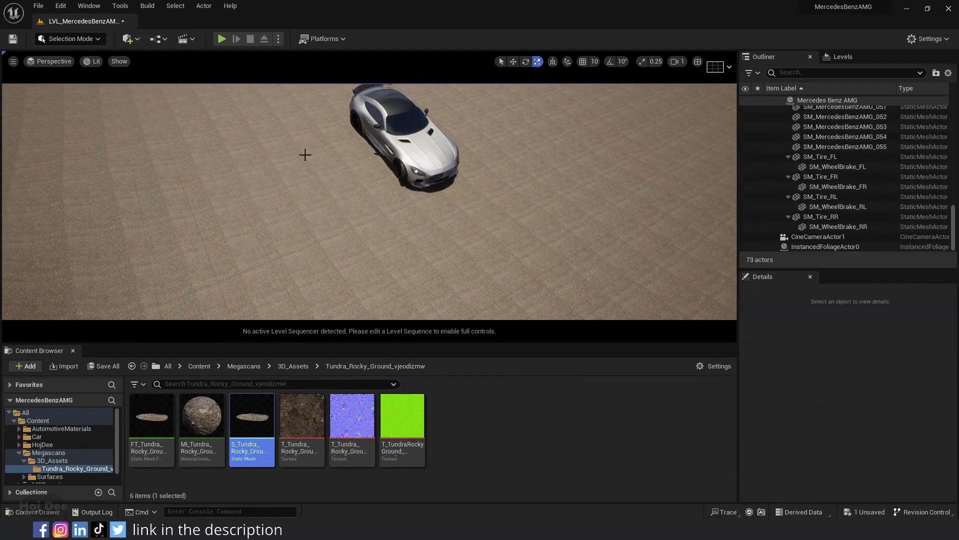
In Foliage mode, add the Tundra_Rocky_Ground mesh as a foliage type with Scale X Min 0.08 and Max 0.1
{"action": "left_click", "coordinate": [67, 41]}
{"action": "left_click", "coordinate": [78, 77]}
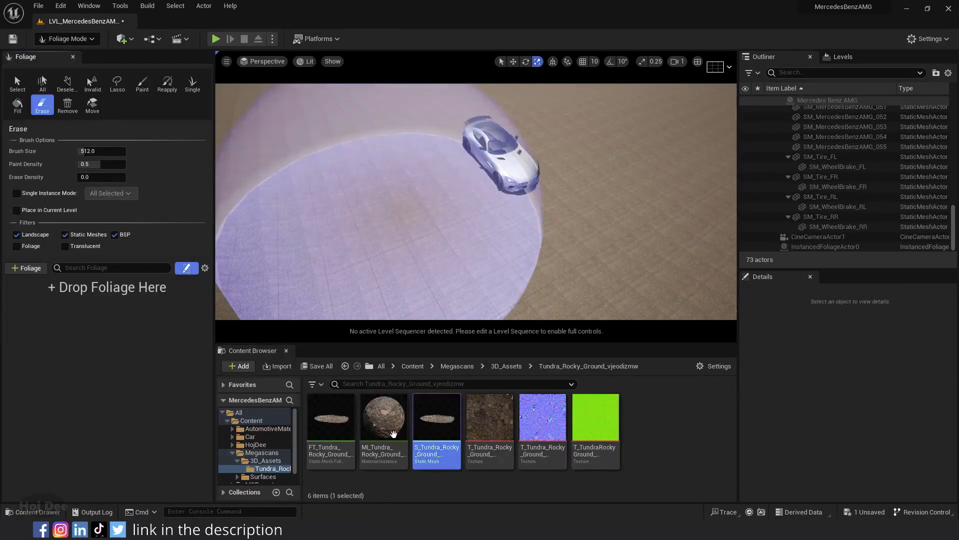
{"action": "left_click_drag", "start_coordinate": [437, 417], "coordinate": [150, 320]}
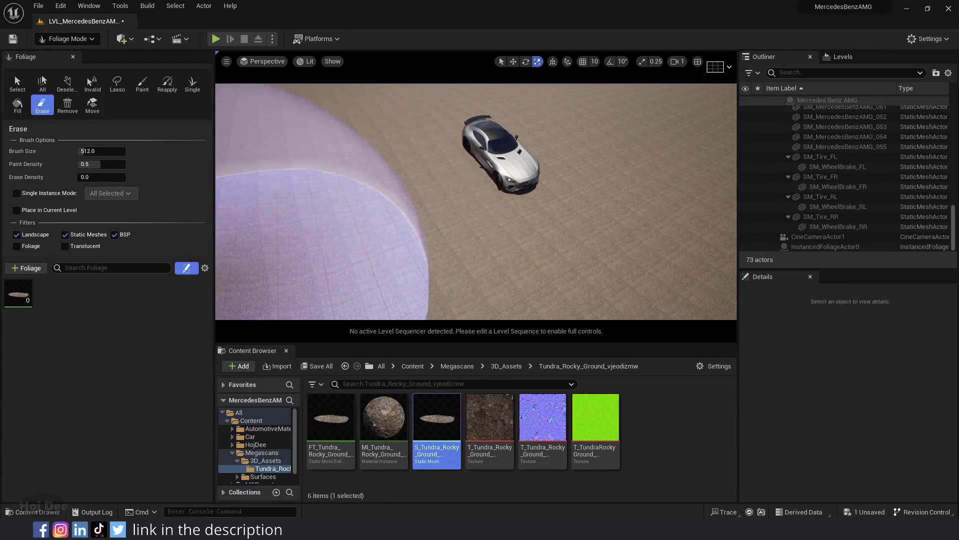
{"action": "left_click", "coordinate": [18, 294]}
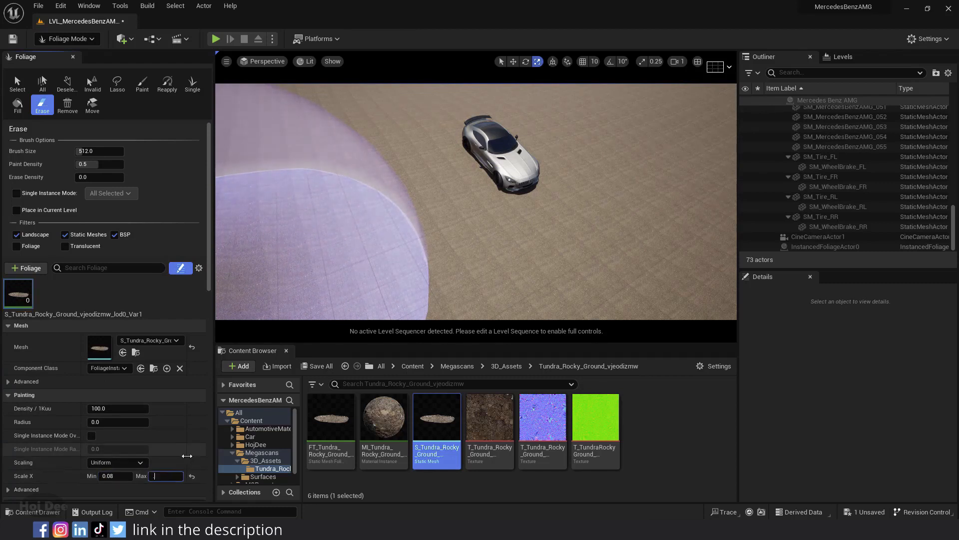
{"action": "type", "text": "1"}
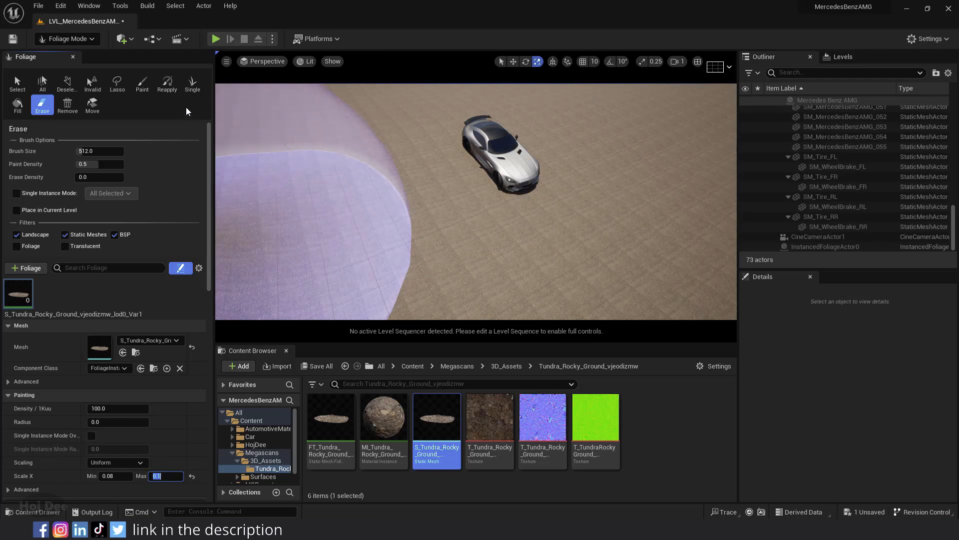
Place small single instances of the rocky ground foliage along the side and front of the car
{"action": "left_click", "coordinate": [192, 84]}
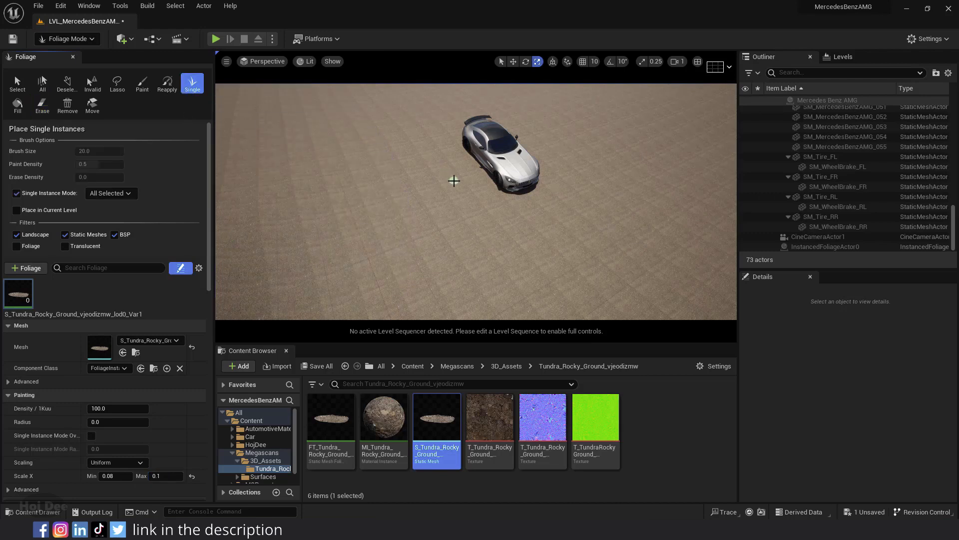
{"action": "right_click_drag", "start_coordinate": [242, 300], "coordinate": [255, 285]}
{"action": "key", "text": "w"}
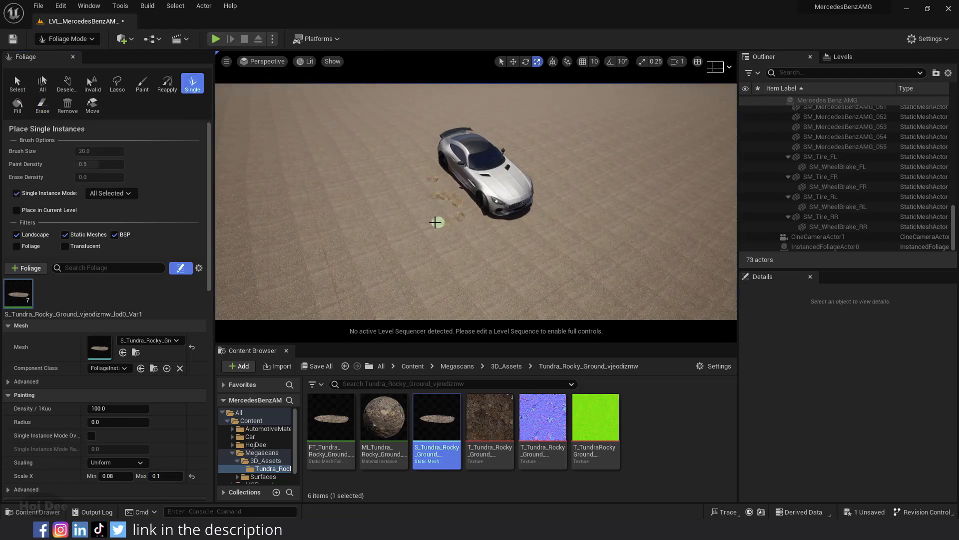
{"action": "left_click", "coordinate": [513, 234]}
{"action": "mouse_move", "coordinate": [513, 233]}
{"action": "right_mouse_down"}
{"action": "mouse_move", "coordinate": [540, 231]}
{"action": "mouse_move", "coordinate": [515, 221]}
{"action": "right_mouse_up"}
{"action": "left_click", "coordinate": [514, 220]}
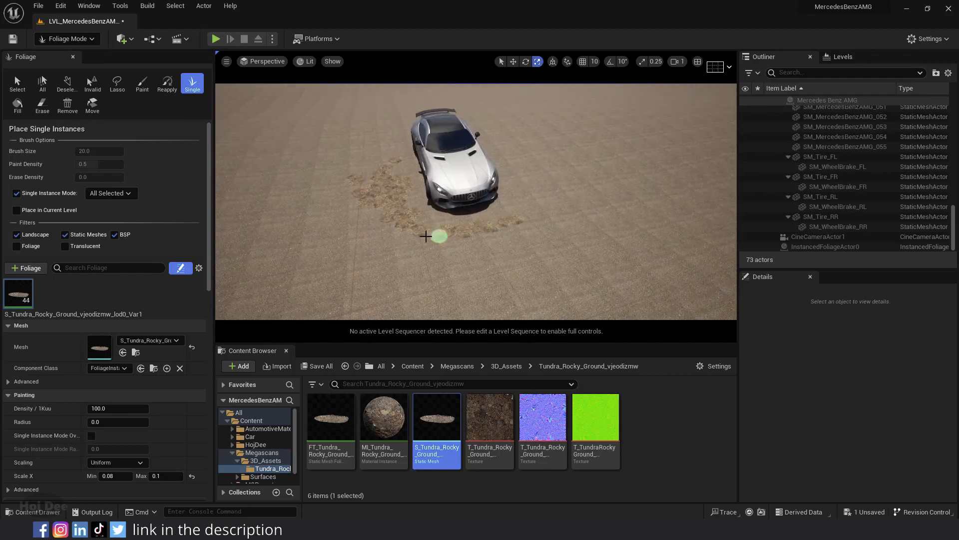
{"action": "right_click_drag", "start_coordinate": [370, 243], "coordinate": [252, 261]}
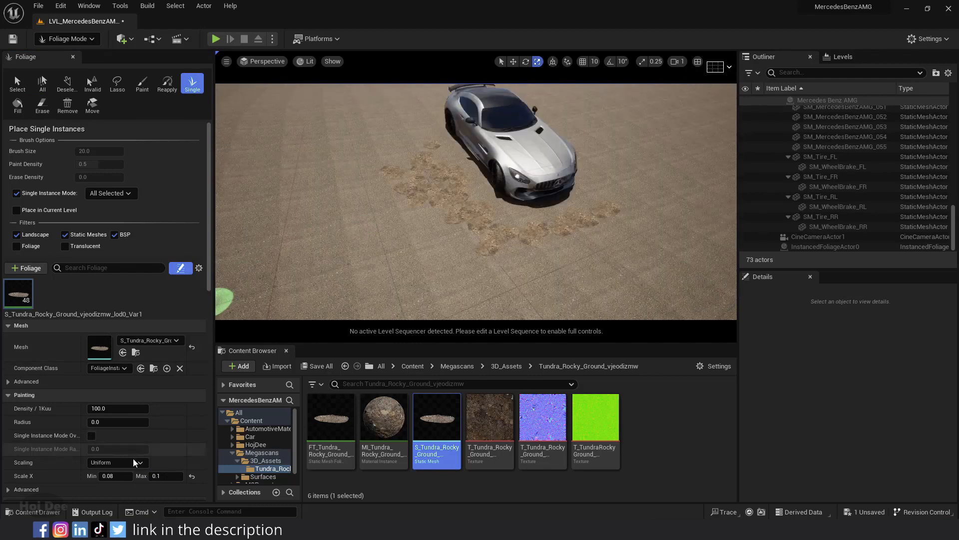
Set the foliage Scale X to Min 0.18 and Max 0.25, and scatter larger instances farther out around the car's side and front
{"action": "left_click", "coordinate": [115, 475]}
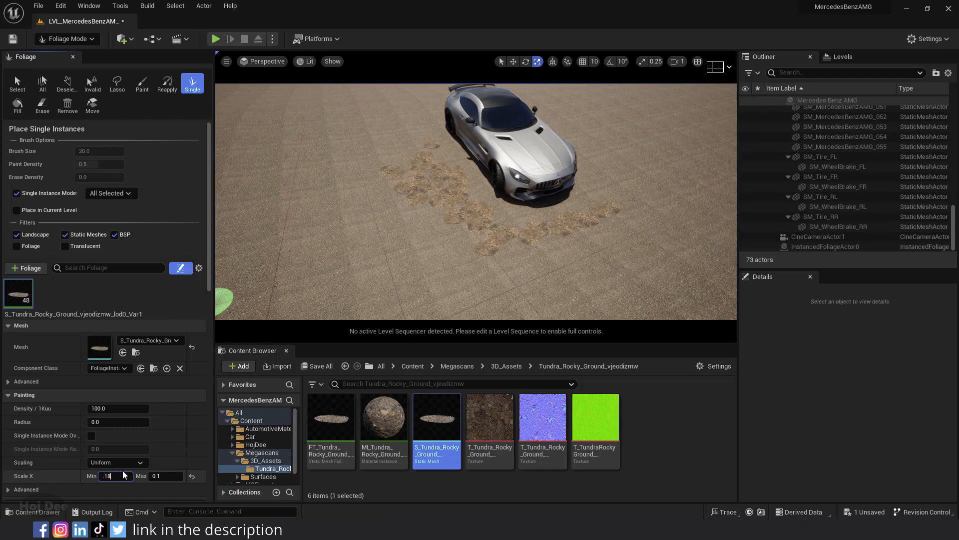
{"action": "left_click", "coordinate": [165, 471]}
{"action": "type", "text": ".25"}
{"action": "key", "text": "Return"}
{"action": "left_click", "coordinate": [334, 210]}
{"action": "left_click", "coordinate": [391, 146]}
{"action": "left_click", "coordinate": [312, 148]}
{"action": "left_click", "coordinate": [273, 199]}
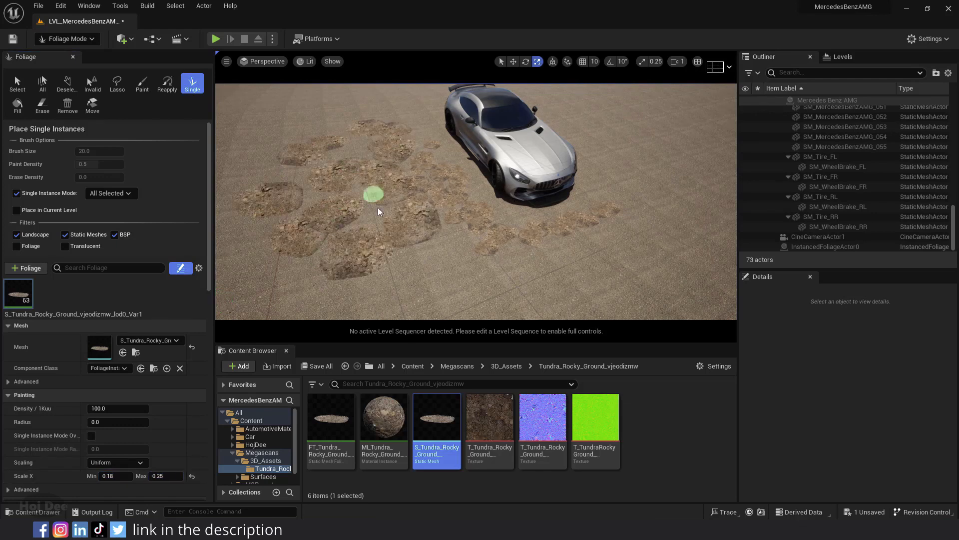
{"action": "mouse_move", "coordinate": [380, 212]}
{"action": "left_mouse_down"}
{"action": "mouse_move", "coordinate": [600, 233]}
{"action": "mouse_move", "coordinate": [670, 220]}
{"action": "mouse_move", "coordinate": [655, 264]}
{"action": "left_mouse_up"}
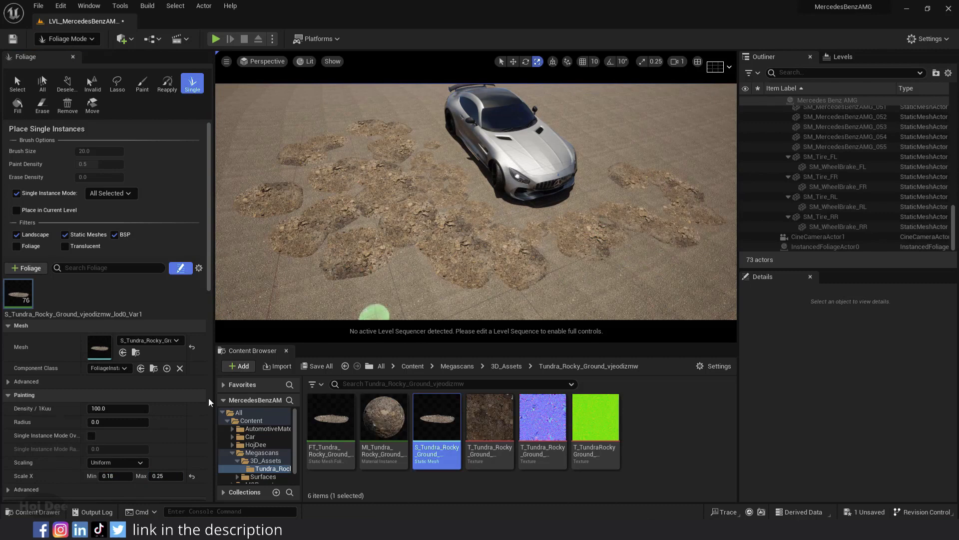
Set the foliage Scale X to Min 0.45 and Max 0.6, and place large rocky ground instances far behind the car
{"action": "left_click", "coordinate": [120, 476]}
{"action": "type", "text": "."}
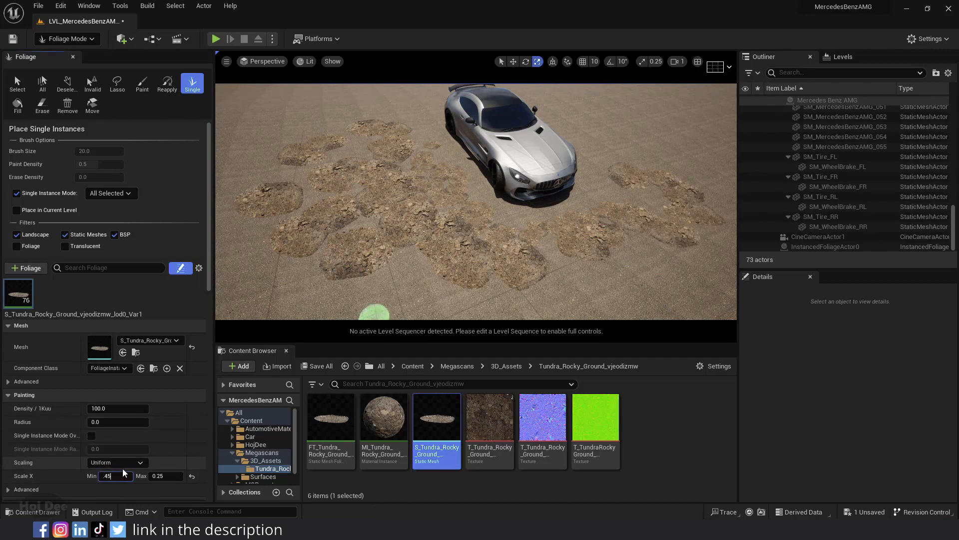
{"action": "type", "text": "45"}
{"action": "left_click", "coordinate": [163, 473]}
{"action": "right_click_drag", "start_coordinate": [351, 270], "coordinate": [345, 199]}
{"action": "scroll", "coordinate": [345, 200], "scroll_direction": "down", "scroll_amount": 3}
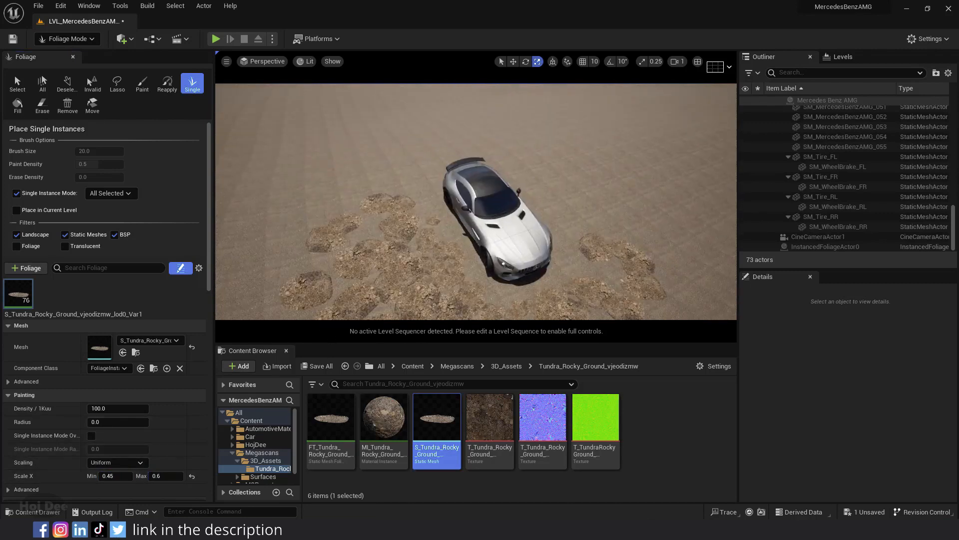
{"action": "left_click", "coordinate": [343, 193]}
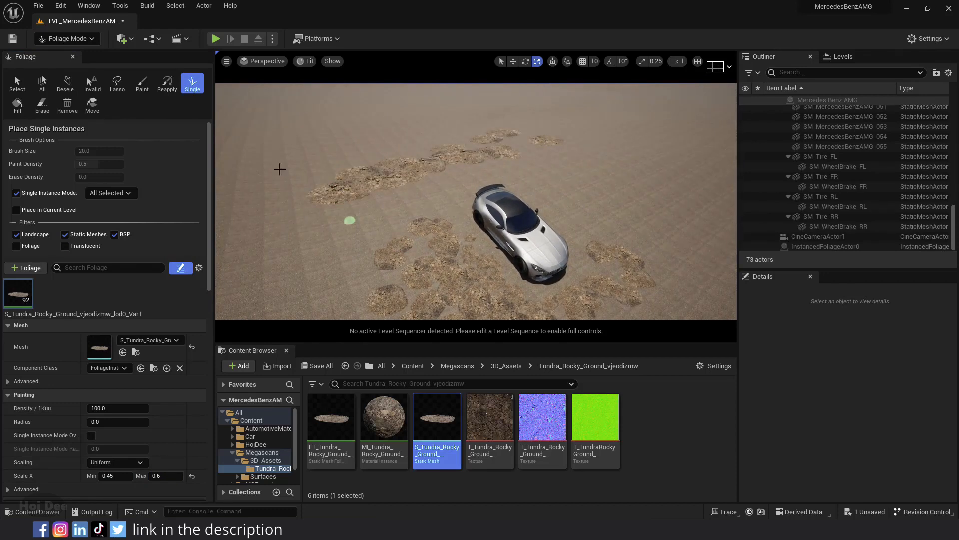
View through CineCameraActor1, set Scale X to Min 0.08 and Max 0.1, and place small rocky ground instances beside the car
{"action": "left_click", "coordinate": [265, 61]}
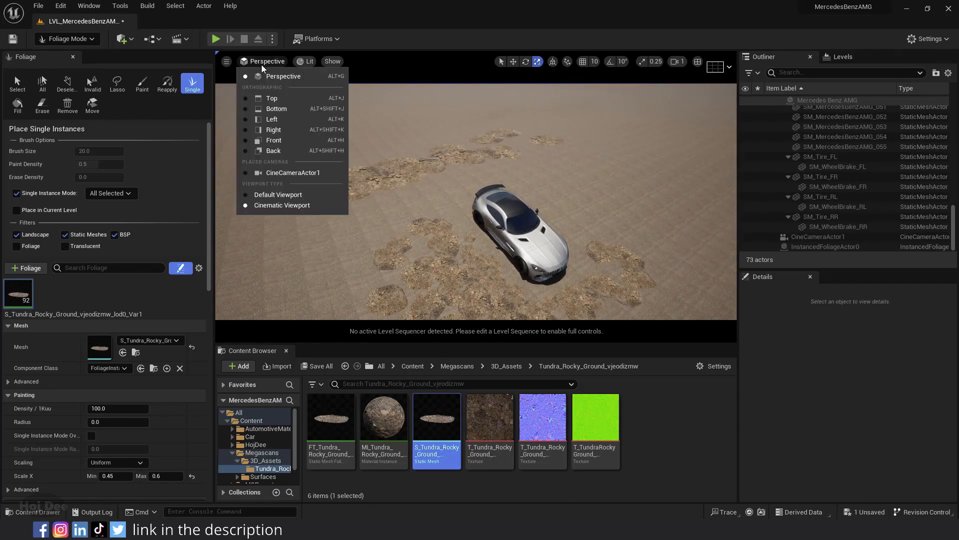
{"action": "left_click", "coordinate": [286, 173]}
{"action": "left_click", "coordinate": [294, 192]}
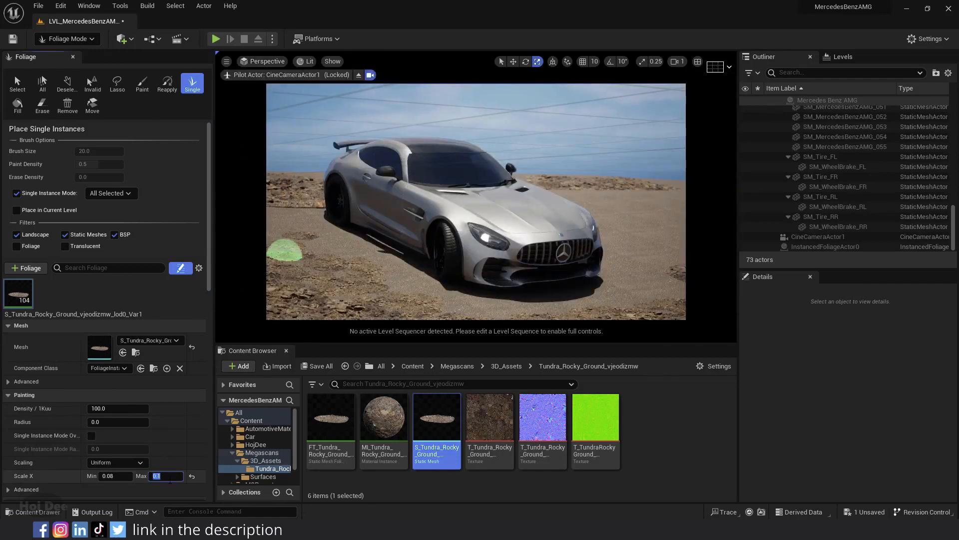
{"action": "left_click", "coordinate": [293, 224]}
{"action": "left_click", "coordinate": [348, 266]}
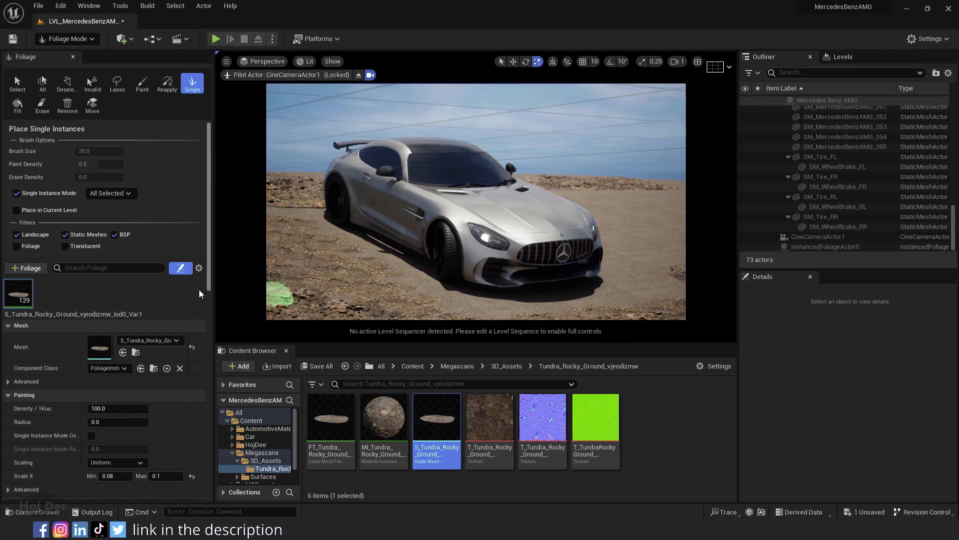
Exclude Static Meshes and BSP from the placement filters, and place small rocky ground instances along the car's front
{"action": "left_click", "coordinate": [68, 237]}
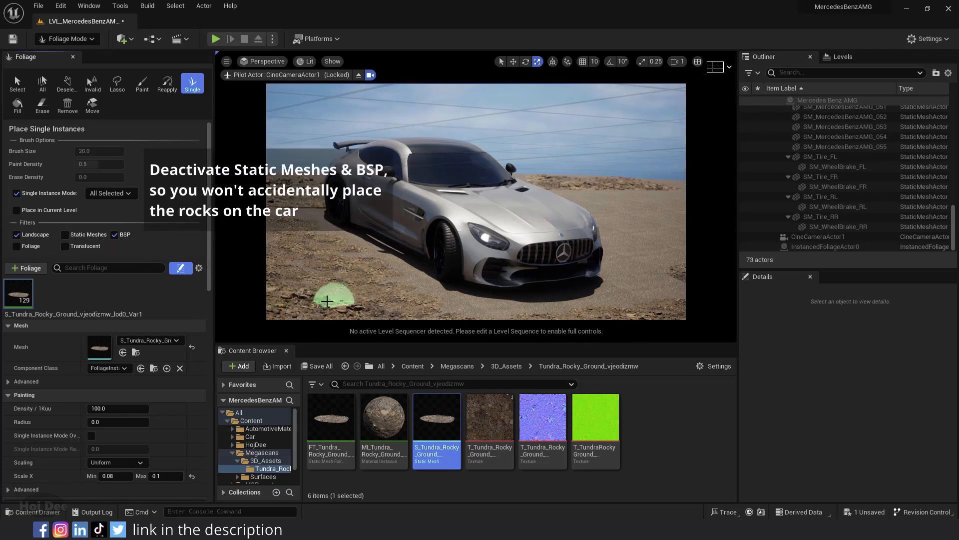
{"action": "left_click", "coordinate": [466, 305]}
{"action": "left_click", "coordinate": [474, 304]}
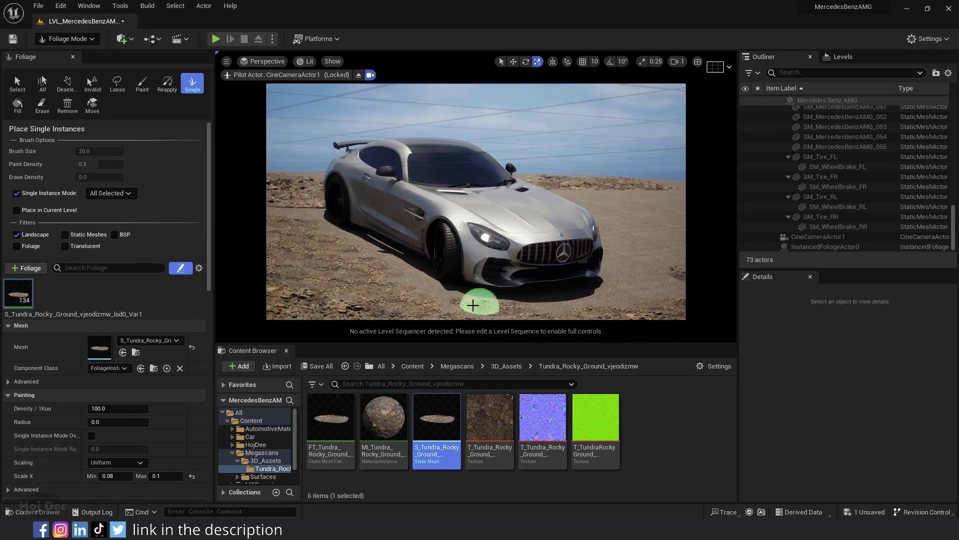
{"action": "left_click", "coordinate": [444, 295]}
{"action": "left_click", "coordinate": [610, 299]}
{"action": "left_click", "coordinate": [619, 273]}
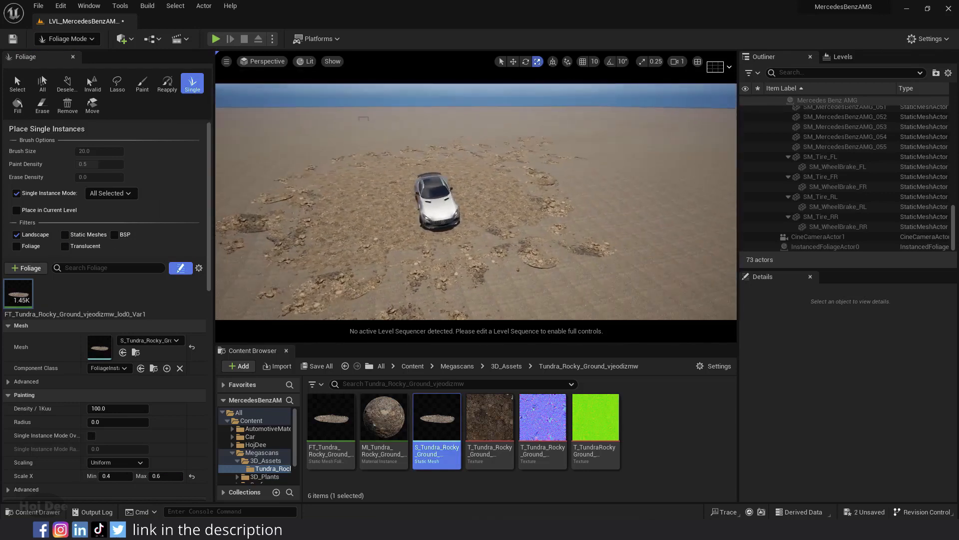
Check the finished rocky ground through CineCameraActor1 and return to Selection mode
{"action": "left_click", "coordinate": [266, 62]}
{"action": "left_click", "coordinate": [277, 173]}
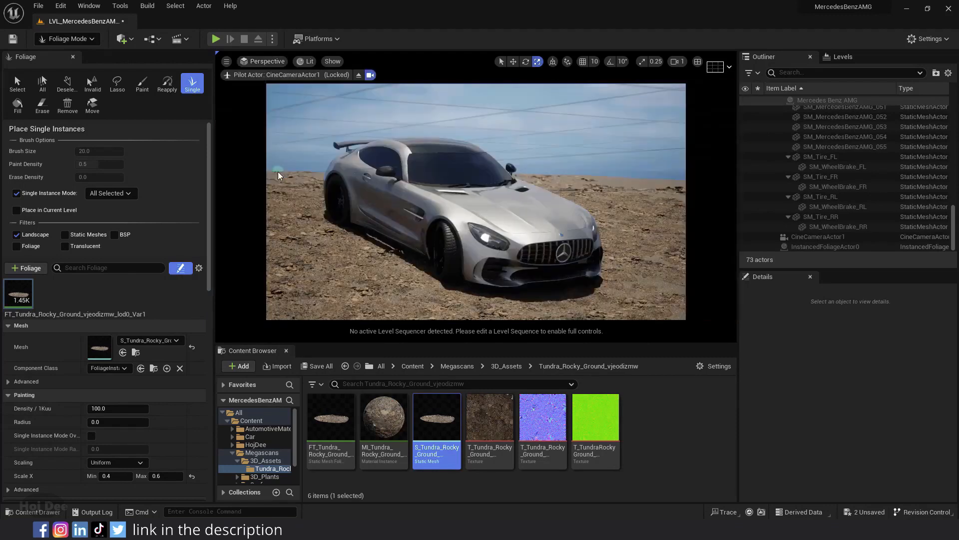
{"action": "key", "text": "shift"}
{"action": "key", "text": "shift+1"}
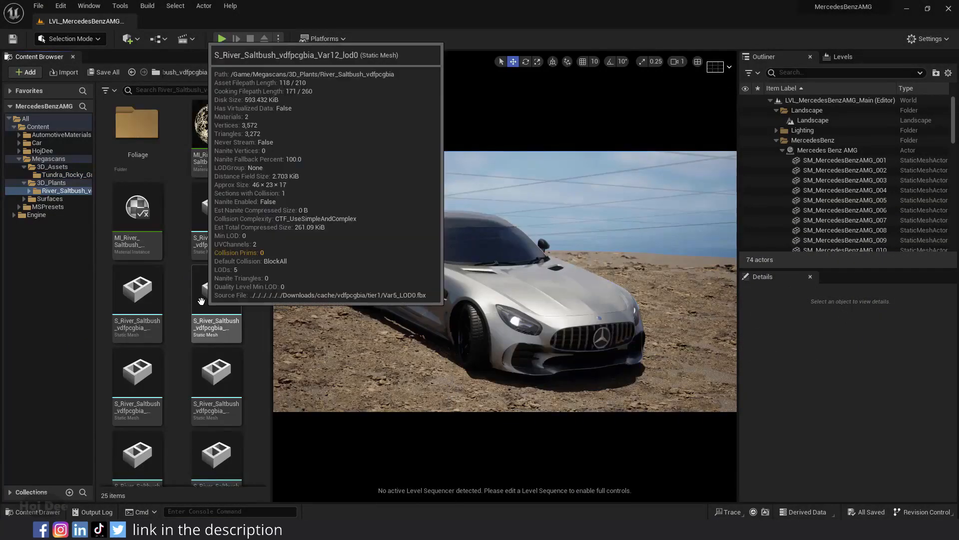
Preview two of the River_Saltbush static mesh variants in the mesh editor
{"action": "double_click", "coordinate": [149, 384]}
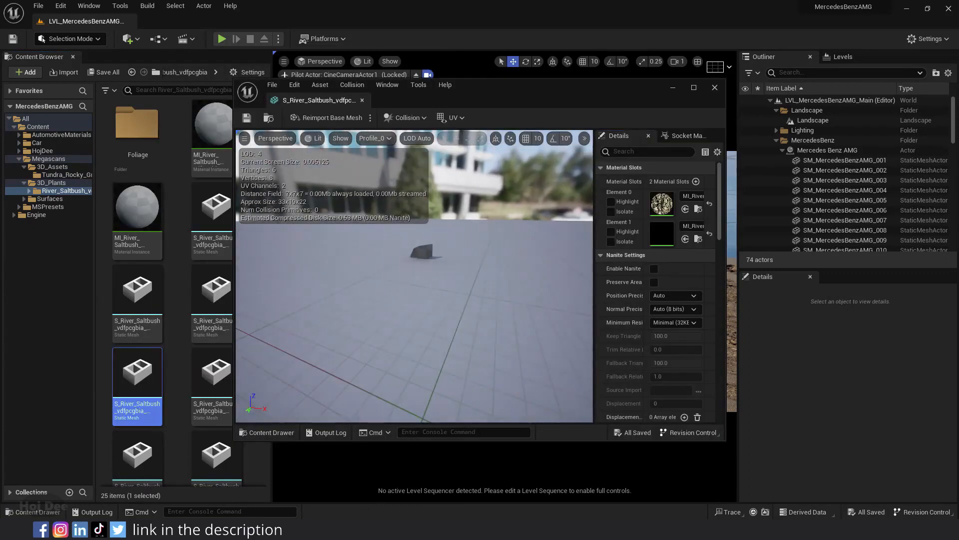
{"action": "left_click_drag", "start_coordinate": [404, 294], "coordinate": [462, 270]}
{"action": "scroll", "coordinate": [405, 293], "scroll_direction": "down", "scroll_amount": 5}
{"action": "double_click", "coordinate": [208, 365]}
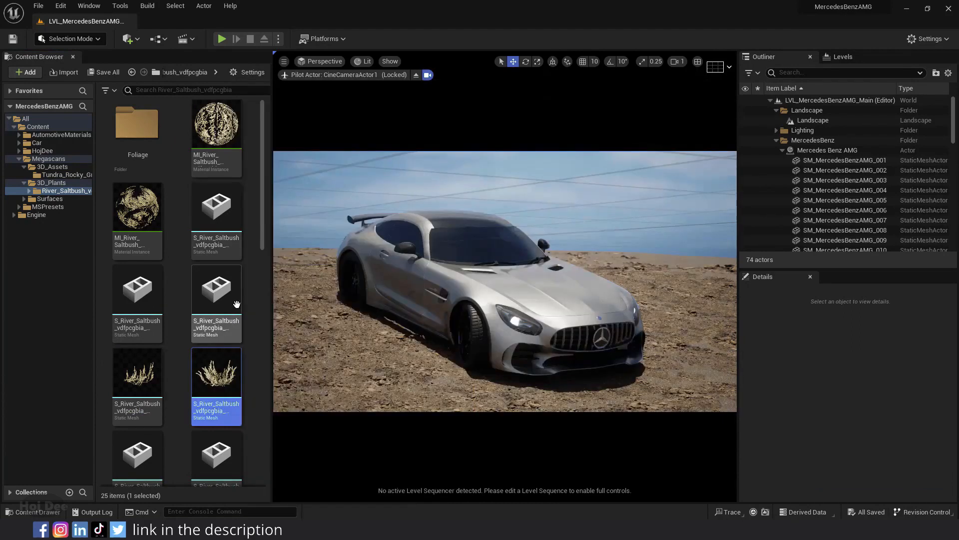
In Foliage mode, add the River_Saltbush Var13 and Var14 foliage types from the plant's Foliage folder to the foliage palette
{"action": "double_click", "coordinate": [137, 125]}
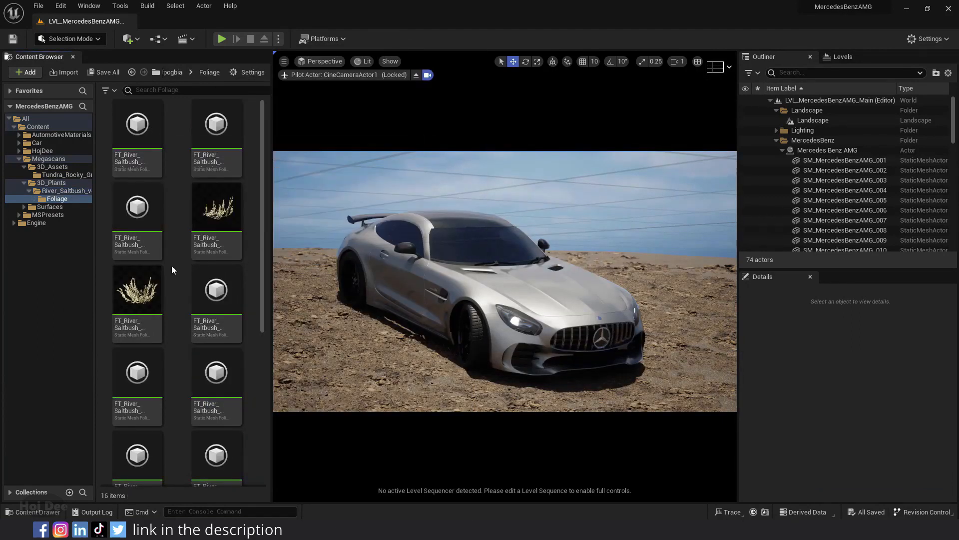
{"action": "left_click", "coordinate": [216, 216]}
{"action": "left_click", "coordinate": [137, 290], "text": "ctrl"}
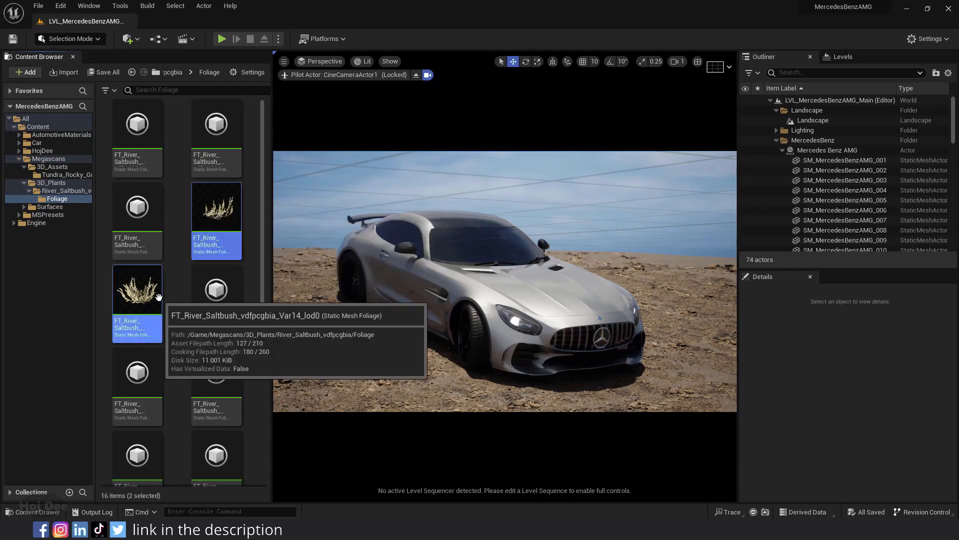
{"action": "left_click", "coordinate": [95, 39]}
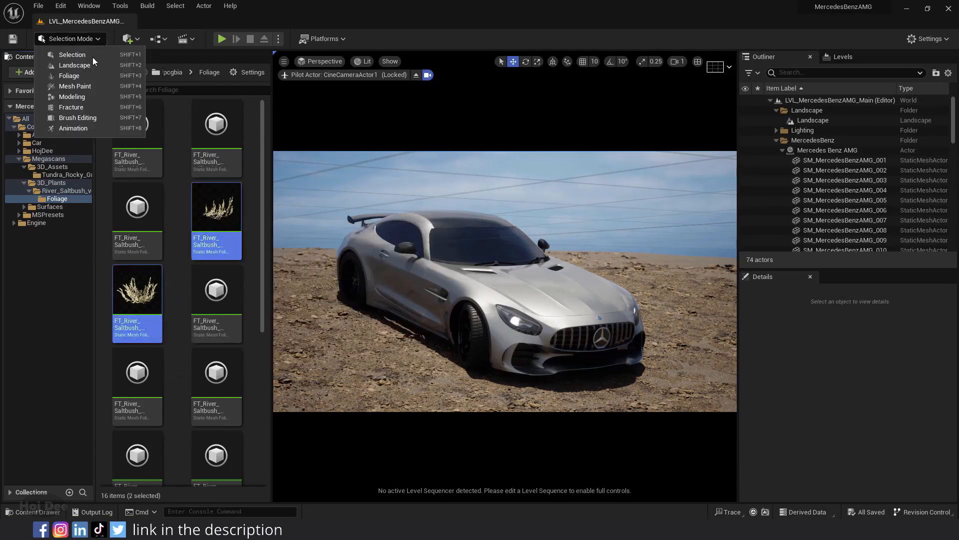
{"action": "left_click", "coordinate": [76, 76]}
{"action": "scroll", "coordinate": [314, 395], "scroll_direction": "down", "scroll_amount": 1}
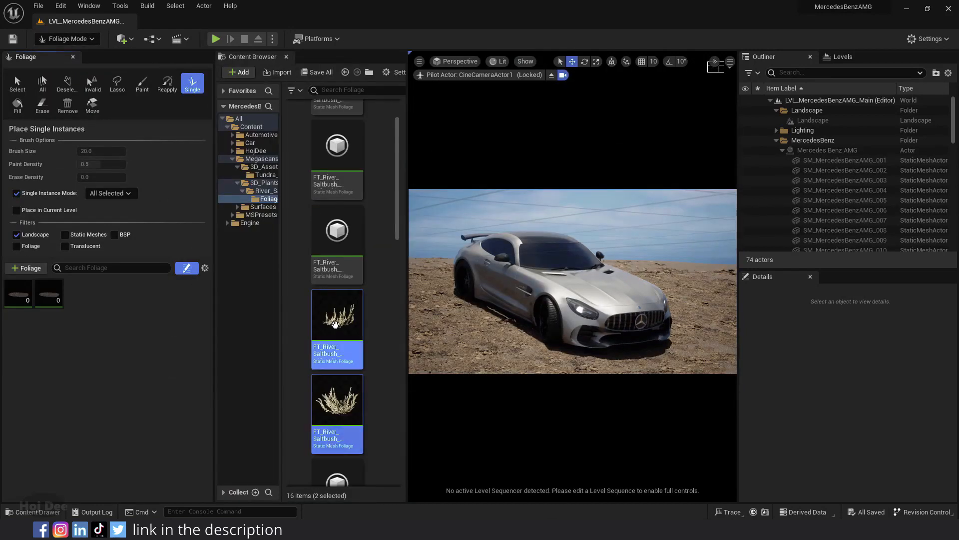
{"action": "left_click_drag", "start_coordinate": [330, 352], "coordinate": [97, 358]}
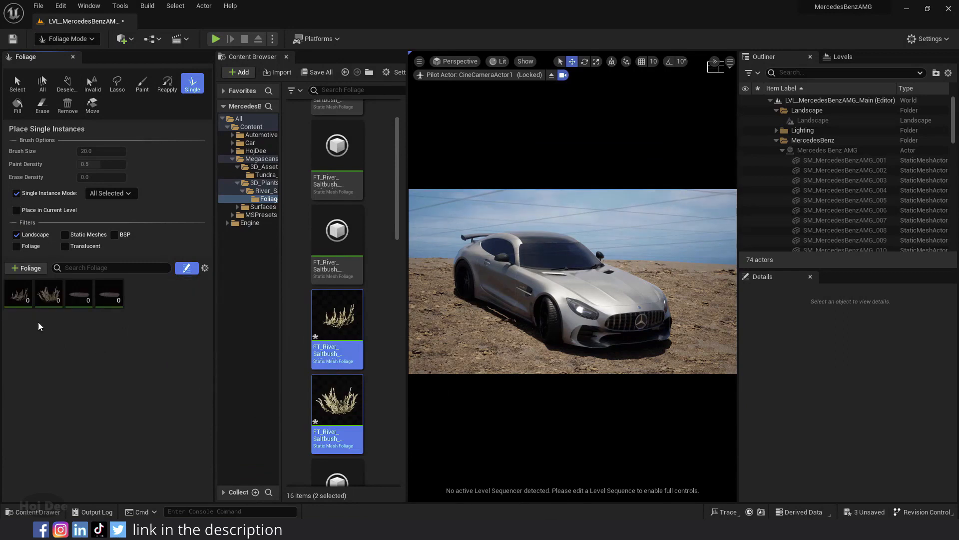
Set Scale X to Max 2.5 for the Var13 saltbush, and to Min 2.5 and Max 4.0 for Var14
{"action": "left_click", "coordinate": [19, 293]}
{"action": "scroll", "coordinate": [18, 294], "scroll_direction": "down", "scroll_amount": 1}
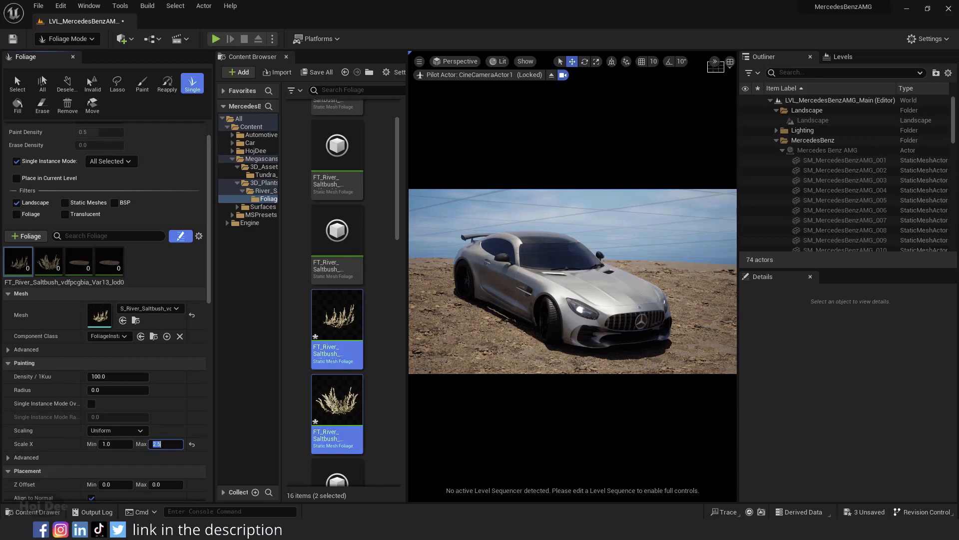
{"action": "left_click", "coordinate": [48, 261]}
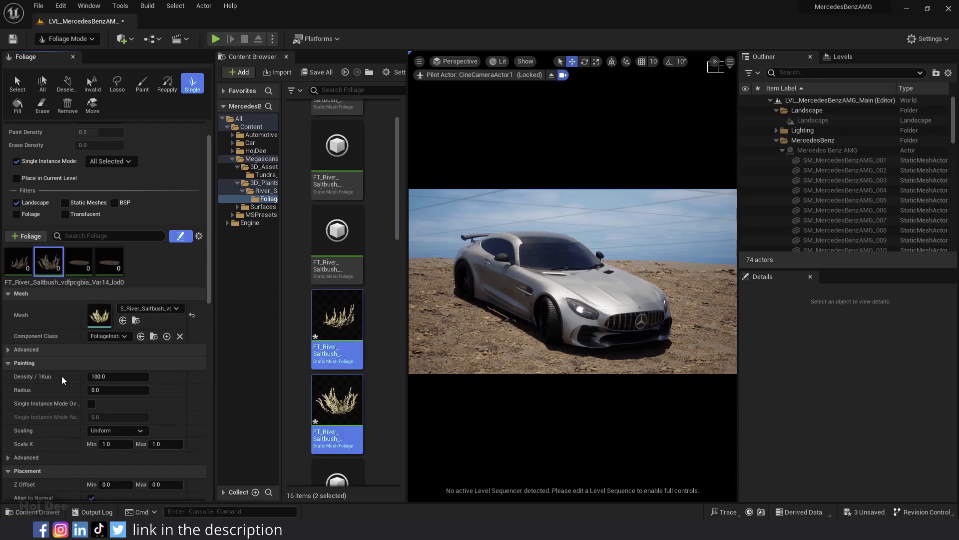
{"action": "left_click", "coordinate": [114, 444]}
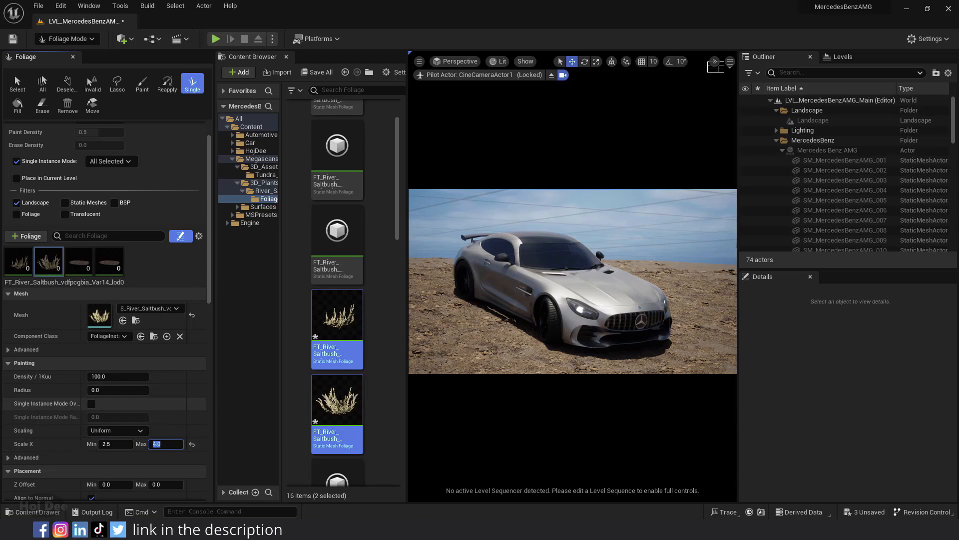
{"action": "left_click", "coordinate": [160, 277]}
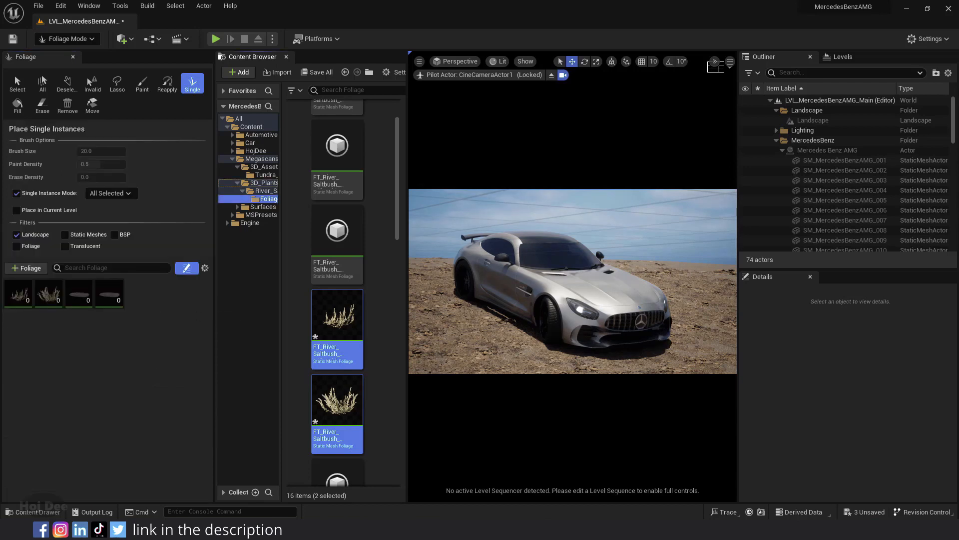
Activate both saltbush foliage types for placement and place plants on the ground beside the car
{"action": "left_click", "coordinate": [20, 296]}
{"action": "left_click", "coordinate": [48, 263], "text": "ctrl"}
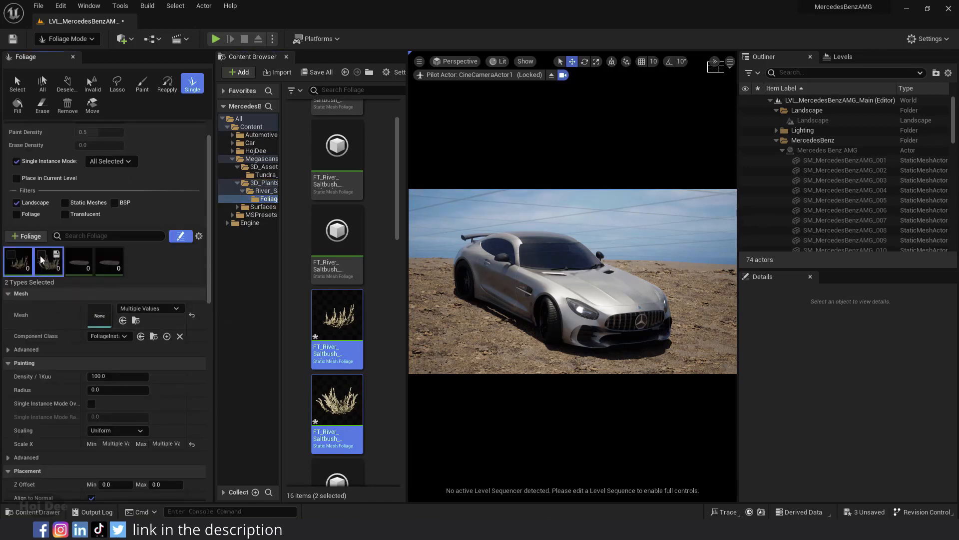
{"action": "left_click", "coordinate": [40, 254]}
{"action": "left_click", "coordinate": [151, 274]}
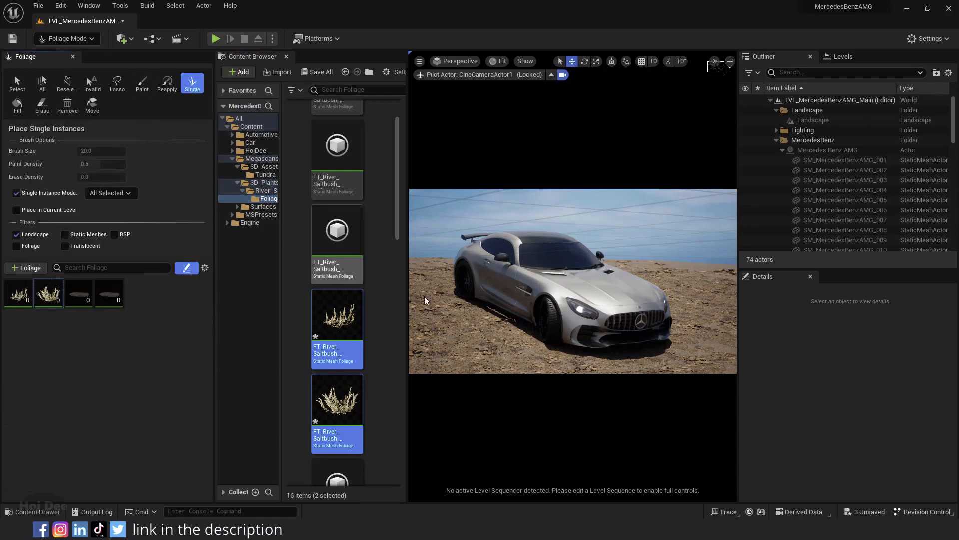
{"action": "left_click", "coordinate": [715, 306]}
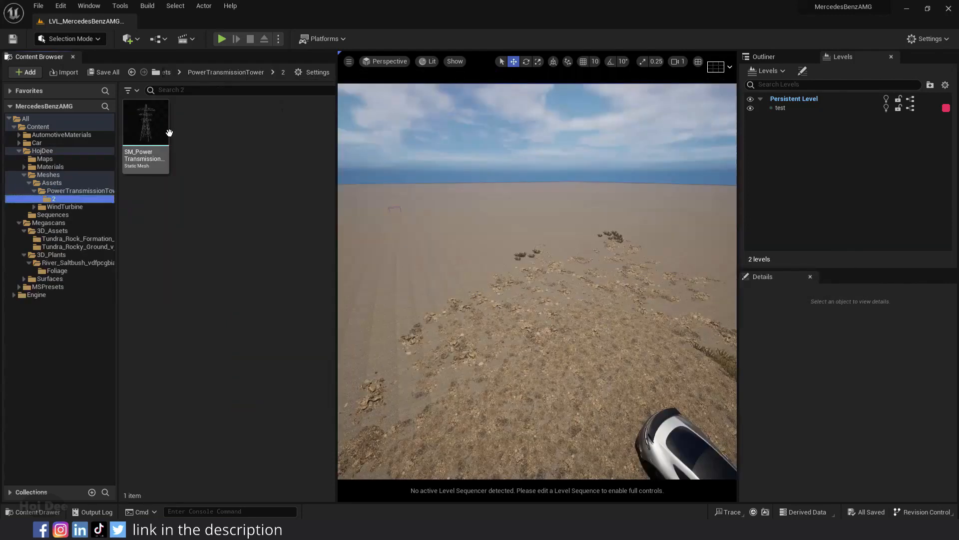
Place the SM_PowerTransmissionTower mesh behind the car and duplicate it into a receding row of three towers
{"action": "left_click_drag", "start_coordinate": [452, 256], "coordinate": [390, 222], "text": "alt"}
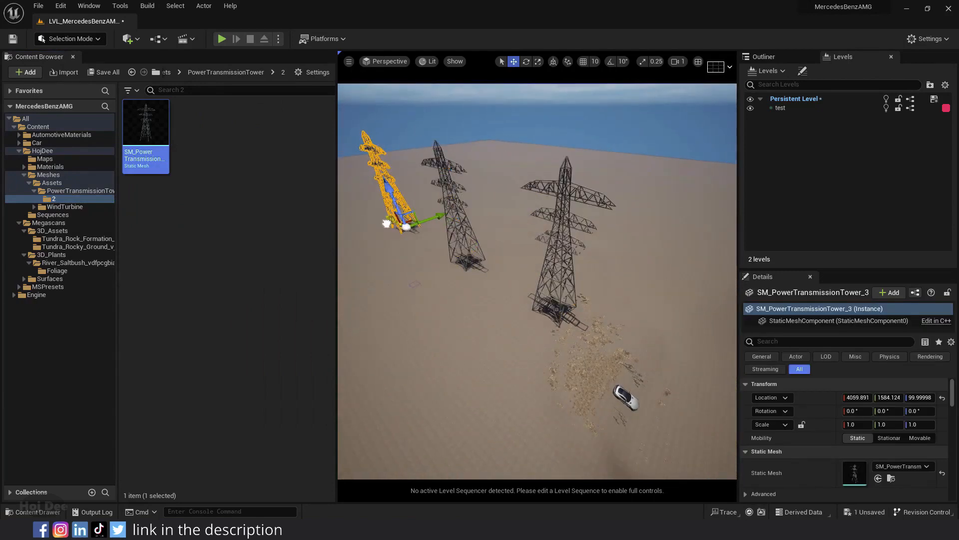
Place the two Windmill_Windturbine meshes from the WindTurbine folder together in the background of the level
{"action": "left_click", "coordinate": [64, 207]}
{"action": "left_click", "coordinate": [251, 136]}
{"action": "left_click", "coordinate": [303, 135], "text": "ctrl"}
{"action": "right_click_drag", "start_coordinate": [489, 249], "coordinate": [470, 242]}
{"action": "scroll", "coordinate": [480, 247], "scroll_direction": "up", "scroll_amount": 5}
{"action": "left_click_drag", "start_coordinate": [302, 130], "coordinate": [567, 257]}
Undo the trial rotation of the wind turbine, enable rotation snapping at 10° and duplicate the turbine farther back
{"action": "key", "text": "e"}
{"action": "key", "text": "ctrl+z"}
{"action": "left_click", "coordinate": [605, 61]}
{"action": "key", "text": "w"}
{"action": "right_click_drag", "start_coordinate": [549, 250], "coordinate": [557, 265]}
{"action": "left_click_drag", "start_coordinate": [518, 261], "coordinate": [446, 220], "text": "alt"}
{"action": "right_click", "coordinate": [249, 144]}
{"action": "mouse_move", "coordinate": [340, 311]}
{"action": "left_click", "coordinate": [420, 317]}
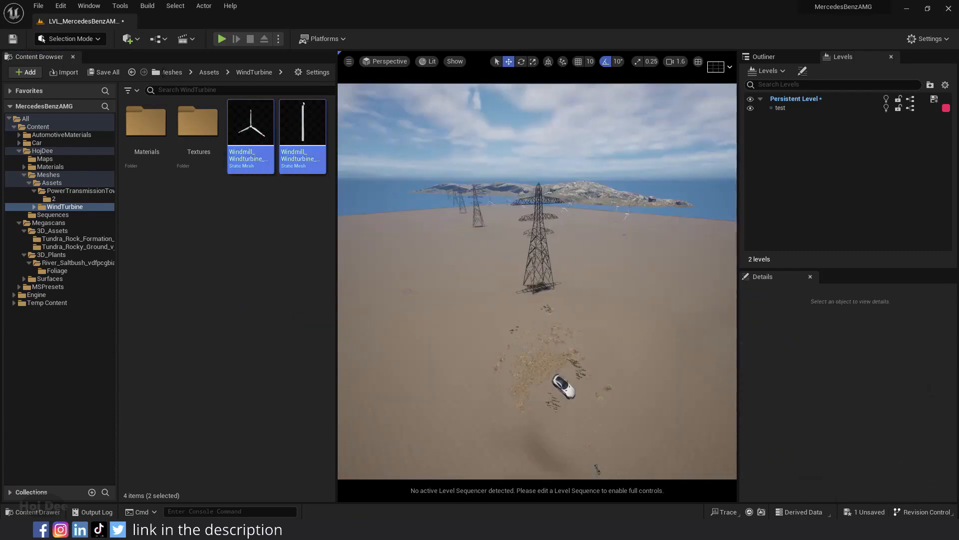
View the scene through CineCameraActor1 in Immersive Mode
{"action": "left_click", "coordinate": [387, 61]}
{"action": "left_click", "coordinate": [424, 173]}
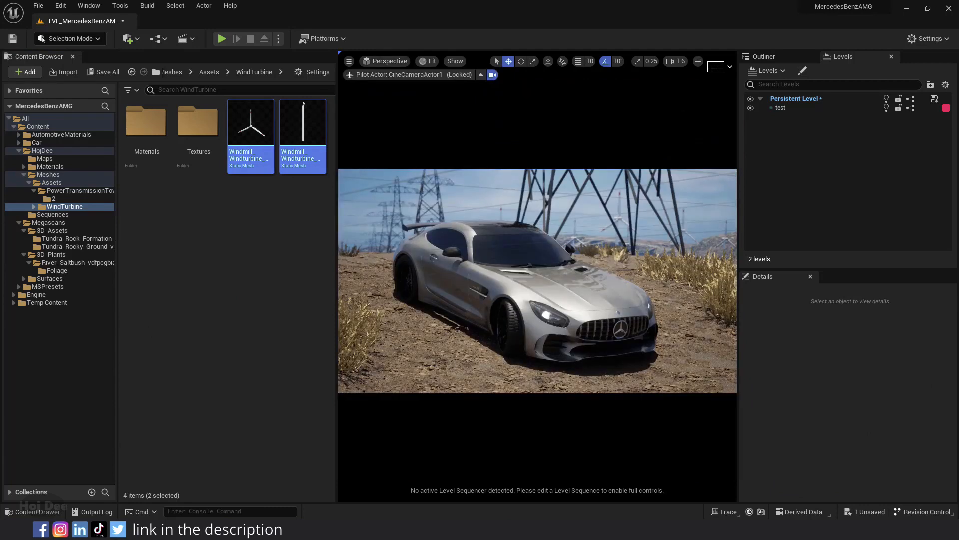
{"action": "left_click", "coordinate": [349, 61]}
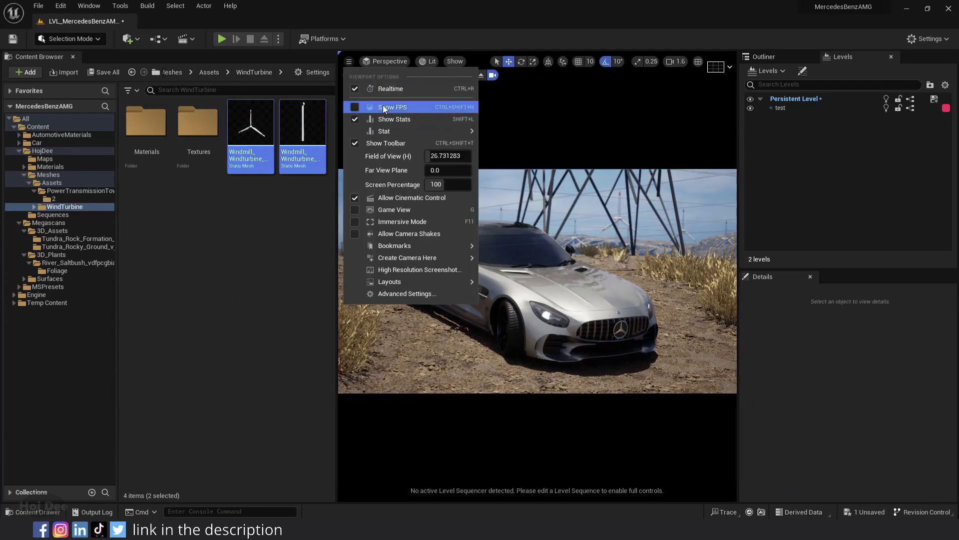
{"action": "left_click", "coordinate": [390, 223]}
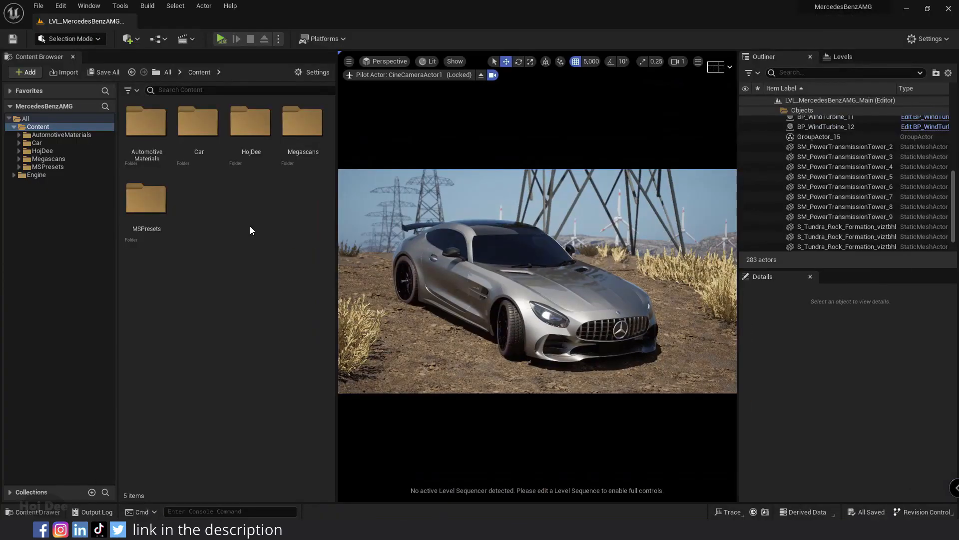
Open the MercedesBenz level variant sets asset from HojDee/BP/VM and move the Variant Manager clear of the viewport
{"action": "double_click", "coordinate": [242, 147]}
{"action": "double_click", "coordinate": [154, 133]}
{"action": "double_click", "coordinate": [154, 133]}
{"action": "double_click", "coordinate": [153, 130]}
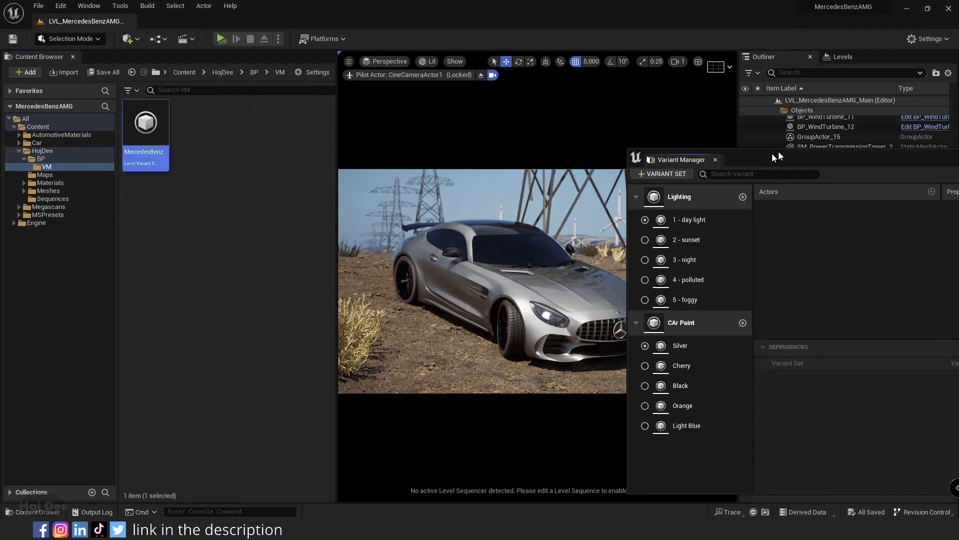
{"action": "left_click_drag", "start_coordinate": [778, 151], "coordinate": [889, 128]}
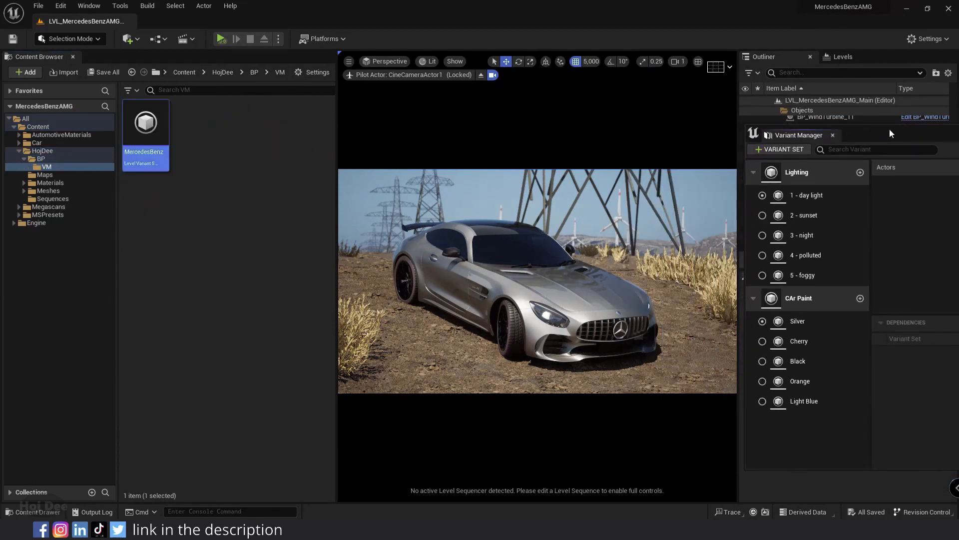
Activate the day light, sunset, night, polluted and foggy Lighting variants one after another to compare them on the car
{"action": "left_click", "coordinate": [807, 195]}
{"action": "left_click", "coordinate": [802, 215]}
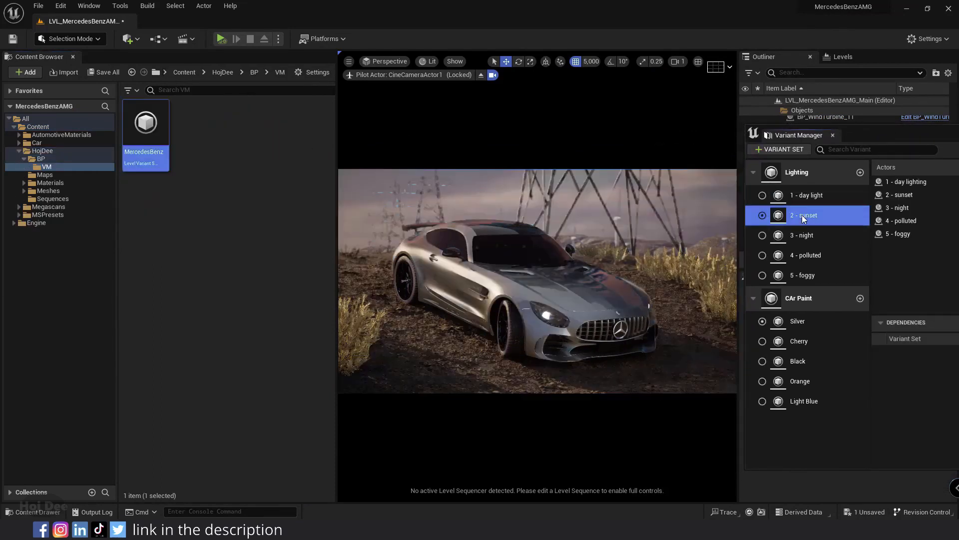
{"action": "left_click", "coordinate": [809, 236]}
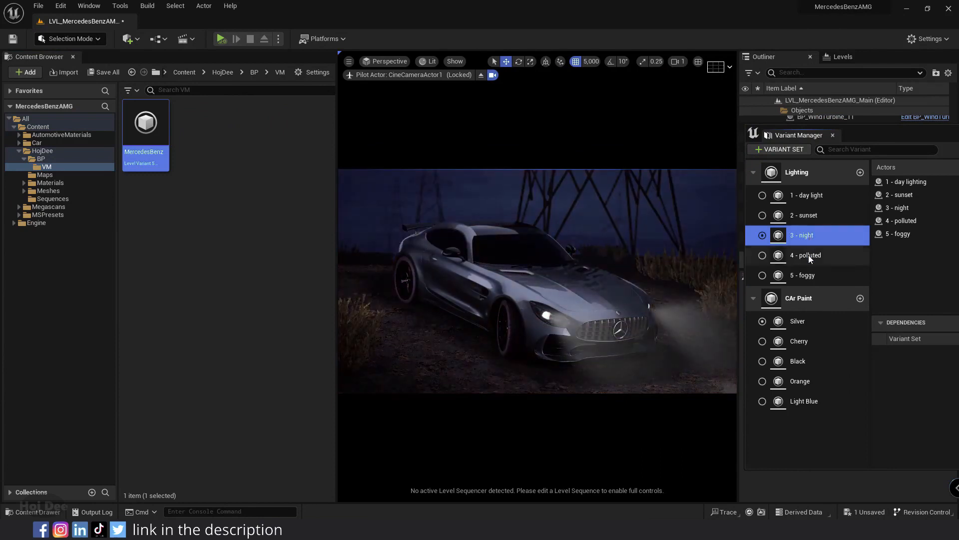
{"action": "left_click", "coordinate": [809, 255]}
{"action": "left_click", "coordinate": [810, 275]}
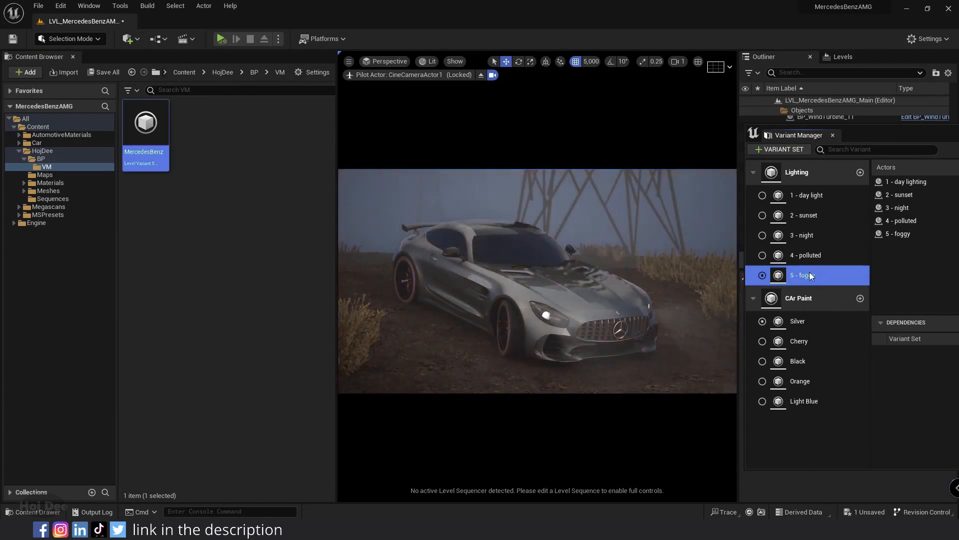
Activate the Cherry, Black, Orange and Light Blue CAr Paint variants one after another to compare them under the foggy lighting
{"action": "left_click", "coordinate": [806, 338]}
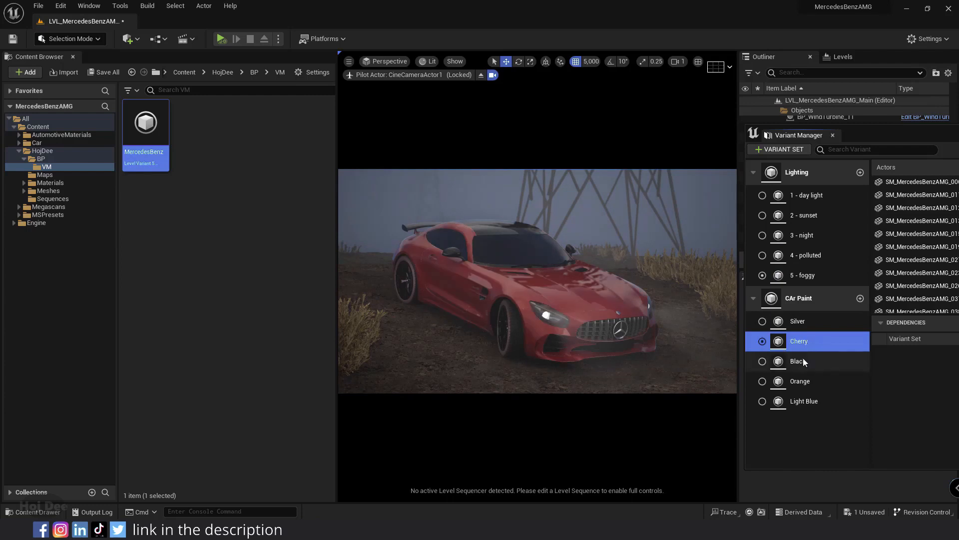
{"action": "left_click", "coordinate": [804, 360]}
{"action": "left_click", "coordinate": [802, 381]}
{"action": "left_click", "coordinate": [803, 401]}
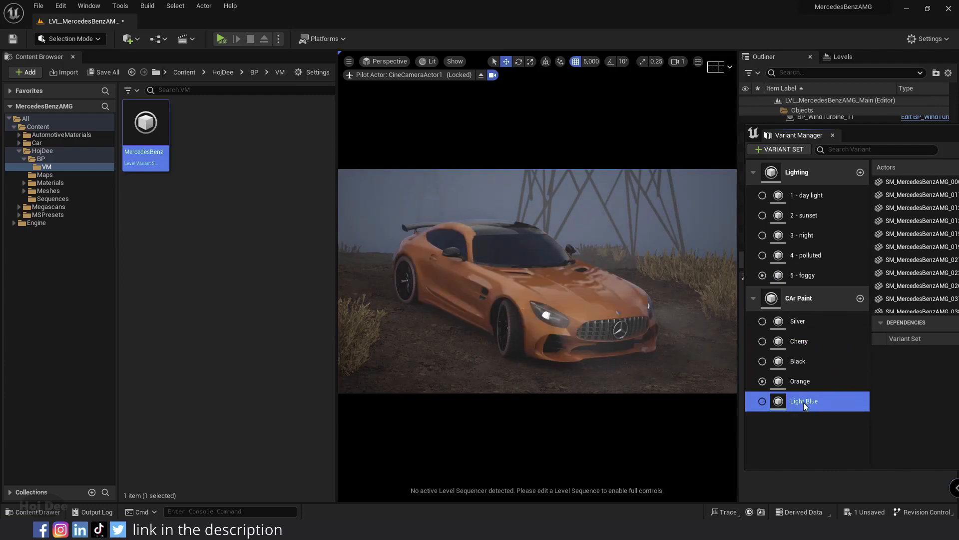
Activate the 2 - sunset lighting variant and compare the Black and Orange car paints under it
{"action": "left_click", "coordinate": [807, 213]}
{"action": "left_click", "coordinate": [798, 361]}
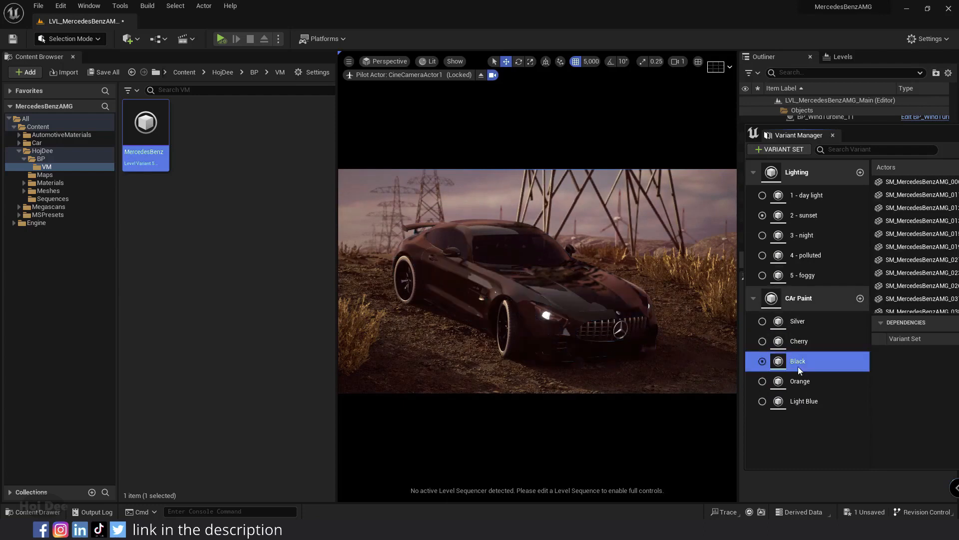
{"action": "left_click", "coordinate": [799, 381]}
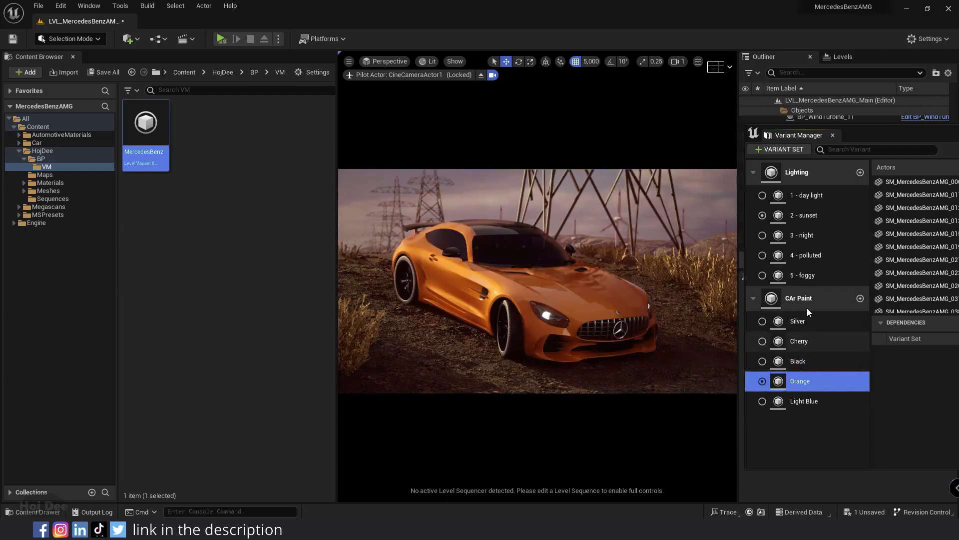
Compare the Black and Silver paints under the 3 - night variant, and return to 1 - day light with Silver paint
{"action": "left_click", "coordinate": [805, 235]}
{"action": "left_click", "coordinate": [800, 361]}
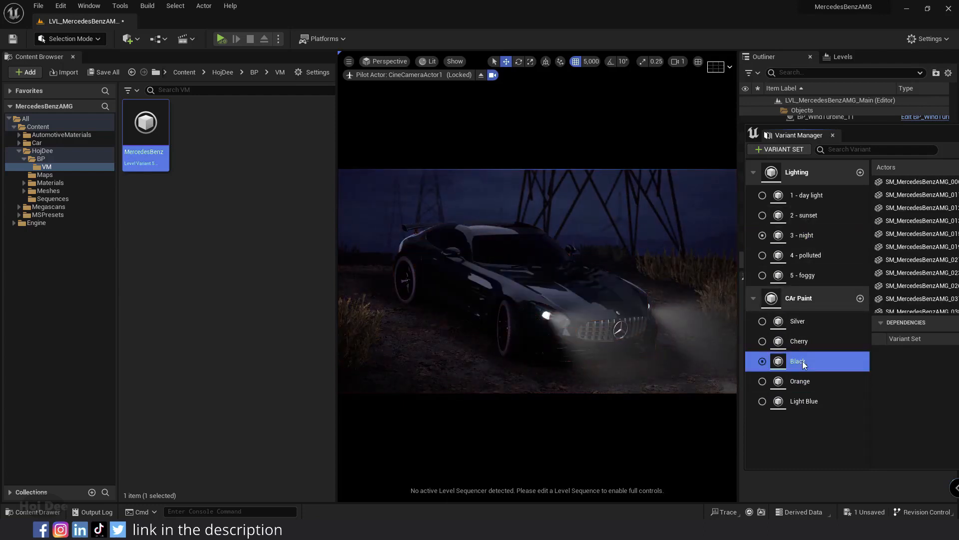
{"action": "left_click", "coordinate": [795, 321]}
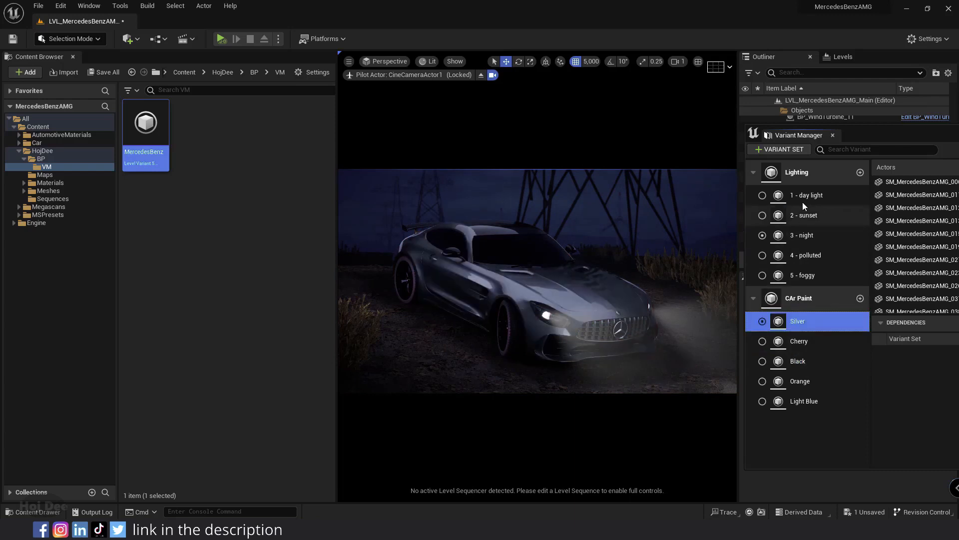
{"action": "left_click", "coordinate": [802, 200]}
{"action": "key", "text": "F11"}
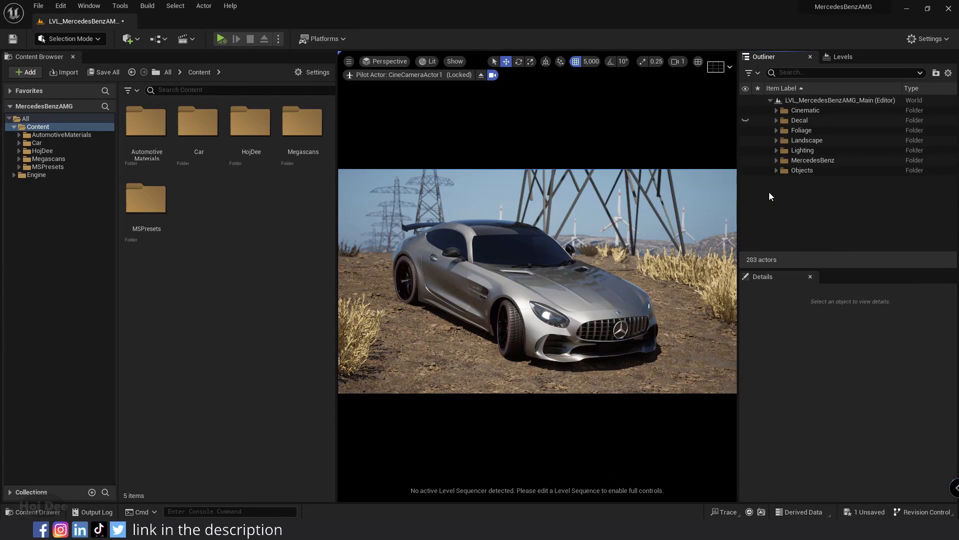
Expand the Lighting folder and inspect the directional light, skylight, atmosphere, clouds, height fog and post process volume under 2 - sunset
{"action": "left_click", "coordinate": [776, 150]}
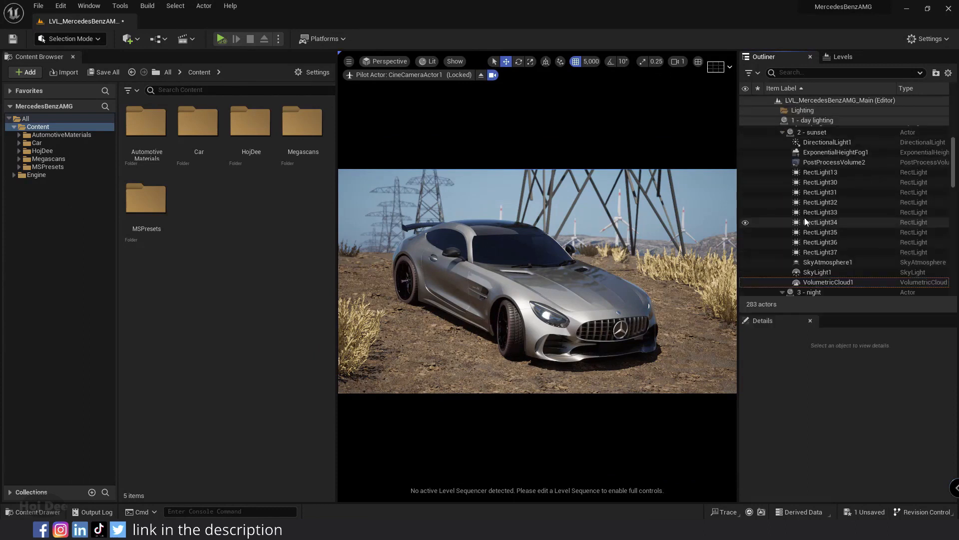
{"action": "left_click", "coordinate": [815, 143]}
{"action": "left_click", "coordinate": [815, 272]}
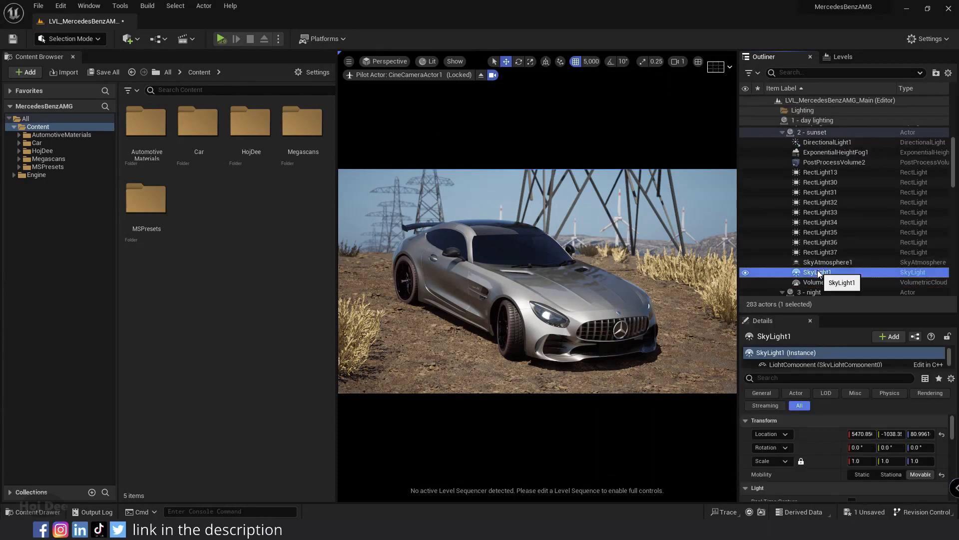
{"action": "left_click", "coordinate": [815, 262]}
{"action": "left_click", "coordinate": [818, 282]}
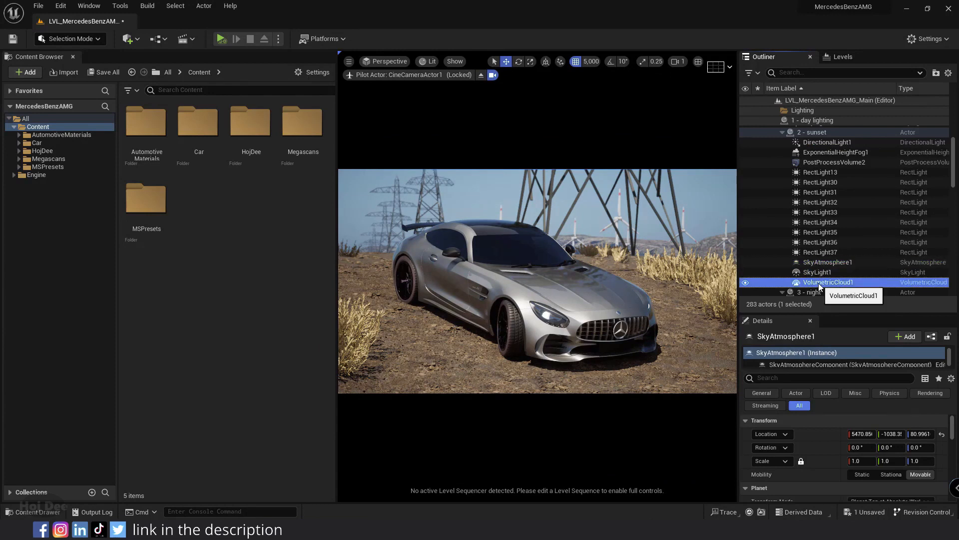
{"action": "left_click", "coordinate": [829, 152]}
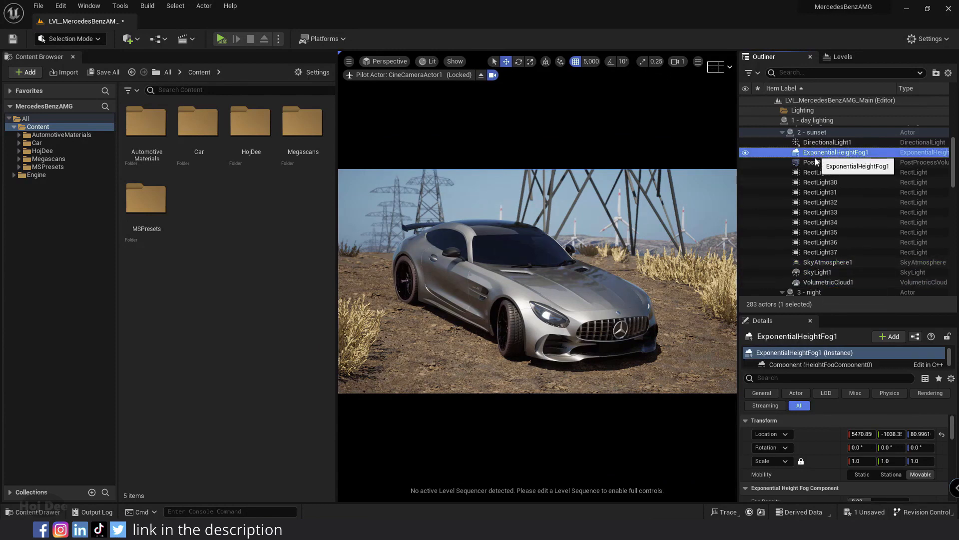
{"action": "left_click", "coordinate": [818, 163]}
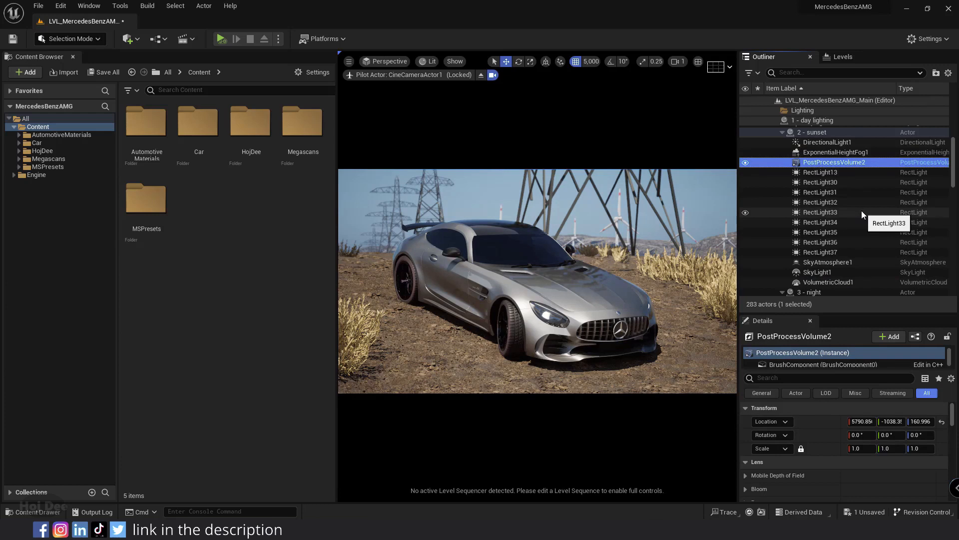
{"action": "key", "text": "Escape"}
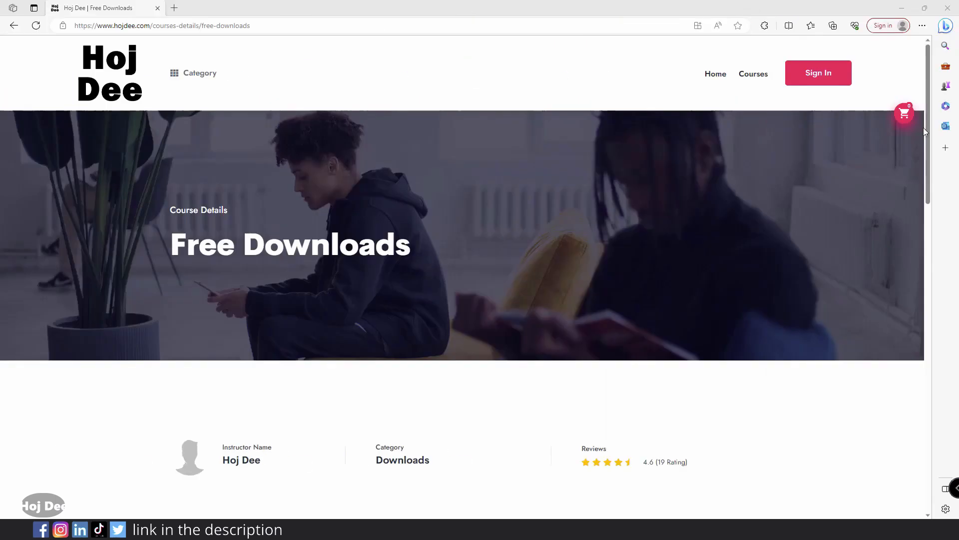
Switch to the browser and look through the Hoj Dee Free Downloads course page, including its Exerise File section
{"action": "scroll", "coordinate": [927, 121], "scroll_direction": "down", "scroll_amount": 4}
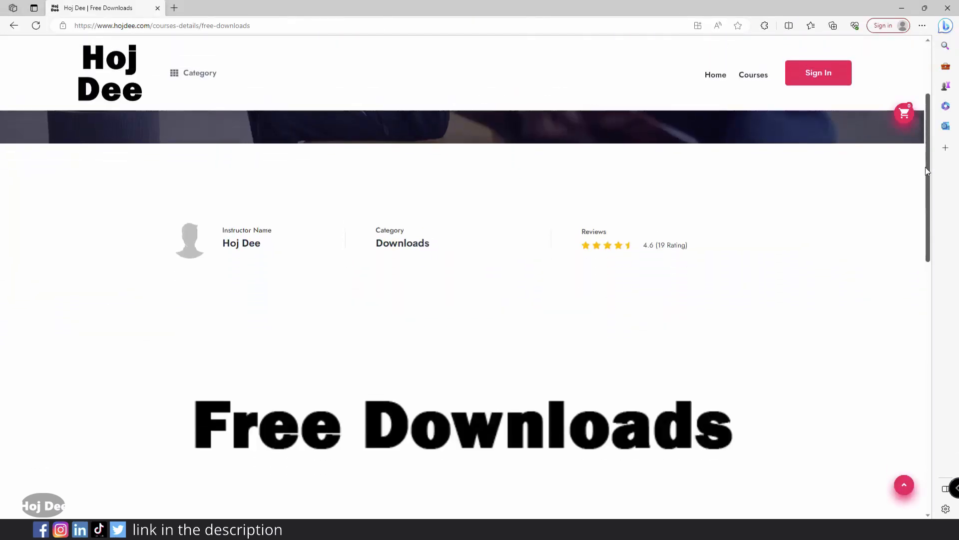
{"action": "left_click_drag", "start_coordinate": [926, 168], "coordinate": [934, 314]}
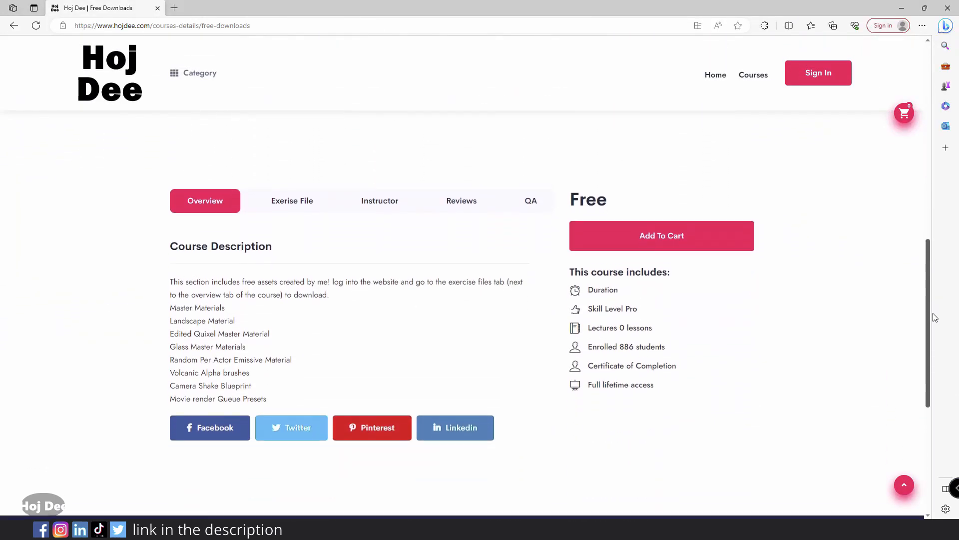
{"action": "left_click", "coordinate": [309, 192]}
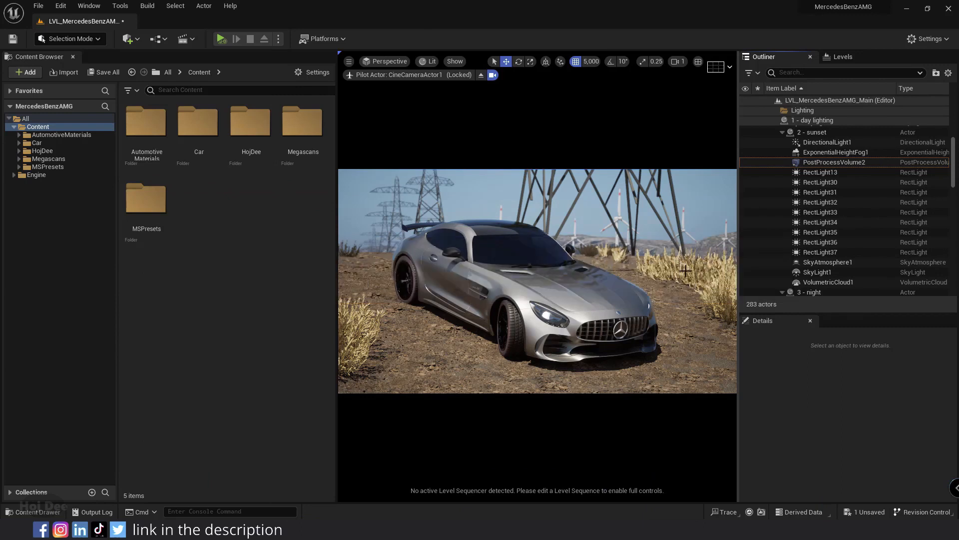
Inspect the sunset rect lights, and select RectLight12 through RectLight29 under 1 - day lighting to see their placement around the car
{"action": "left_click", "coordinate": [819, 171]}
{"action": "left_click", "coordinate": [814, 193]}
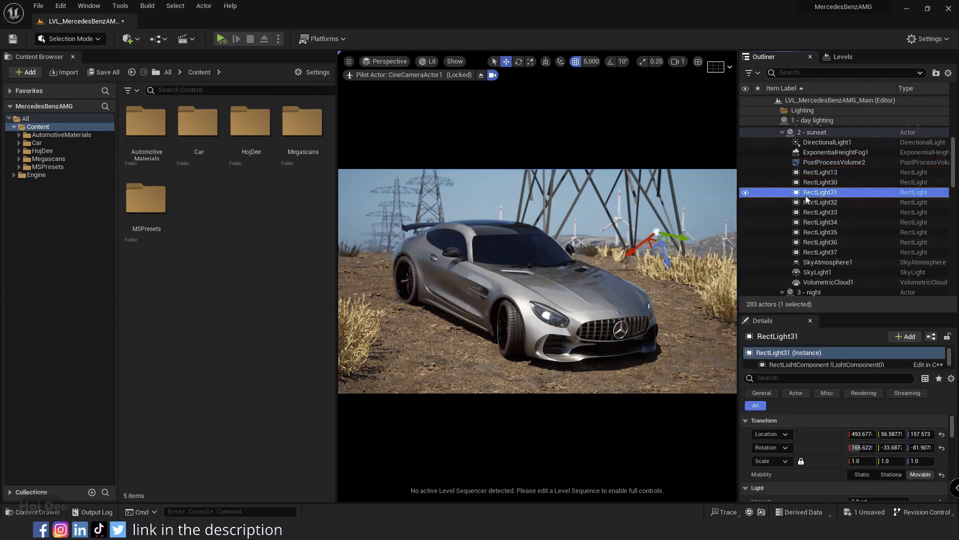
{"action": "scroll", "coordinate": [812, 181], "scroll_direction": "up", "scroll_amount": 5}
{"action": "left_click", "coordinate": [823, 162]}
{"action": "left_click", "coordinate": [821, 242], "text": "shift"}
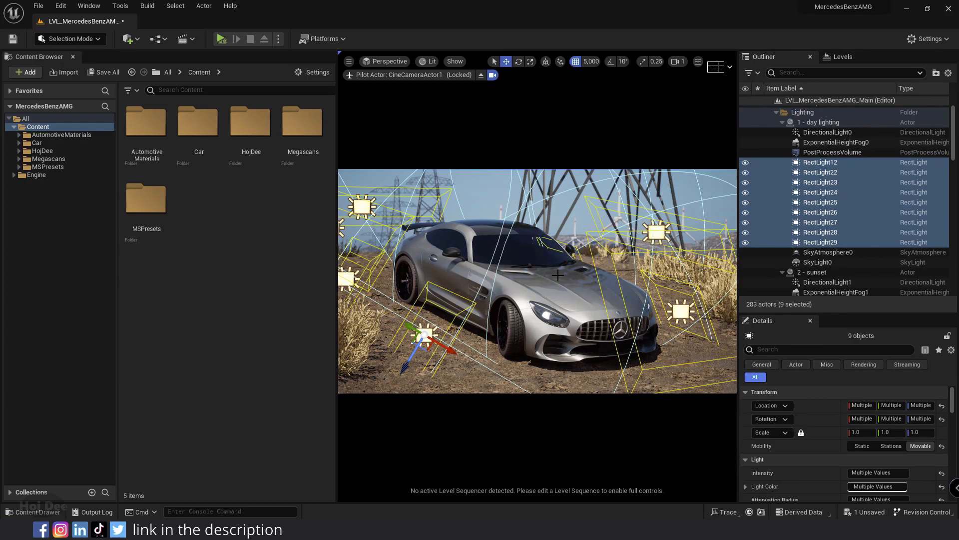
Check the Lighting Channels of RectLight26 and the SM_Tire_FR tire, and view the car in Immersive Mode without editor overlays
{"action": "left_click", "coordinate": [348, 279]}
{"action": "left_click", "coordinate": [423, 334]}
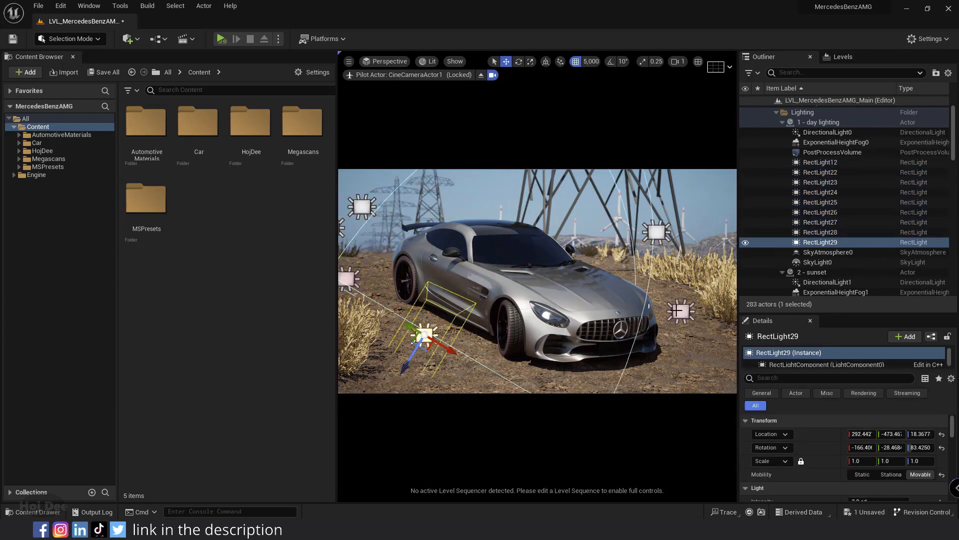
{"action": "left_click", "coordinate": [680, 310]}
{"action": "type", "text": "lighting chann"}
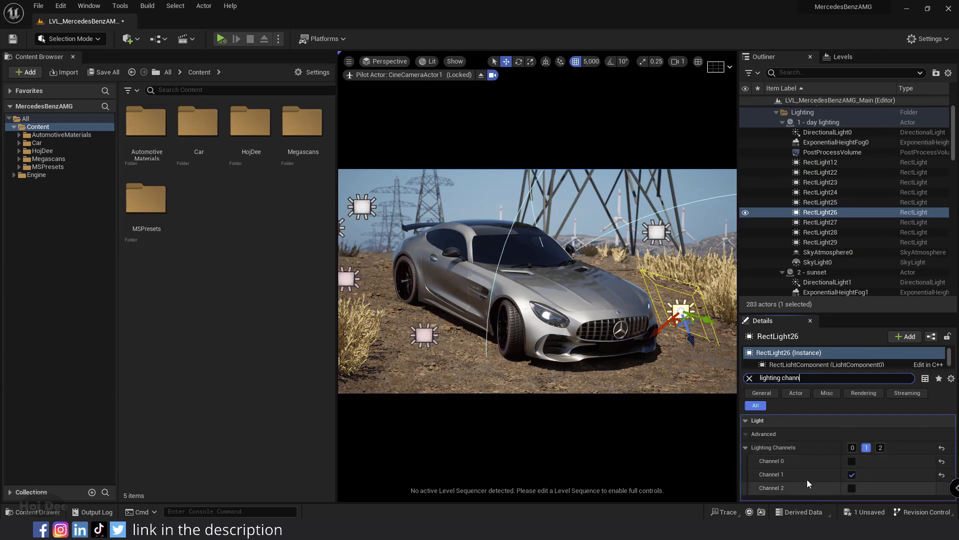
{"action": "left_click", "coordinate": [511, 337]}
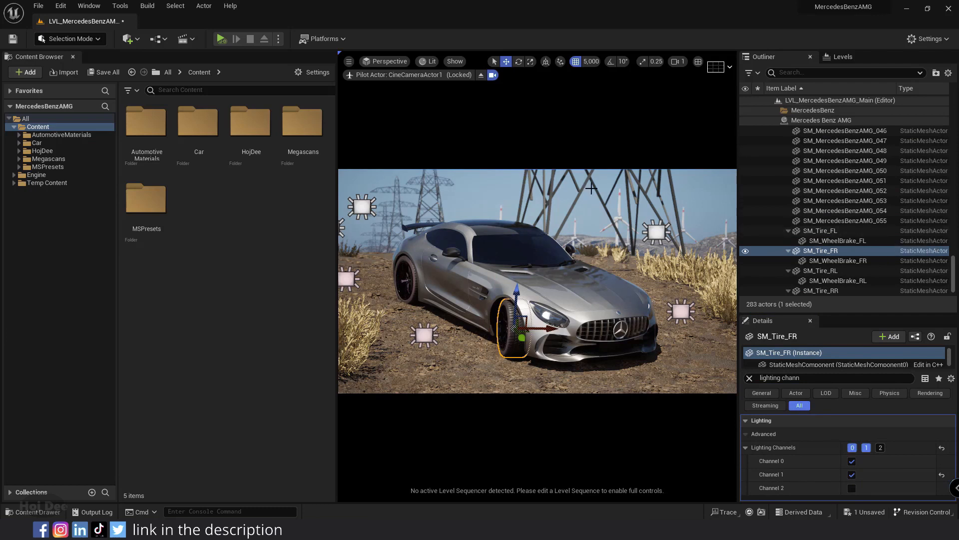
{"action": "key", "text": "F11"}
{"action": "key", "text": "g"}
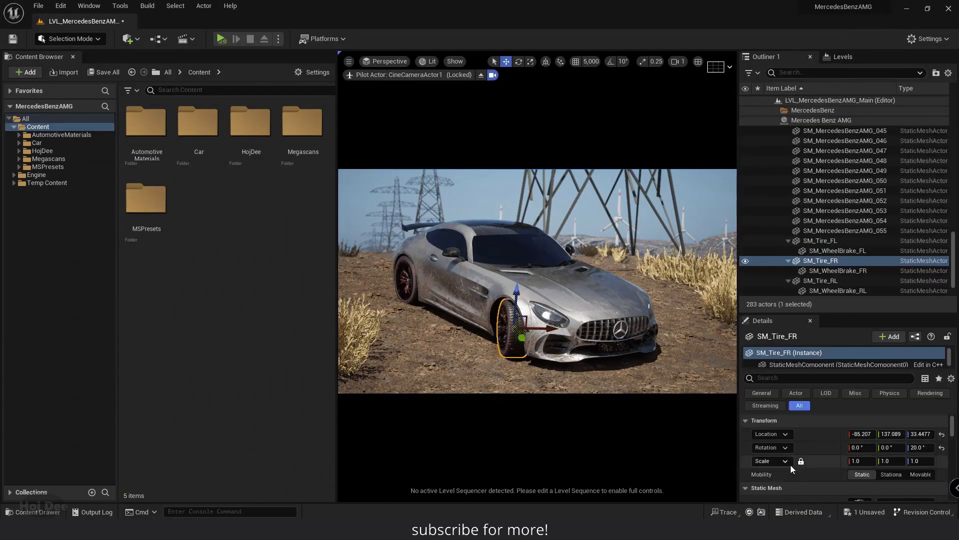
Open SM_Tire_FR's MI_Tire_Sidewall_Rough material beside the viewport and set its Dust Intensity to 30
{"action": "scroll", "coordinate": [795, 465], "scroll_direction": "down", "scroll_amount": 4}
{"action": "double_click", "coordinate": [859, 458]}
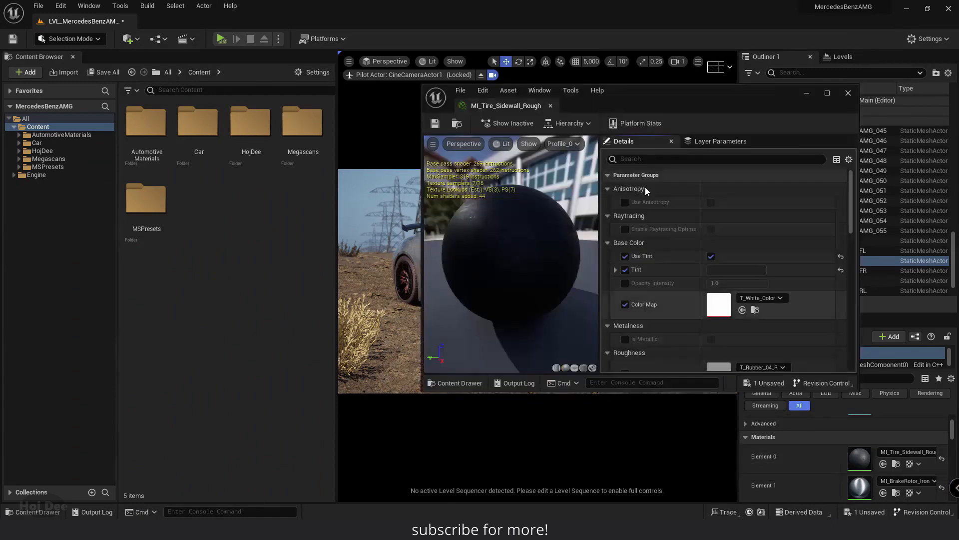
{"action": "left_click_drag", "start_coordinate": [658, 97], "coordinate": [126, 104]}
{"action": "scroll", "coordinate": [144, 292], "scroll_direction": "down", "scroll_amount": 10}
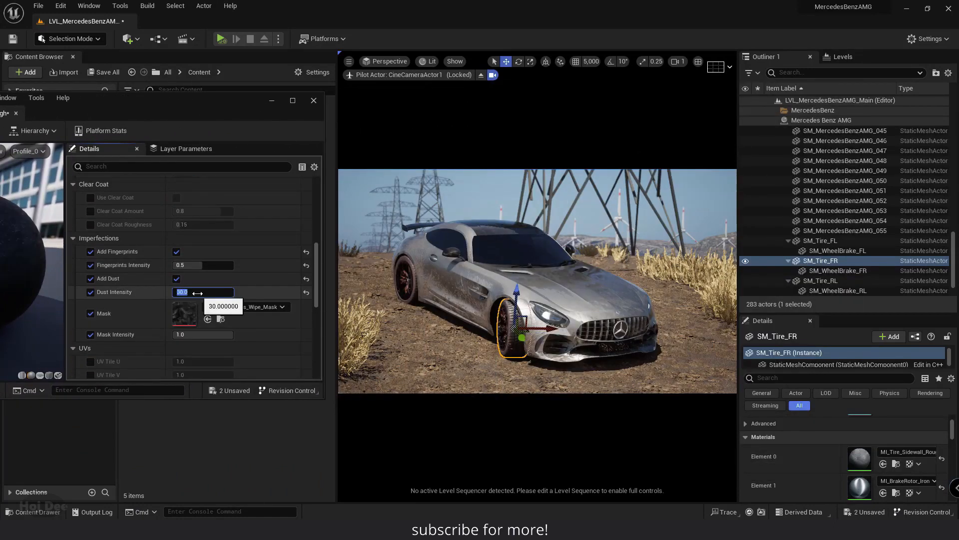
Stop piloting CineCameraActor1, frame the SM_Tire_FR tire up close and set the sidewall material's Dust Intensity to 50
{"action": "left_click", "coordinate": [481, 74]}
{"action": "key", "text": "f"}
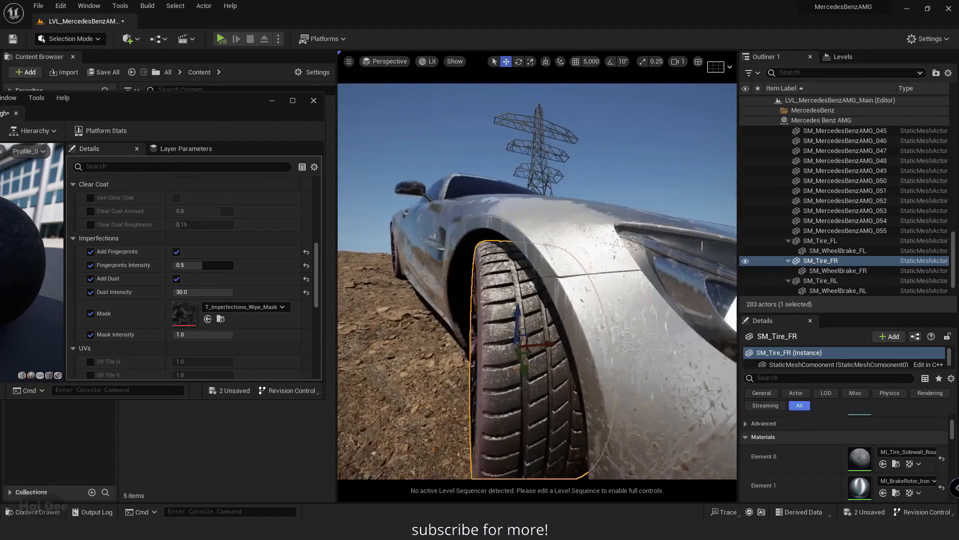
{"action": "key", "text": "Escape"}
{"action": "left_click", "coordinate": [203, 291]}
{"action": "type", "text": "50"}
{"action": "key", "text": "Return"}
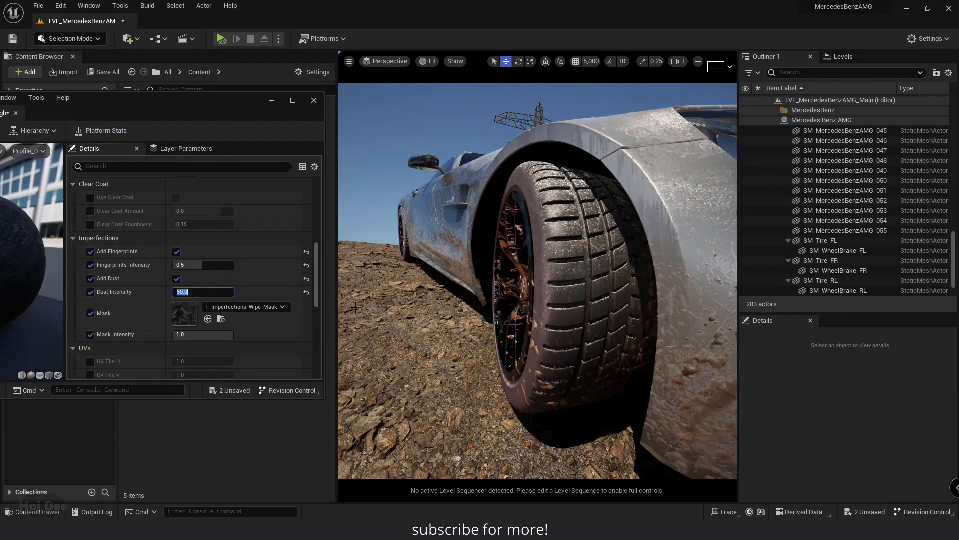
Open the parent material M_Opaque_Master in a maximized editor and open its MF_Imperfections function at the Add Dust nodes
{"action": "scroll", "coordinate": [243, 318], "scroll_direction": "down", "scroll_amount": 6}
{"action": "double_click", "coordinate": [183, 282]}
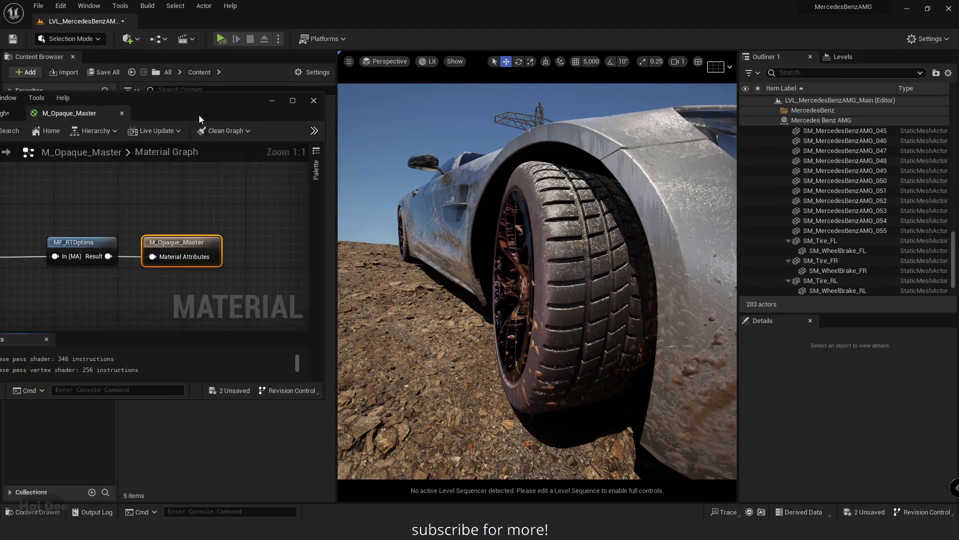
{"action": "double_click", "coordinate": [198, 118]}
{"action": "scroll", "coordinate": [345, 237], "scroll_direction": "down", "scroll_amount": 5}
{"action": "right_click_drag", "start_coordinate": [407, 268], "coordinate": [892, 295]}
{"action": "scroll", "coordinate": [392, 240], "scroll_direction": "up", "scroll_amount": 5}
{"action": "double_click", "coordinate": [455, 211]}
{"action": "right_click_drag", "start_coordinate": [233, 261], "coordinate": [551, 276]}
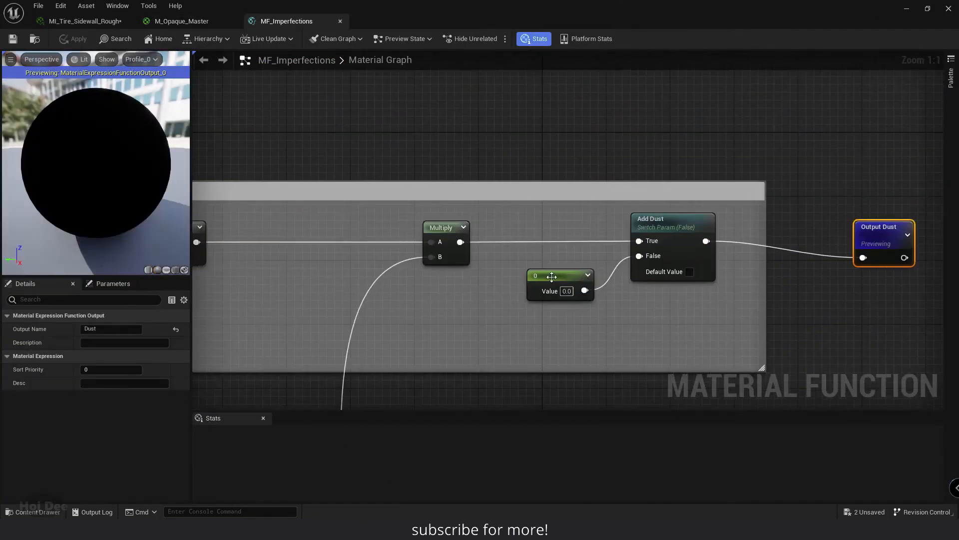
Disconnect the "only on top" Multiply from the Dust group's Multiply and connect Dust Intensity directly to that node's A input
{"action": "scroll", "coordinate": [551, 277], "scroll_direction": "down", "scroll_amount": 5}
{"action": "scroll", "coordinate": [601, 280], "scroll_direction": "up", "scroll_amount": 4}
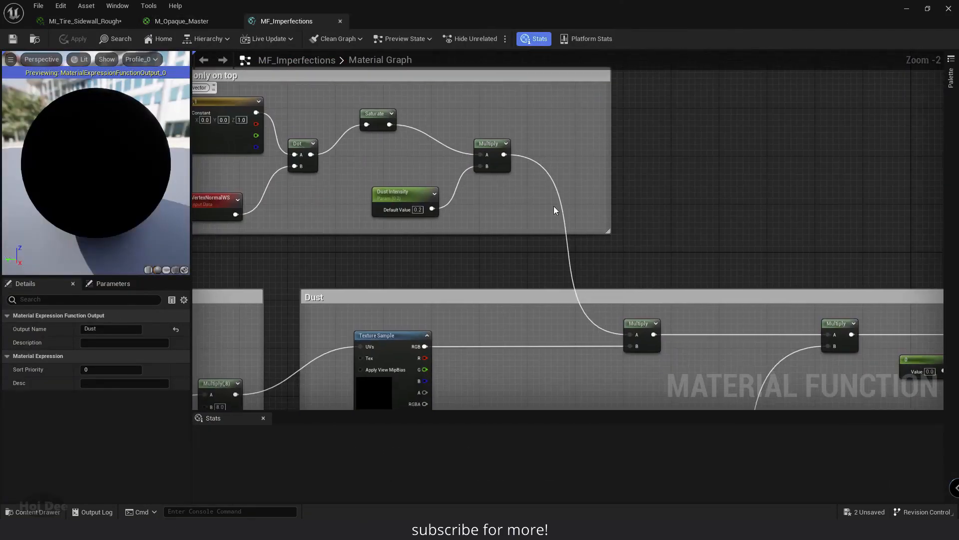
{"action": "left_click", "coordinate": [602, 334], "text": "alt"}
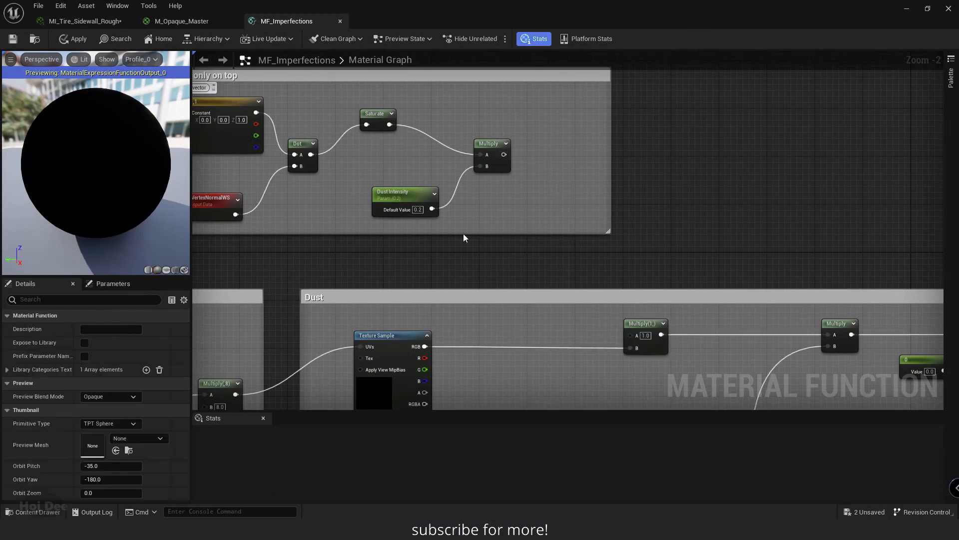
{"action": "left_click_drag", "start_coordinate": [431, 209], "coordinate": [631, 335]}
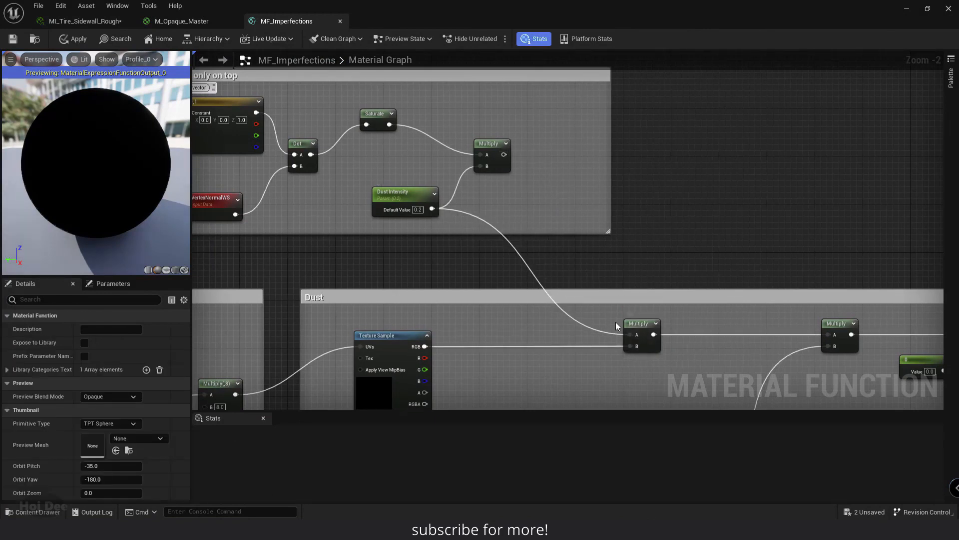